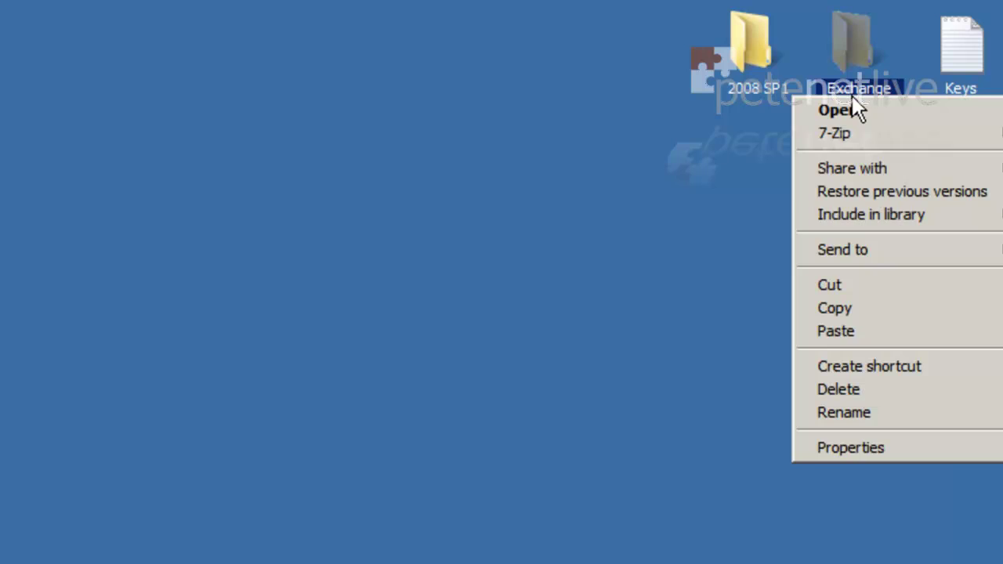
Check the Exchange 2010 cw SP1 folder's properties and clear the desktop selection
{"action": "left_click", "coordinate": [827, 450]}
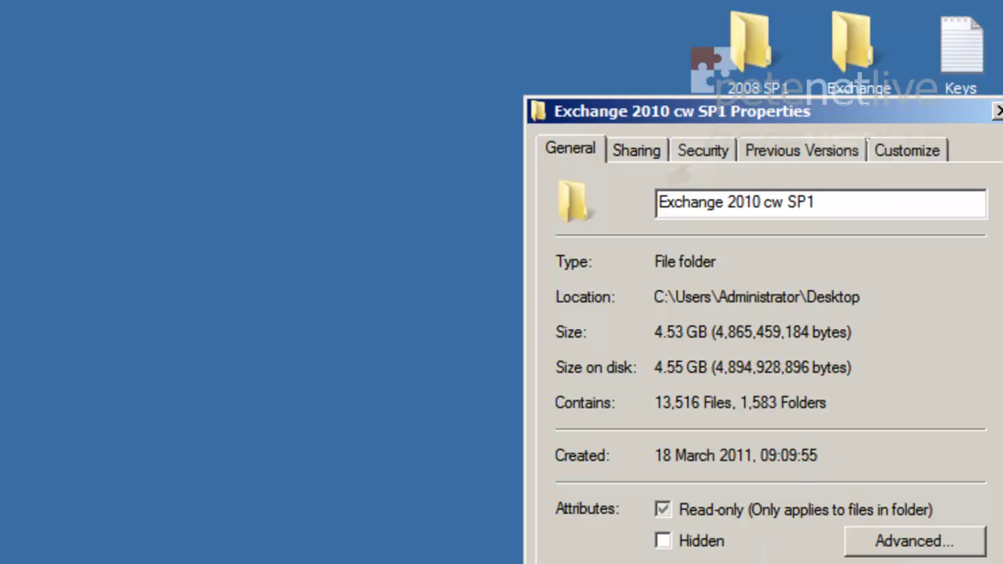
{"action": "left_click", "coordinate": [821, 563]}
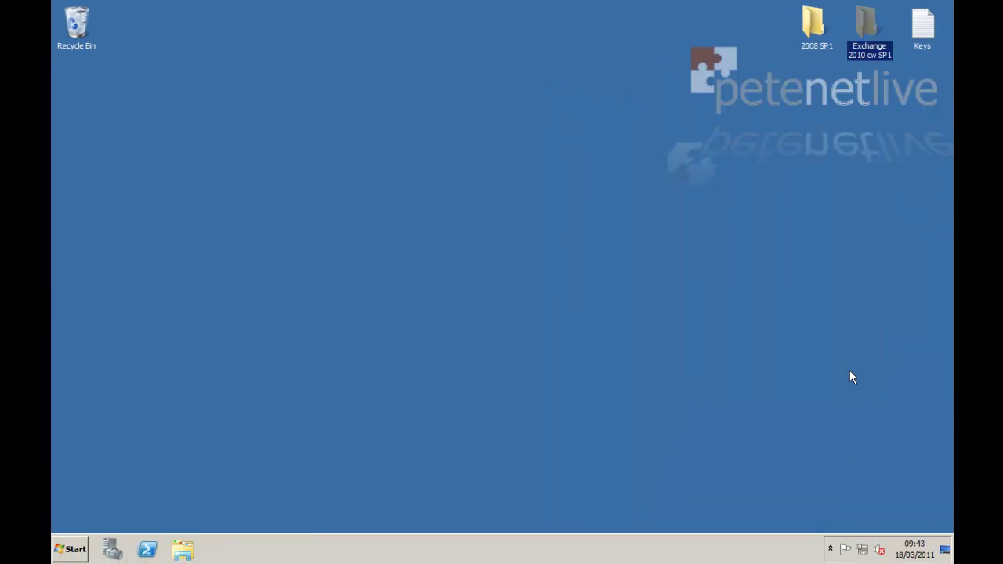
{"action": "left_click", "coordinate": [928, 53]}
{"action": "left_click", "coordinate": [930, 47]}
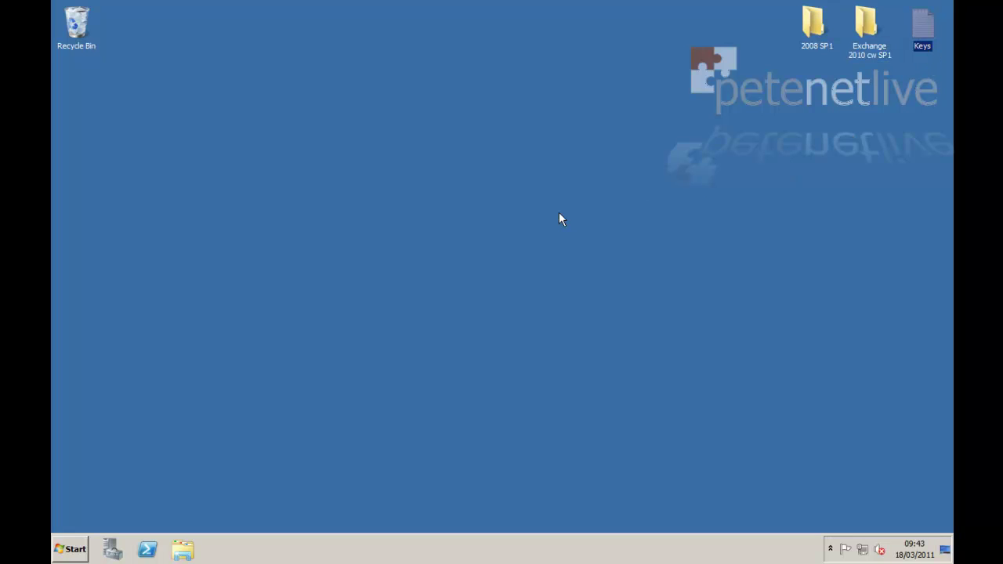
{"action": "left_click", "coordinate": [470, 220]}
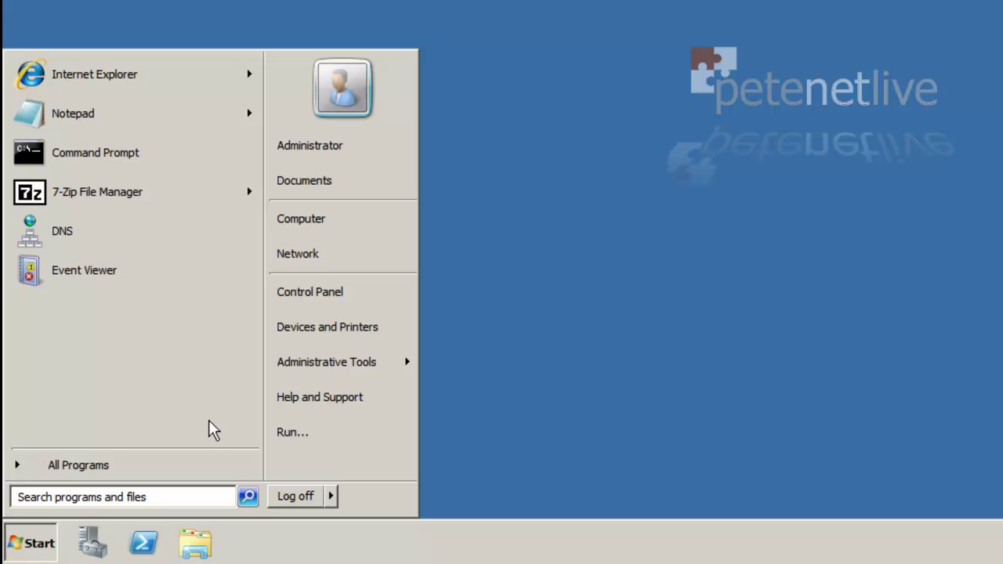
In Event Viewer, view the Security, Application and System logs under Windows Logs
{"action": "mouse_move", "coordinate": [317, 370]}
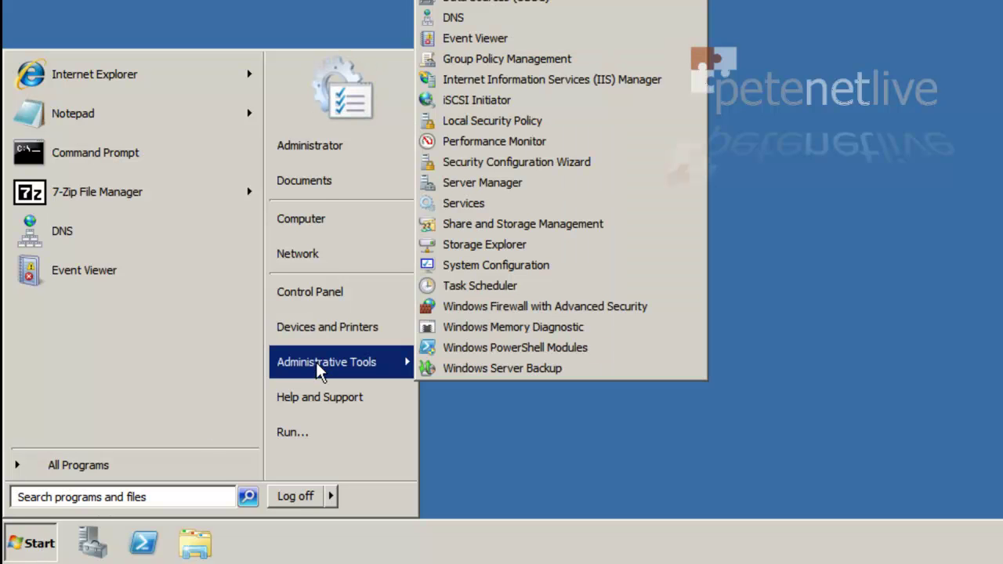
{"action": "left_click", "coordinate": [483, 44]}
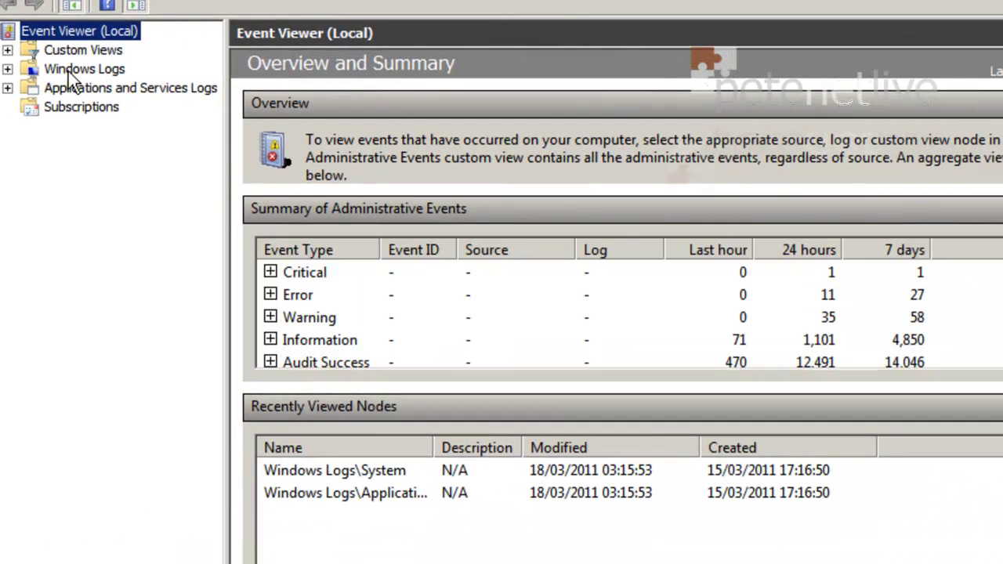
{"action": "left_click", "coordinate": [69, 72]}
{"action": "double_click", "coordinate": [59, 74]}
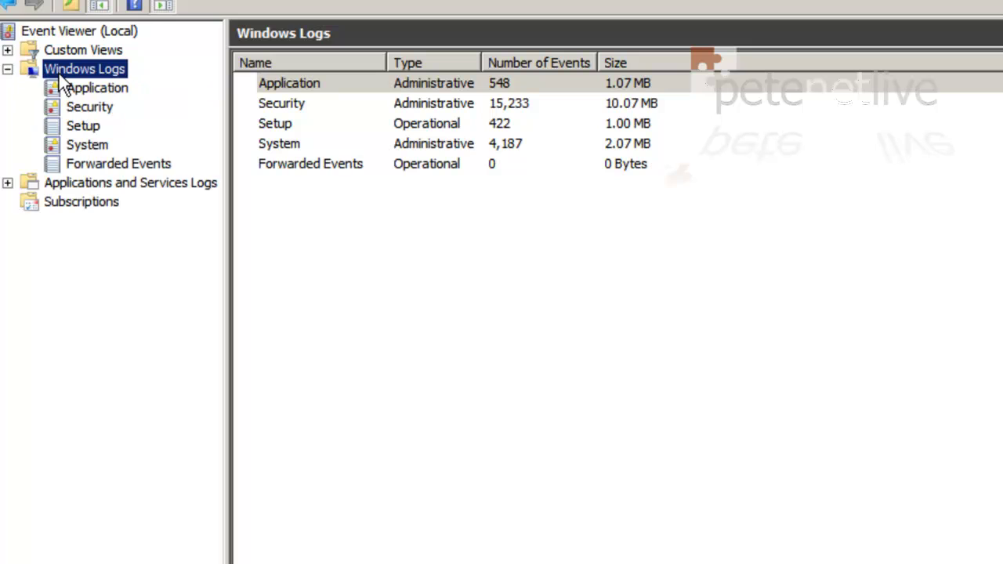
{"action": "left_click", "coordinate": [83, 103]}
{"action": "left_click", "coordinate": [86, 88]}
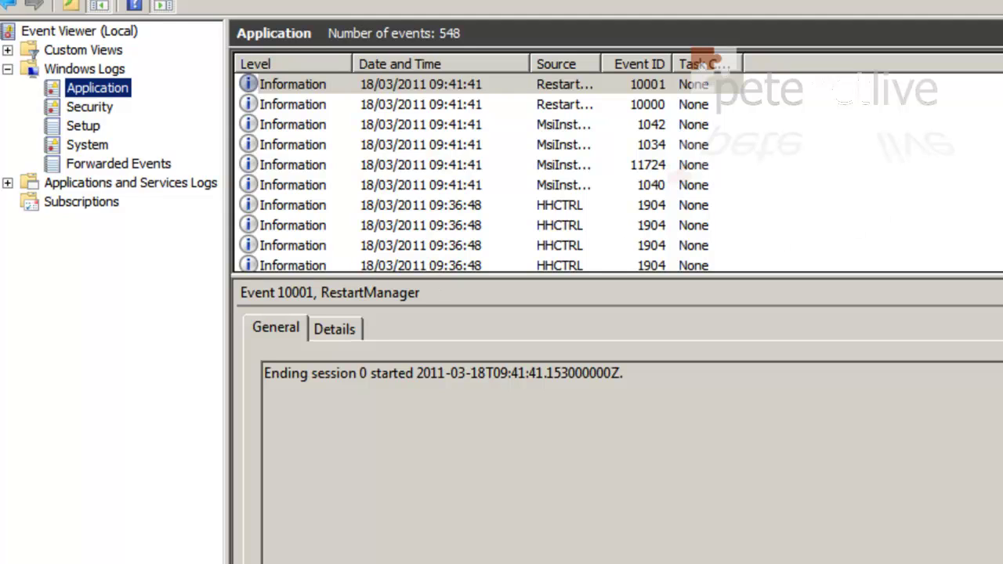
{"action": "left_click", "coordinate": [100, 148]}
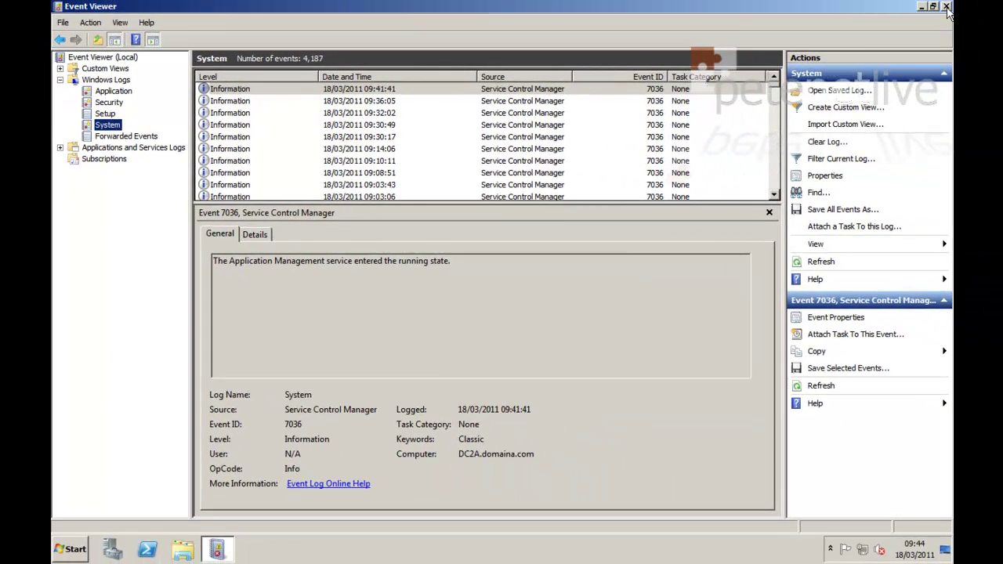
Close Event Viewer and use winver to confirm Windows Server 2008 R2 Standard, build 7600
{"action": "left_click", "coordinate": [946, 7]}
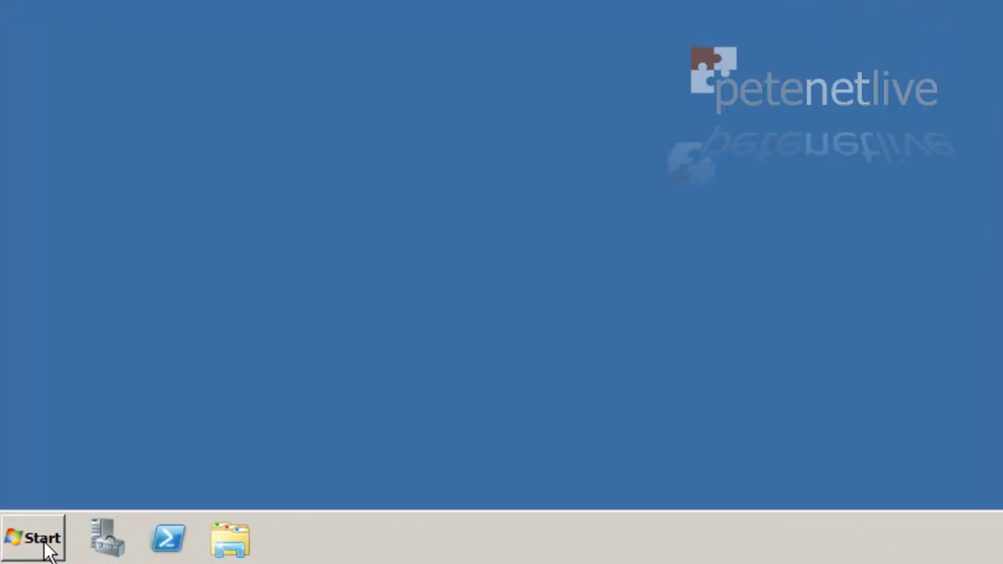
{"action": "left_click", "coordinate": [70, 549]}
{"action": "left_click", "coordinate": [55, 487]}
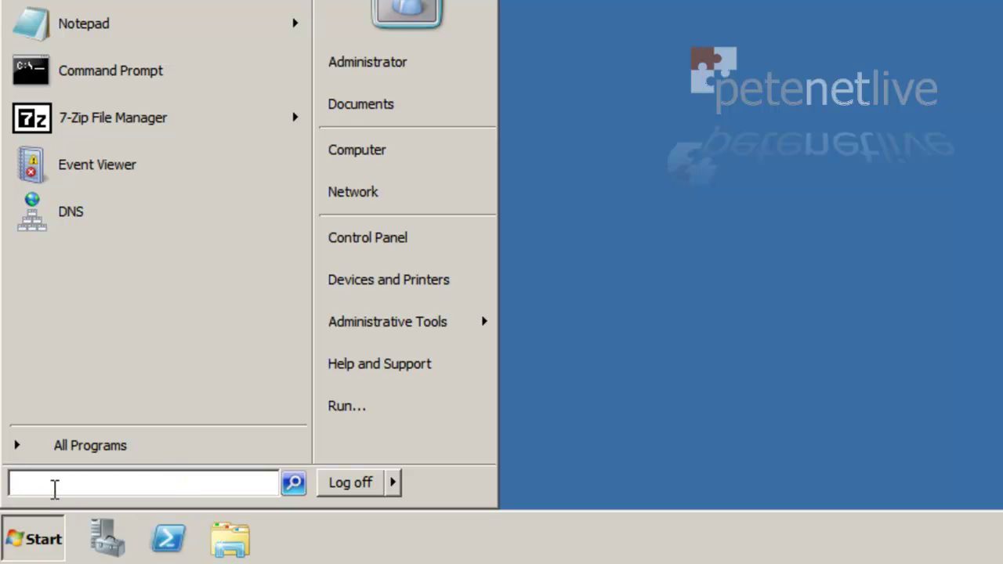
{"action": "type", "text": "winver"}
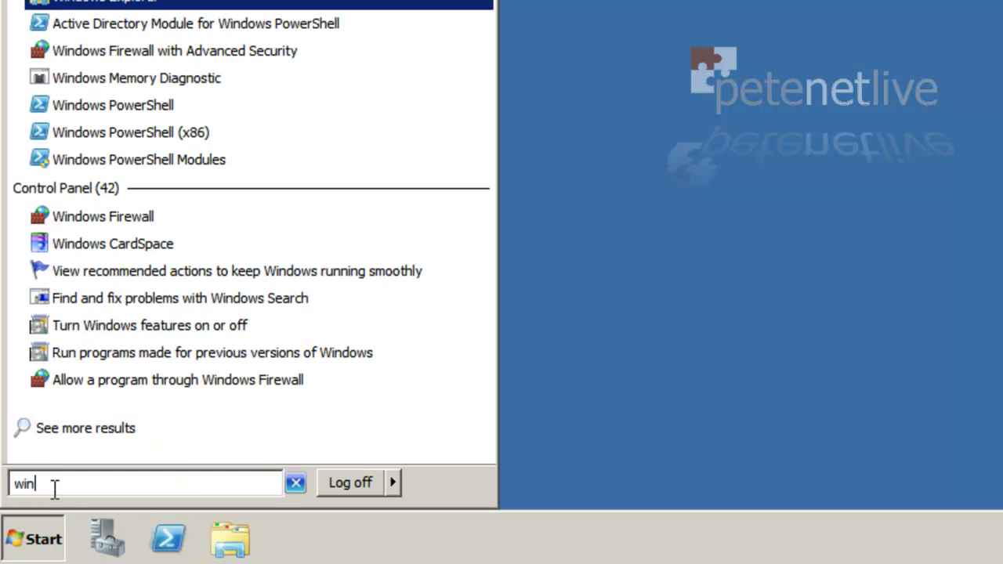
{"action": "key", "text": "Return"}
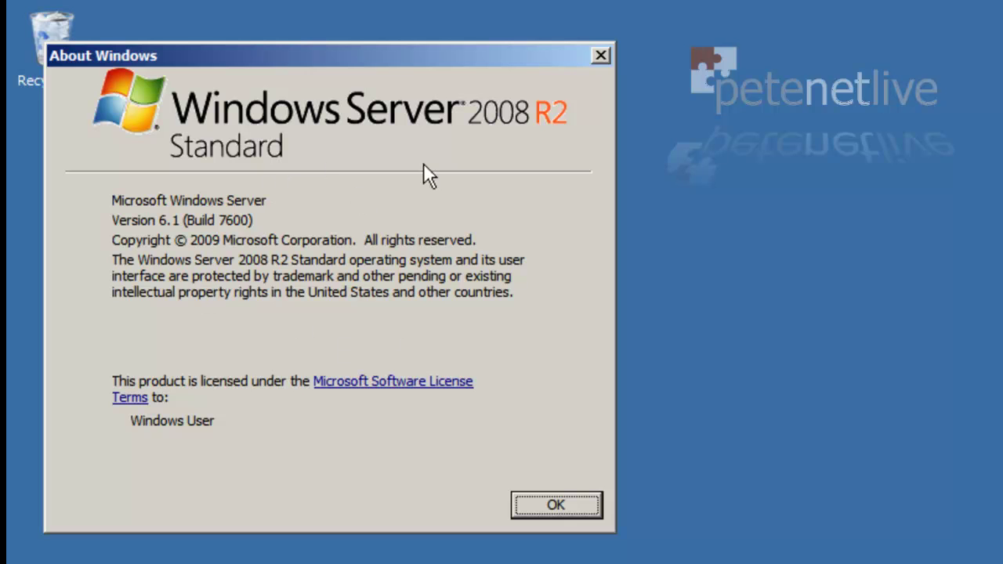
{"action": "left_click", "coordinate": [556, 504]}
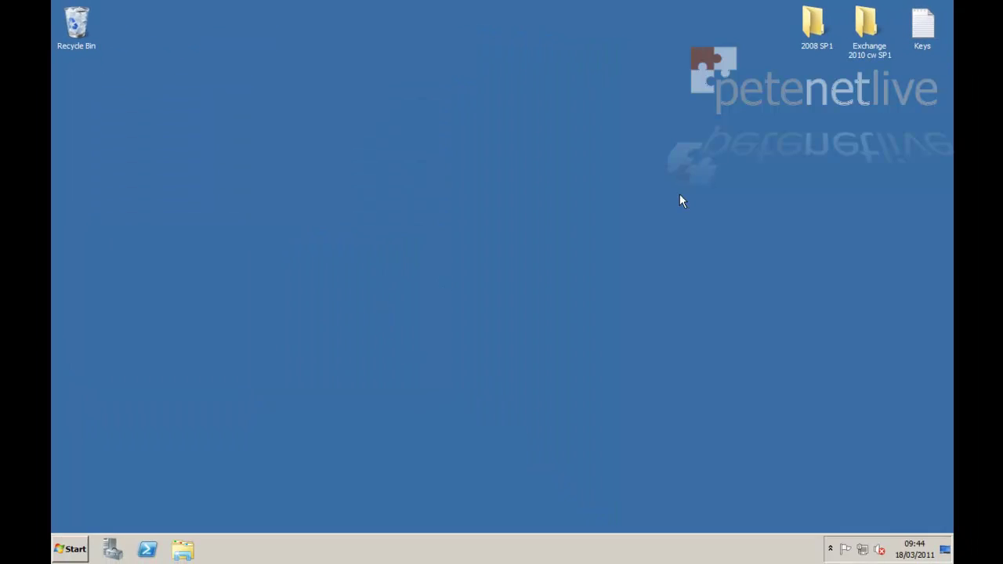
Install Windows Server 2008 R2 Service Pack 1 from the 2008 SP1 folder, accepting the license
{"action": "double_click", "coordinate": [811, 28]}
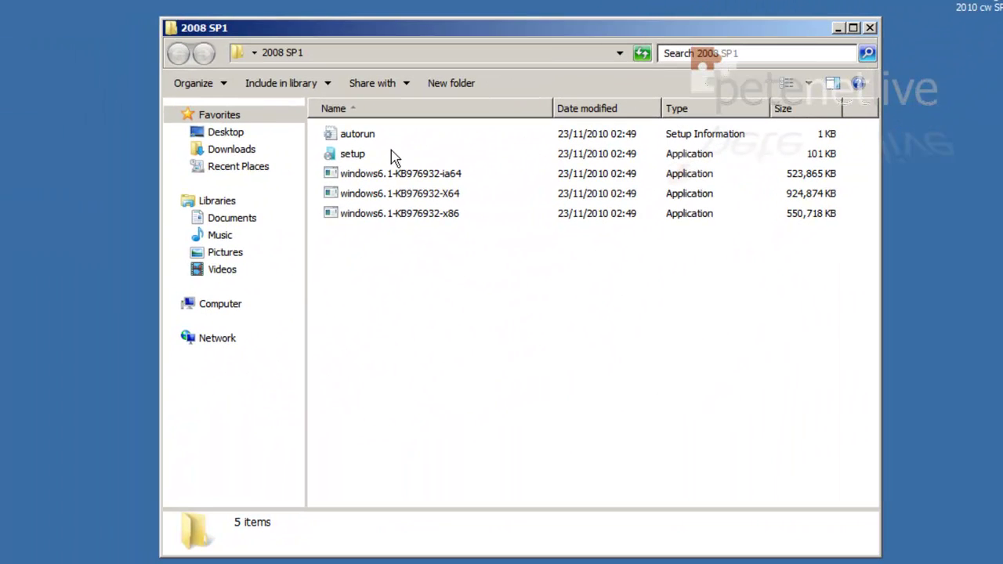
{"action": "double_click", "coordinate": [346, 160]}
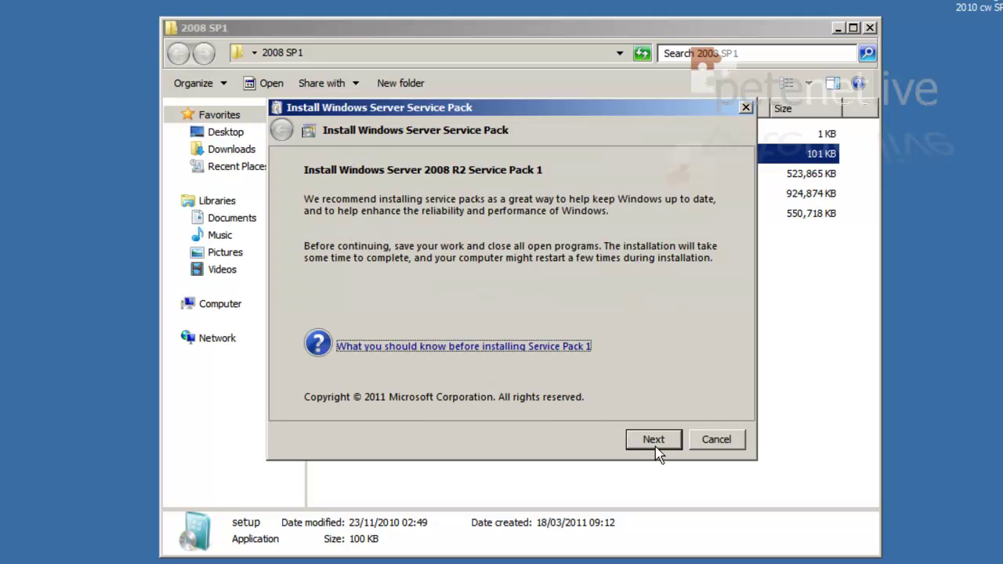
{"action": "left_click", "coordinate": [653, 440]}
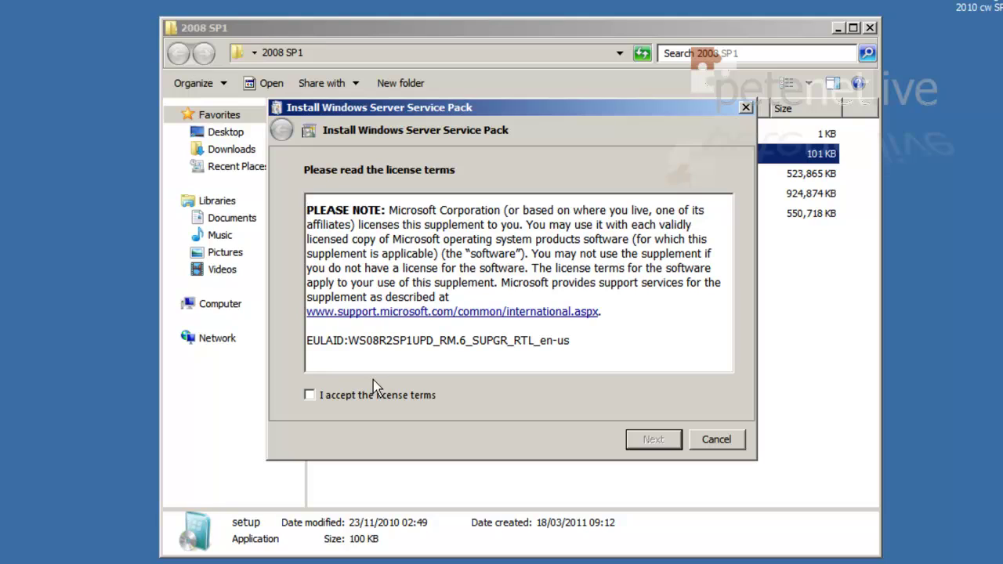
{"action": "left_click", "coordinate": [375, 394]}
{"action": "left_click", "coordinate": [641, 441]}
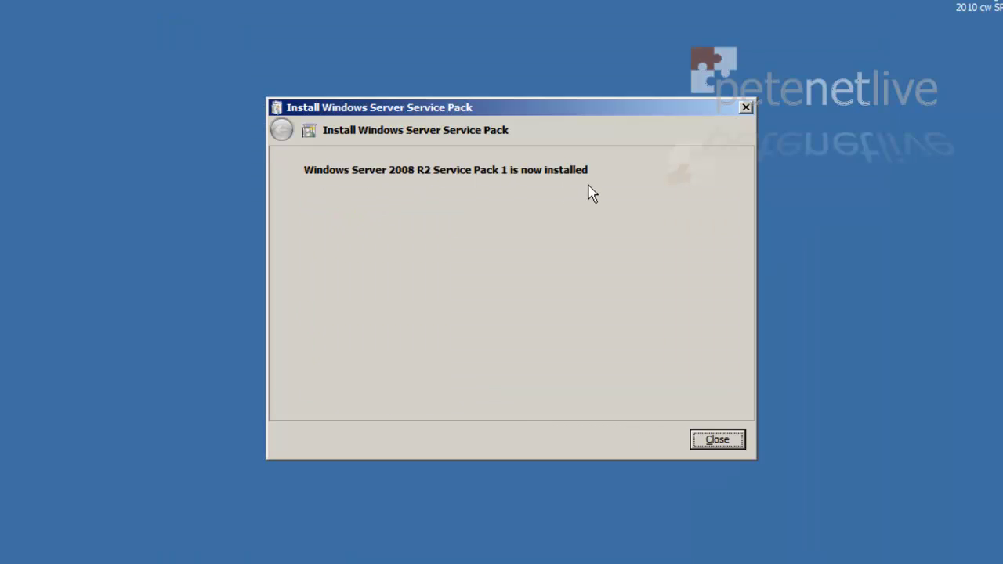
{"action": "left_click", "coordinate": [715, 443]}
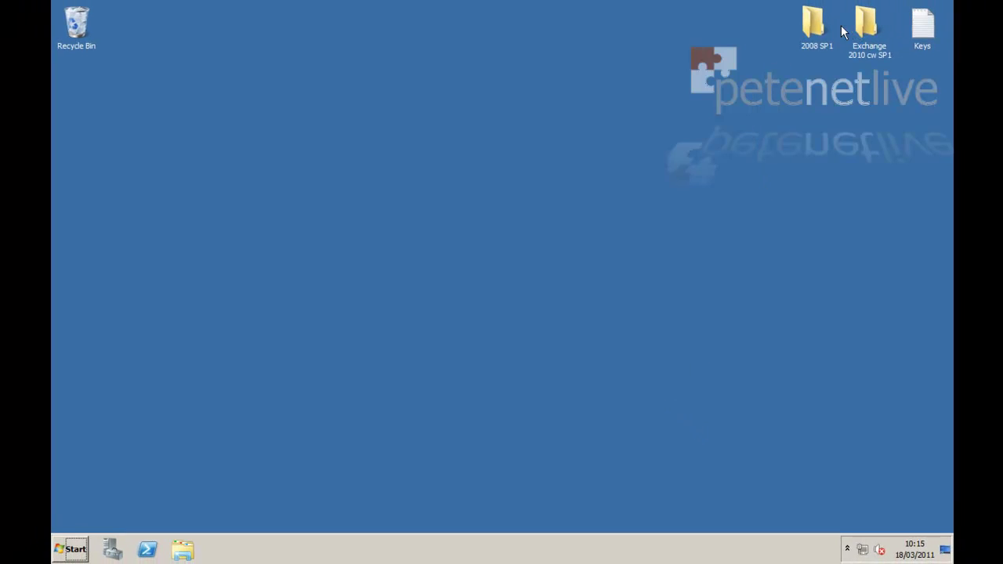
Delete the 2008 SP1 folder to the Recycle Bin
{"action": "right_click", "coordinate": [813, 25]}
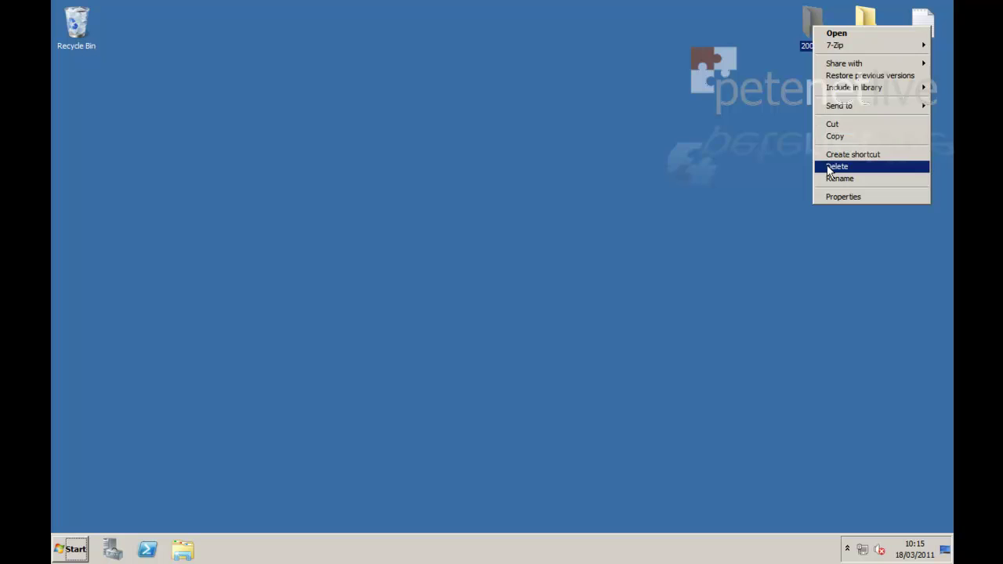
{"action": "left_click", "coordinate": [827, 170]}
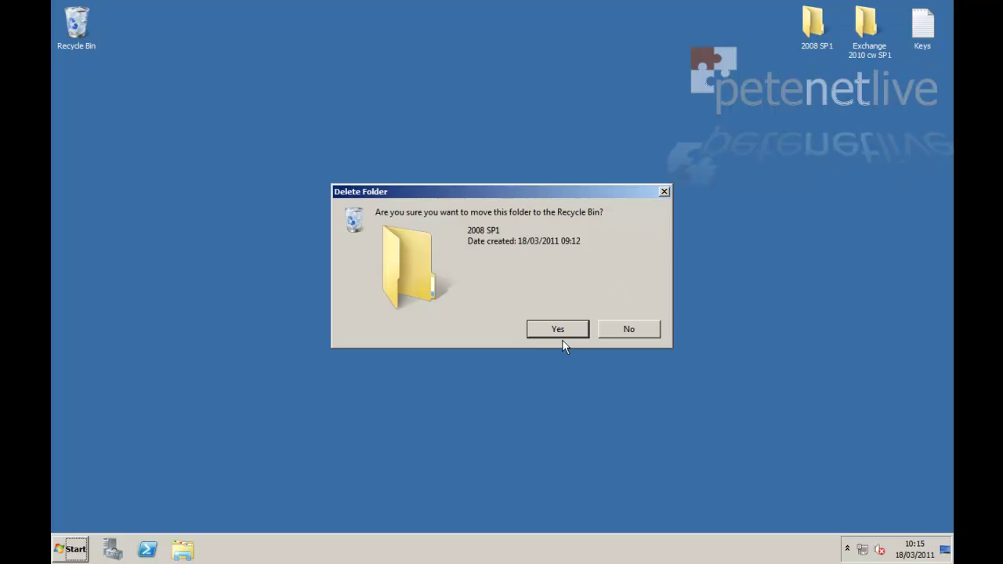
{"action": "left_click", "coordinate": [564, 330]}
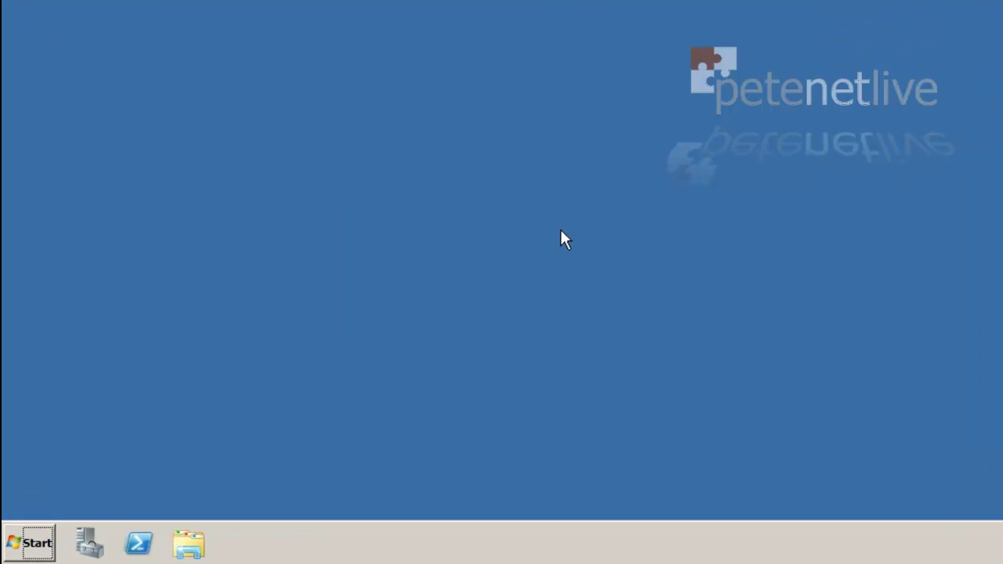
{"action": "left_click", "coordinate": [21, 549]}
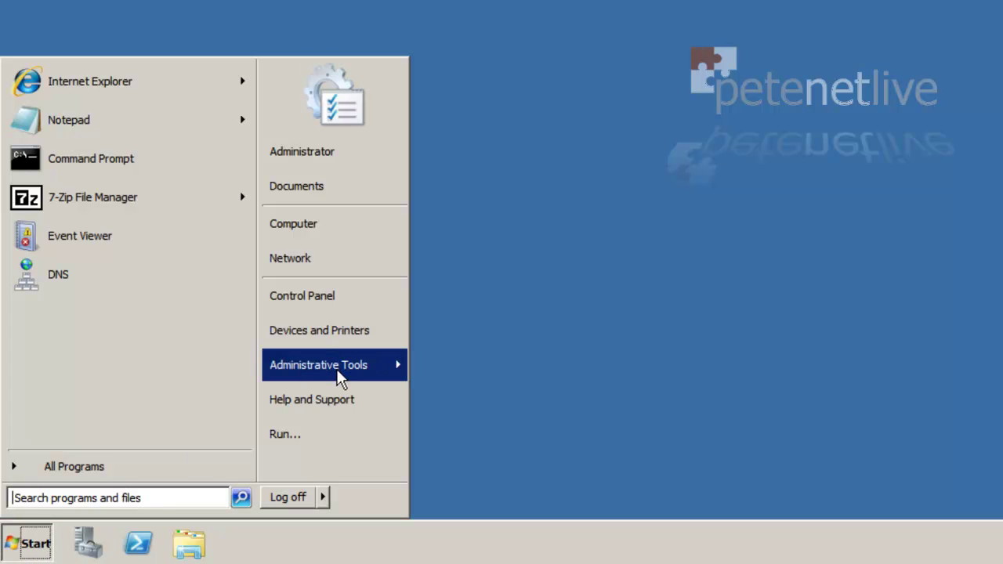
{"action": "mouse_move", "coordinate": [339, 377]}
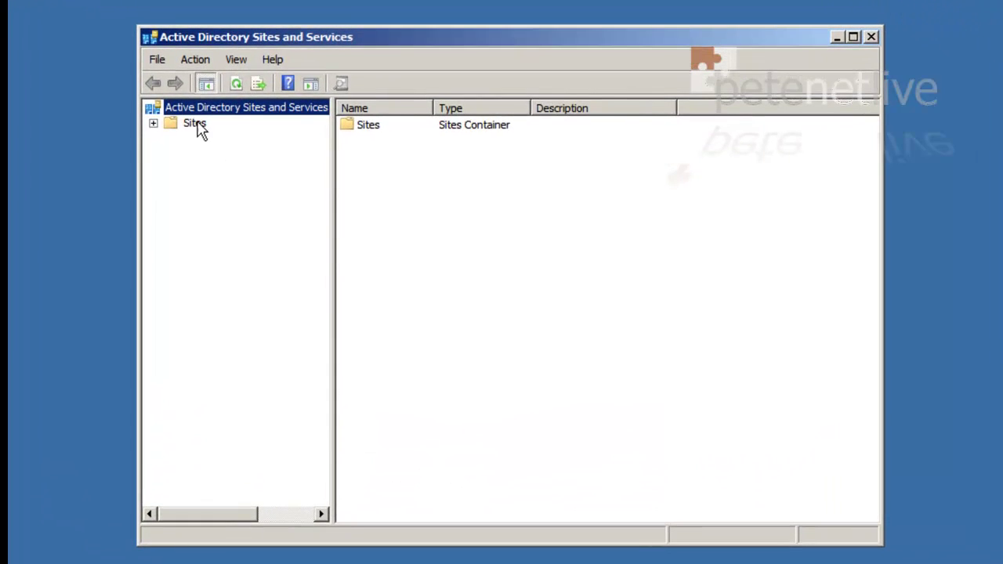
{"action": "double_click", "coordinate": [198, 125]}
{"action": "double_click", "coordinate": [216, 172]}
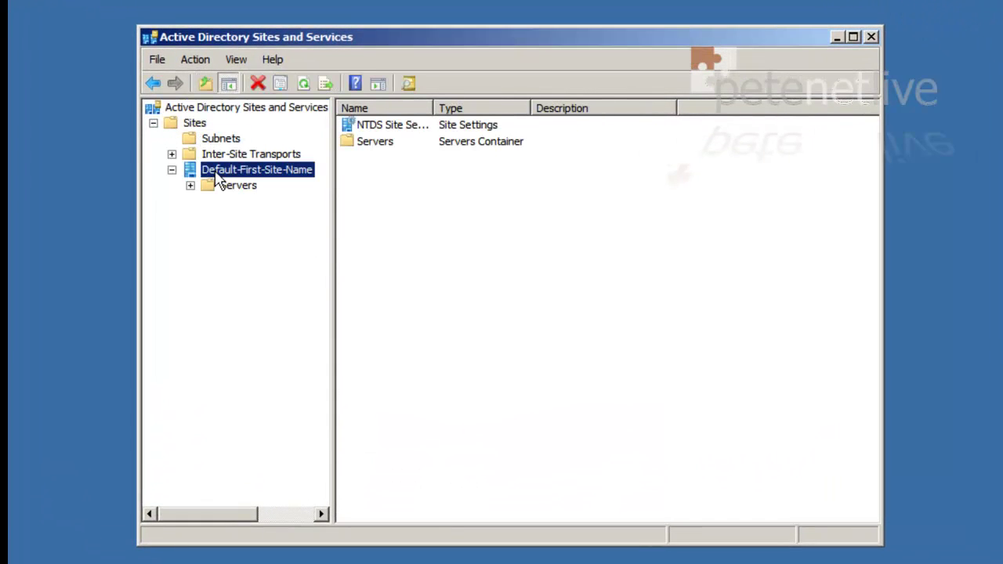
{"action": "double_click", "coordinate": [223, 188]}
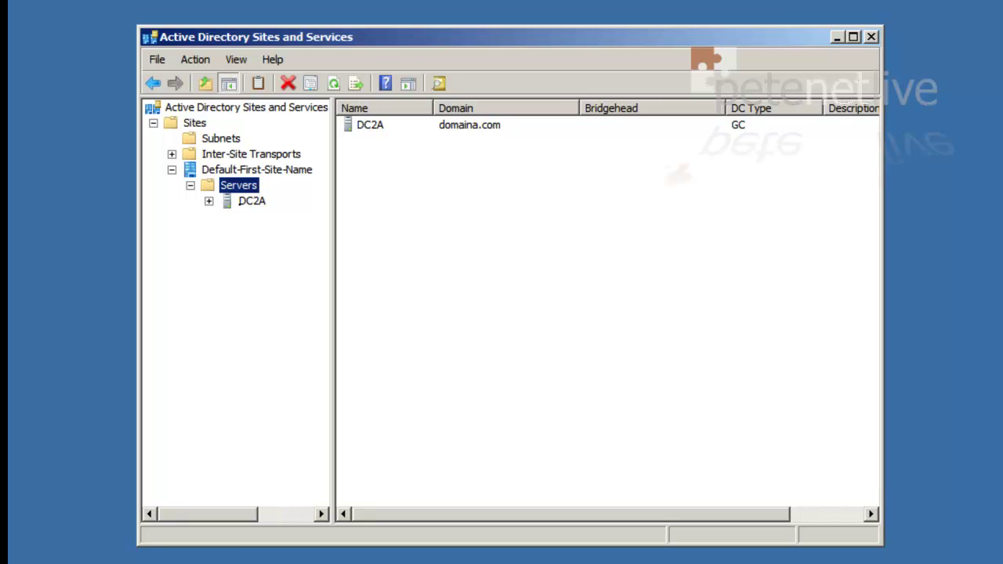
{"action": "double_click", "coordinate": [243, 205]}
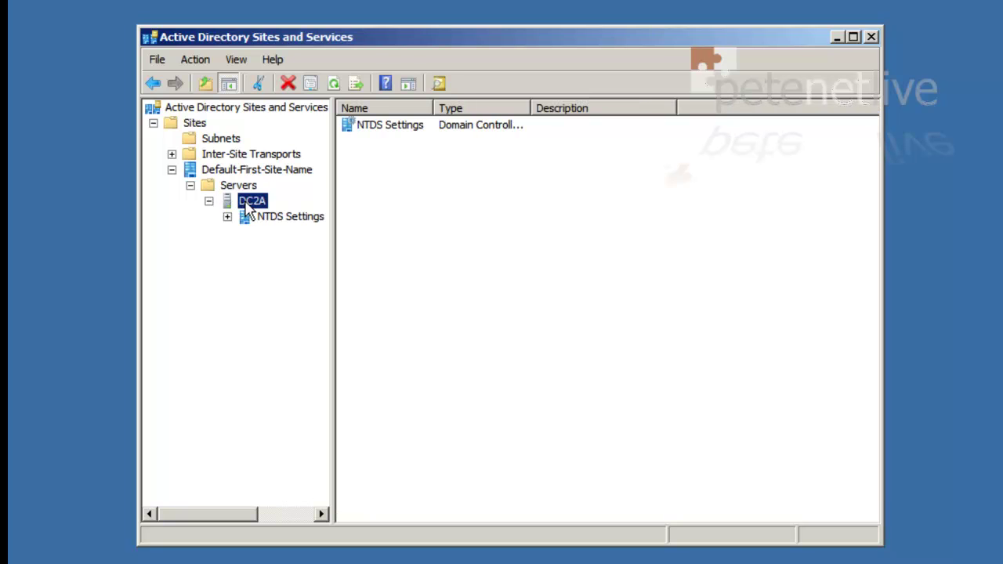
{"action": "left_click", "coordinate": [297, 222]}
{"action": "right_click", "coordinate": [299, 225]}
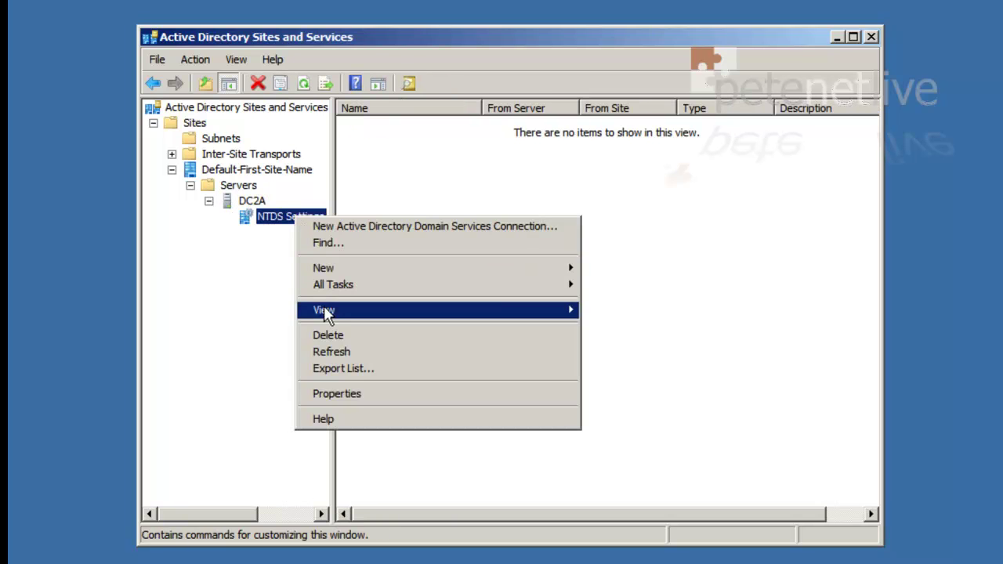
{"action": "left_click", "coordinate": [348, 395]}
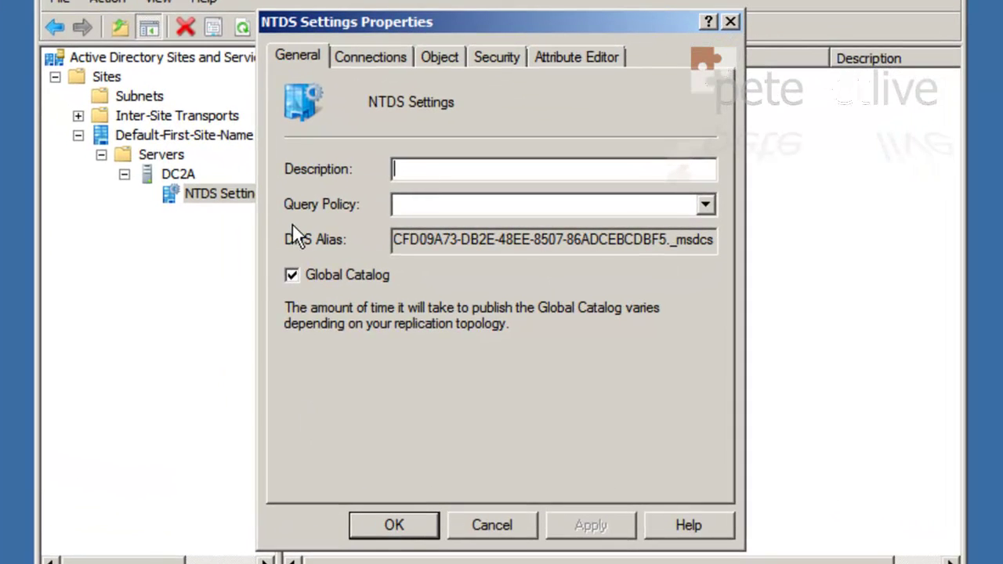
{"action": "left_click", "coordinate": [289, 276]}
{"action": "left_click", "coordinate": [489, 527]}
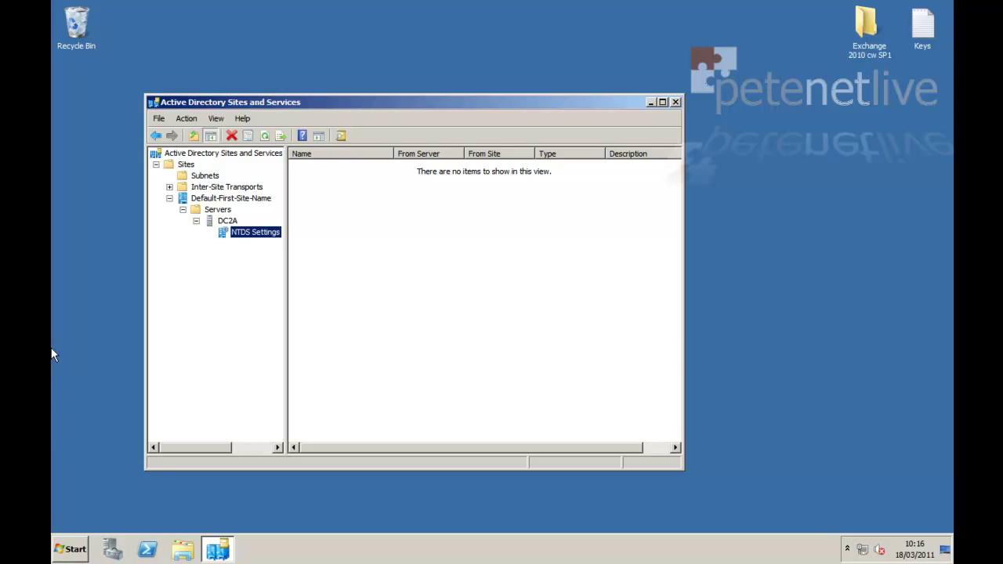
{"action": "left_click", "coordinate": [678, 102]}
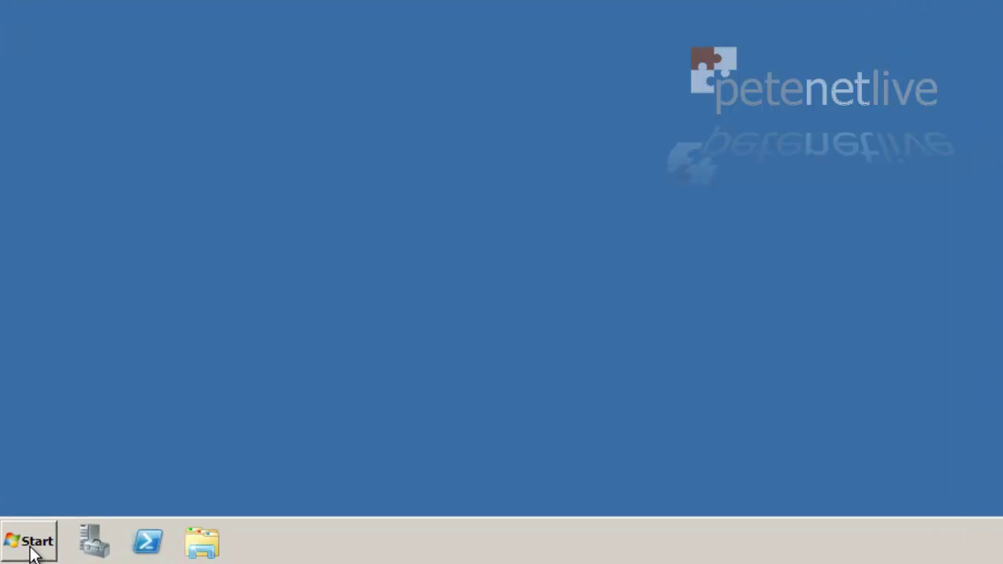
{"action": "left_click", "coordinate": [32, 553]}
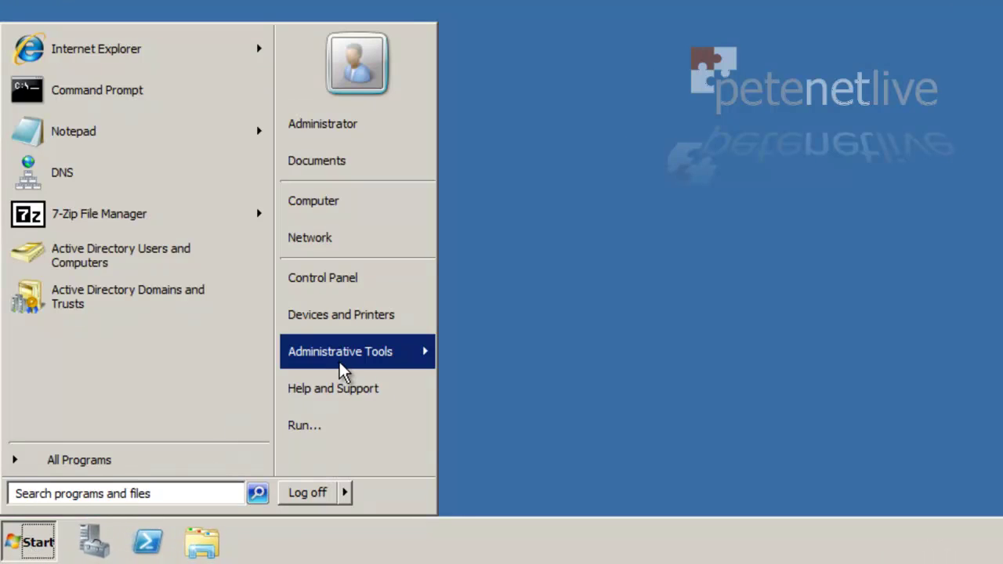
{"action": "left_click", "coordinate": [306, 407]}
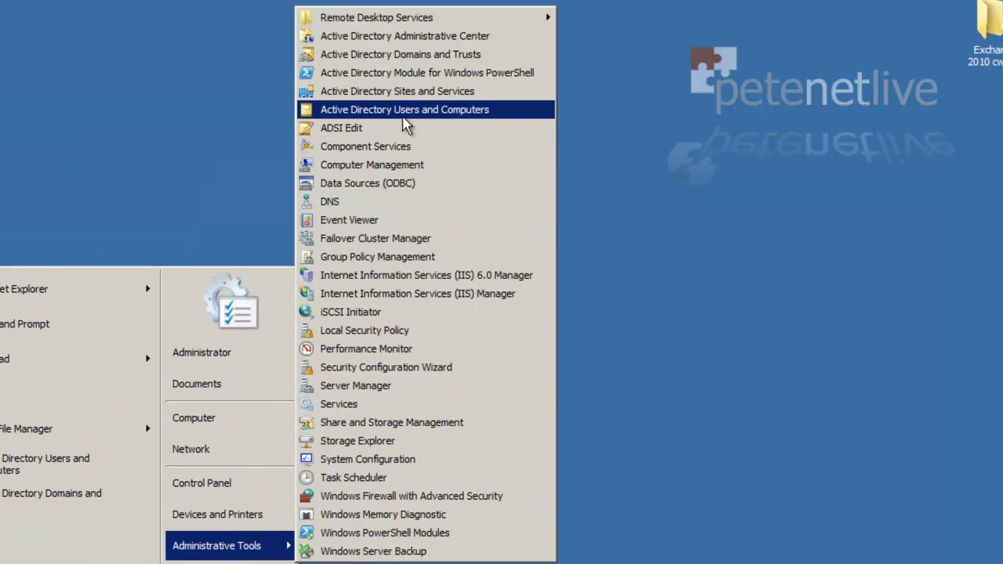
{"action": "left_click", "coordinate": [409, 114]}
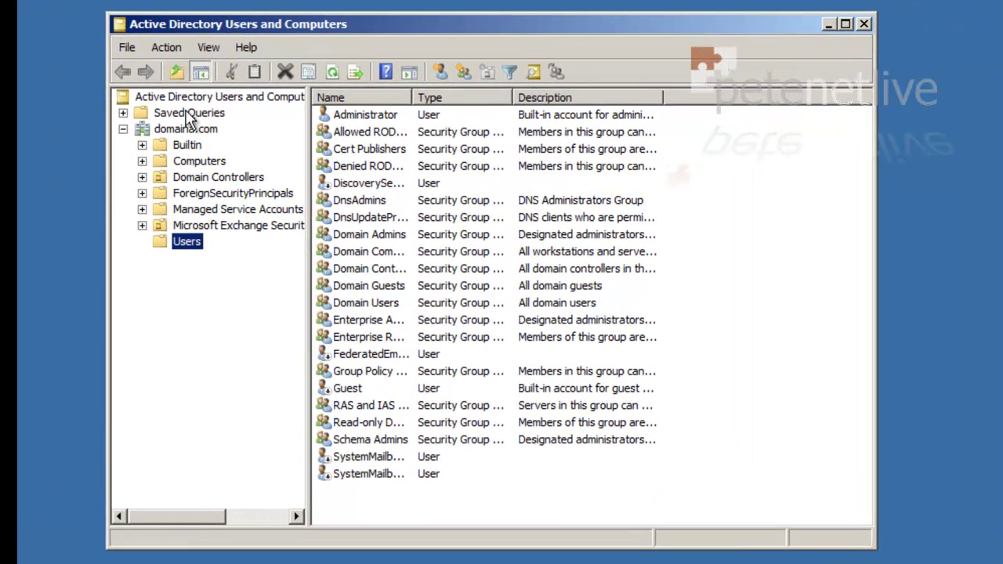
{"action": "left_click", "coordinate": [187, 129]}
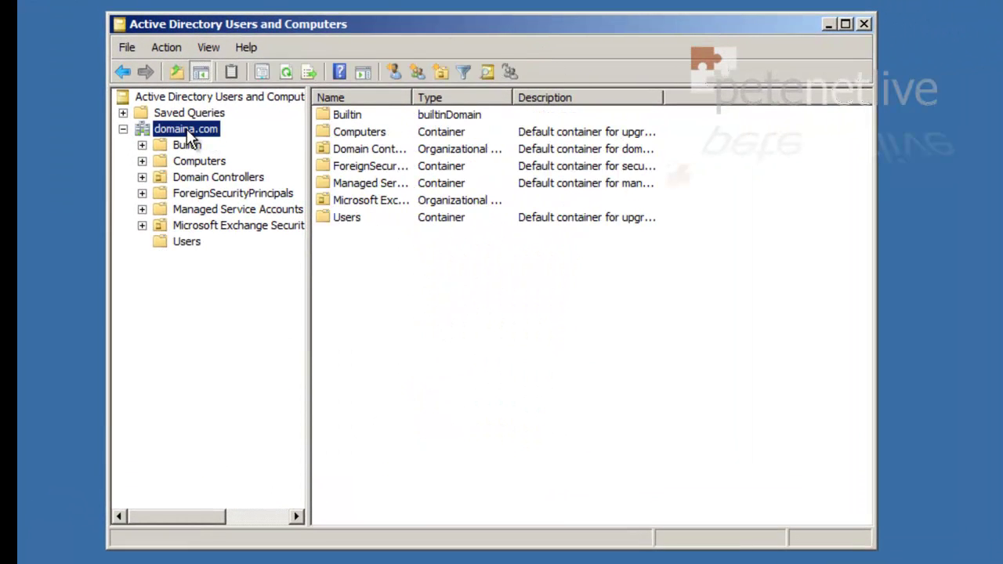
{"action": "right_click", "coordinate": [189, 134]}
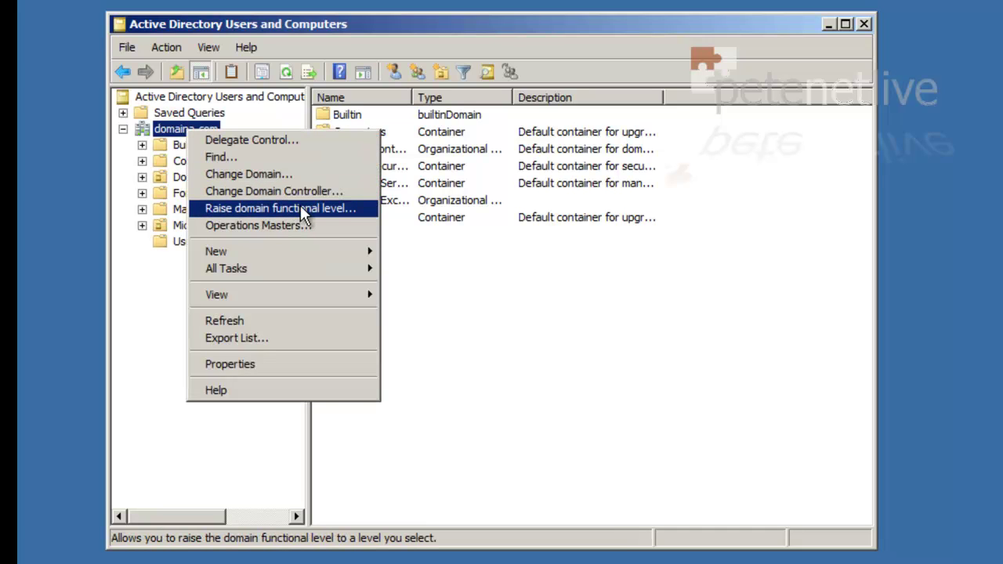
{"action": "left_click", "coordinate": [362, 217]}
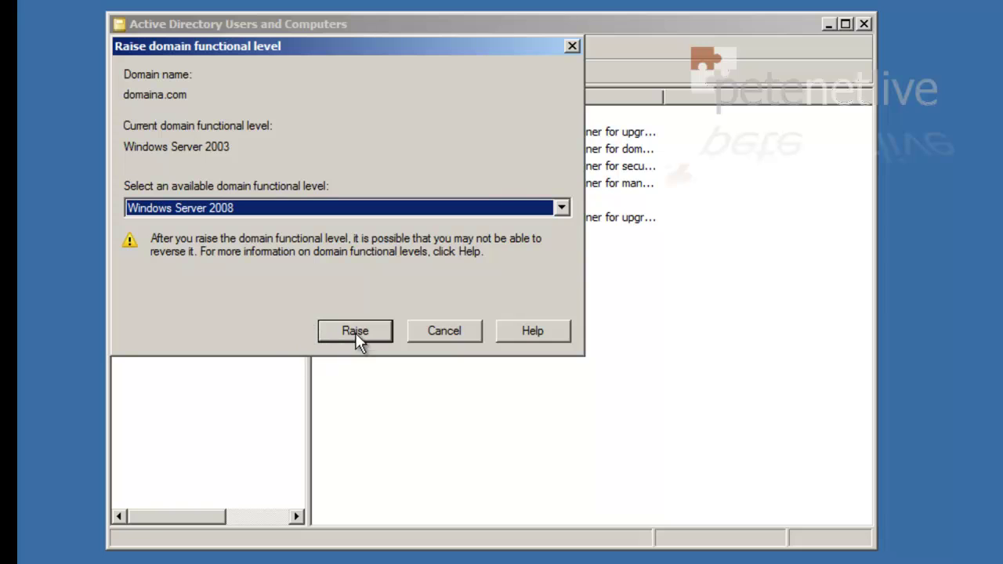
{"action": "left_click", "coordinate": [458, 332]}
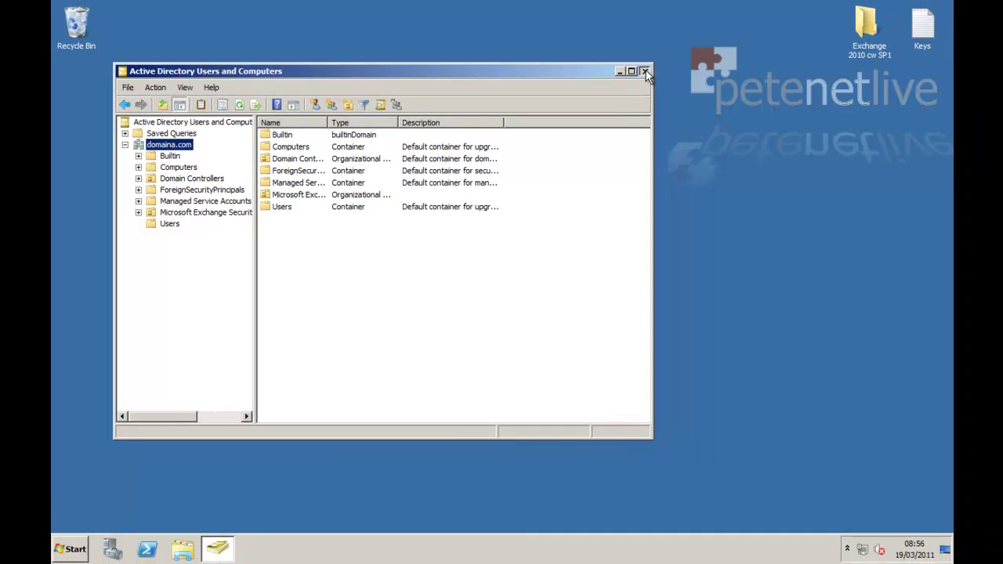
{"action": "left_click", "coordinate": [645, 72]}
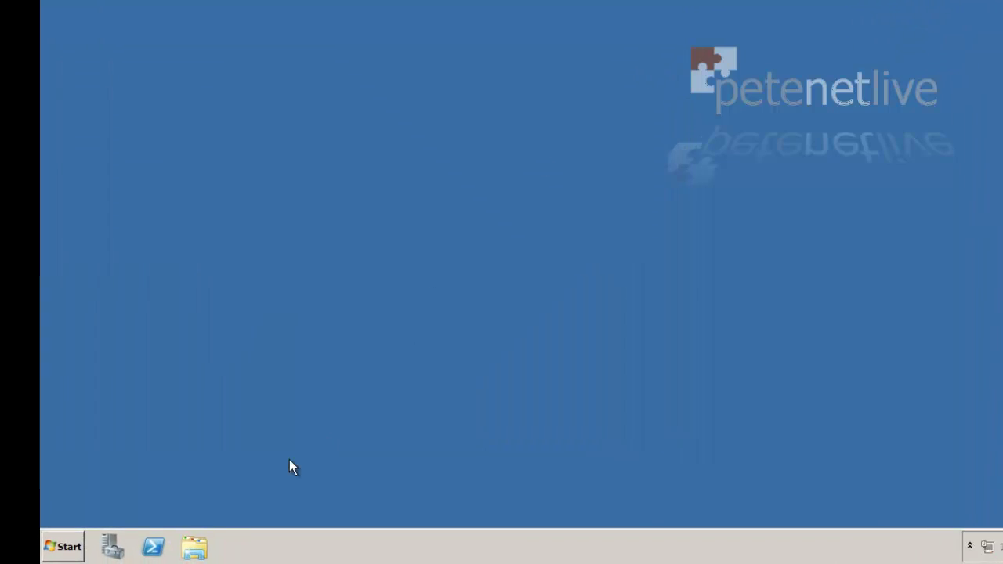
{"action": "left_click", "coordinate": [55, 539]}
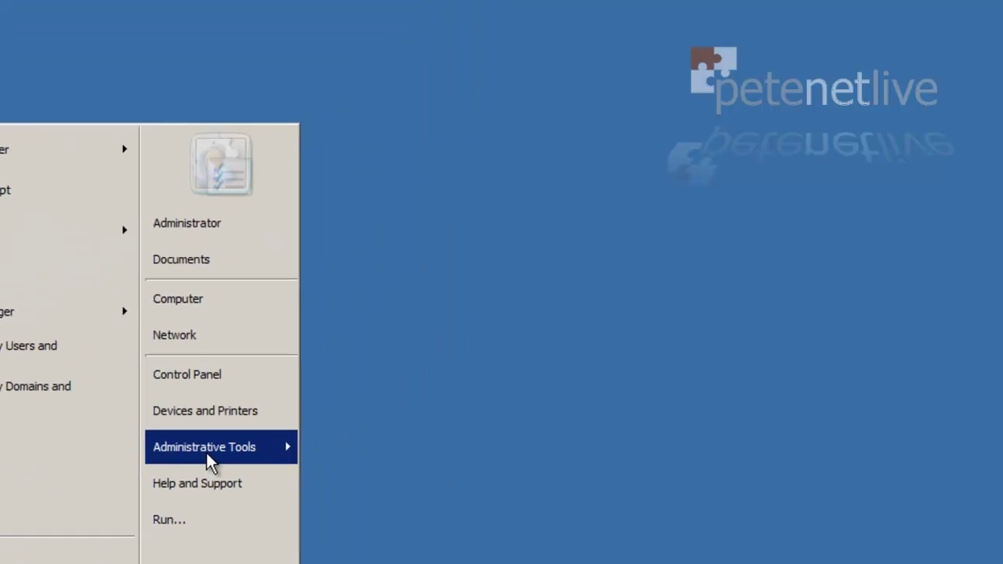
{"action": "mouse_move", "coordinate": [394, 327]}
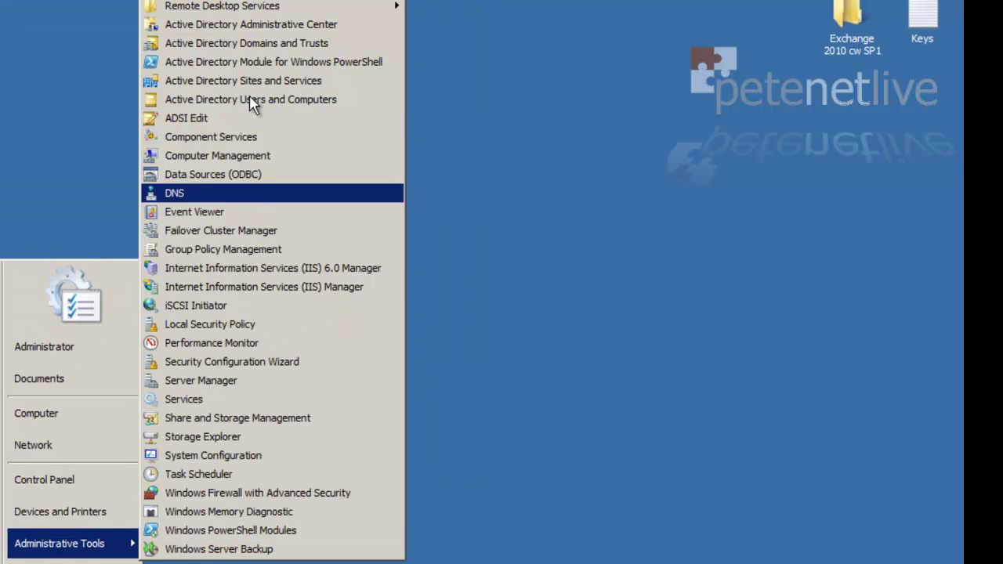
{"action": "left_click", "coordinate": [256, 43]}
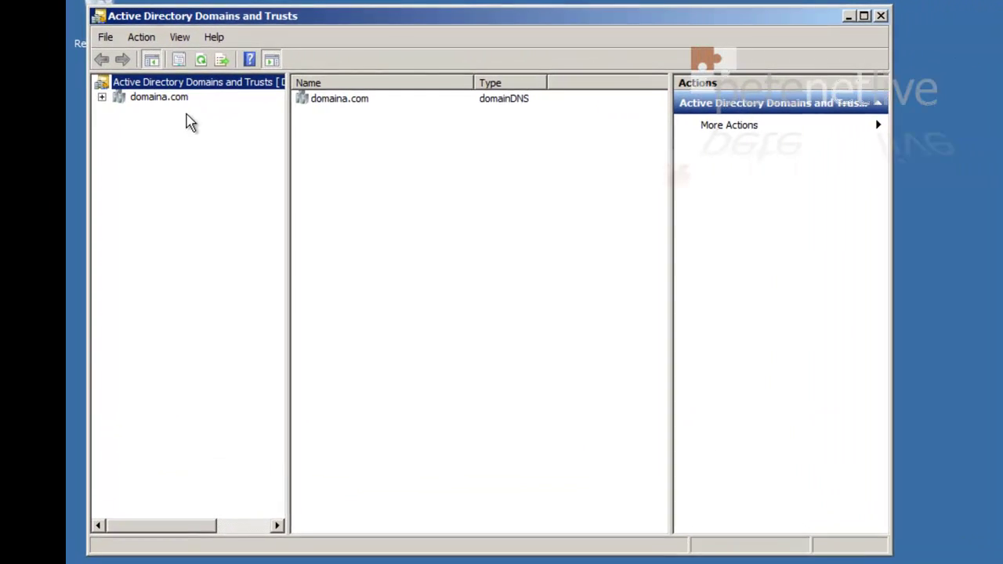
{"action": "left_click", "coordinate": [153, 98]}
{"action": "right_click", "coordinate": [155, 101]}
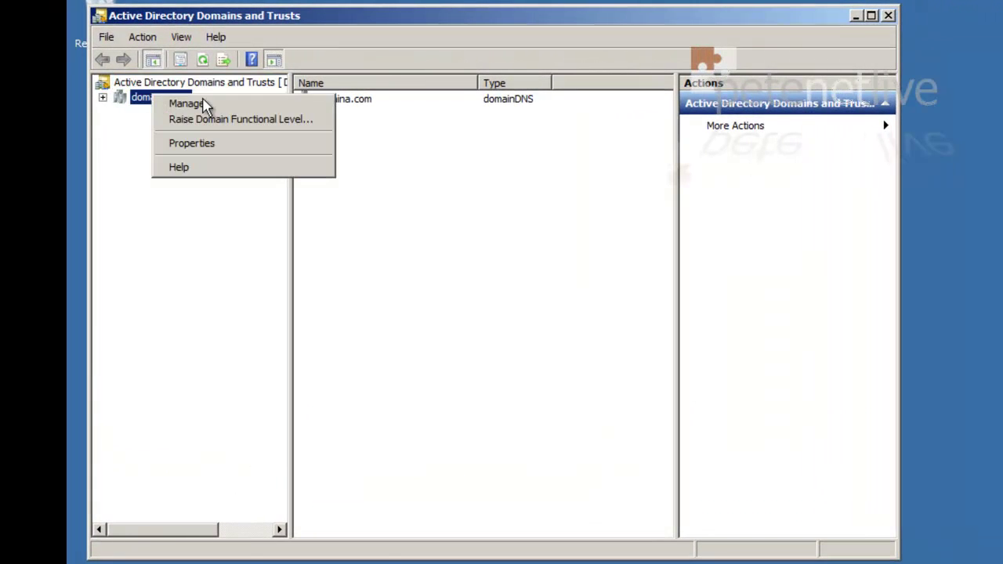
{"action": "left_click", "coordinate": [228, 121]}
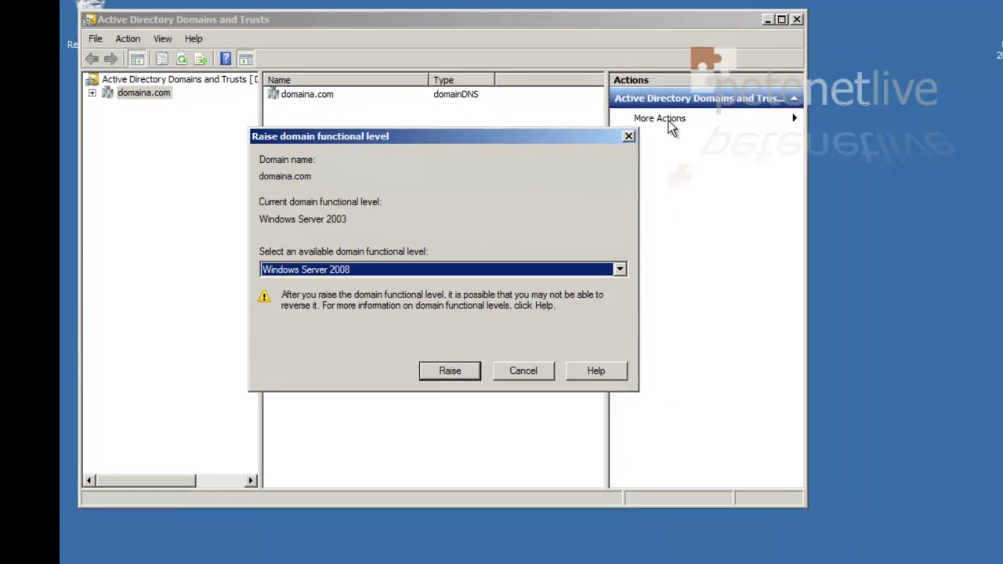
{"action": "left_click", "coordinate": [700, 146]}
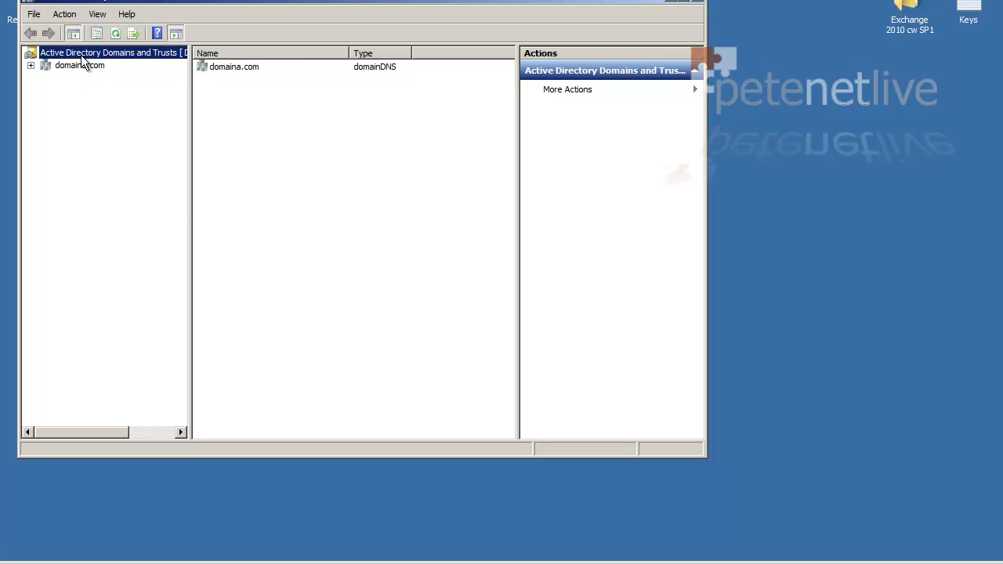
{"action": "right_click", "coordinate": [81, 55]}
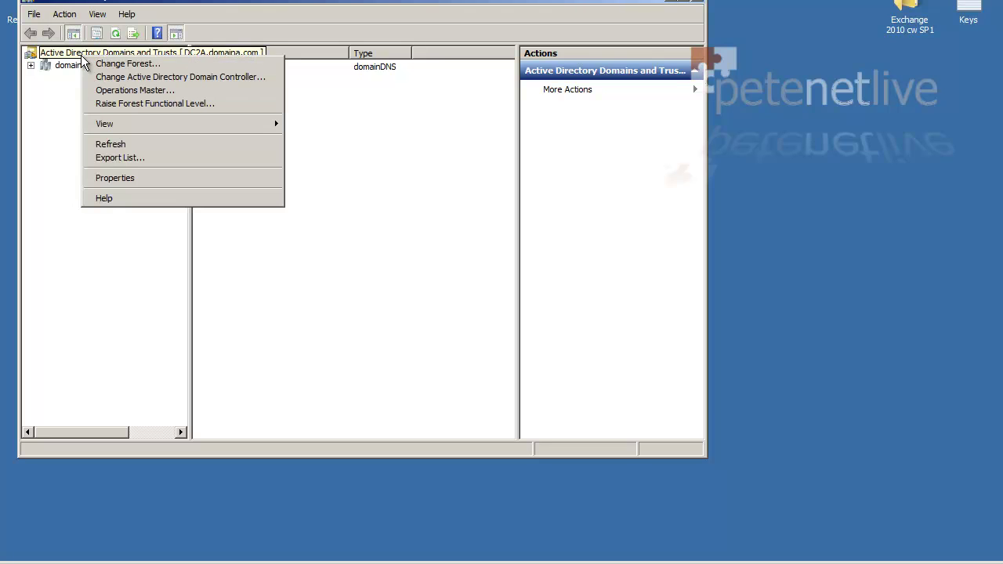
{"action": "left_click", "coordinate": [124, 102]}
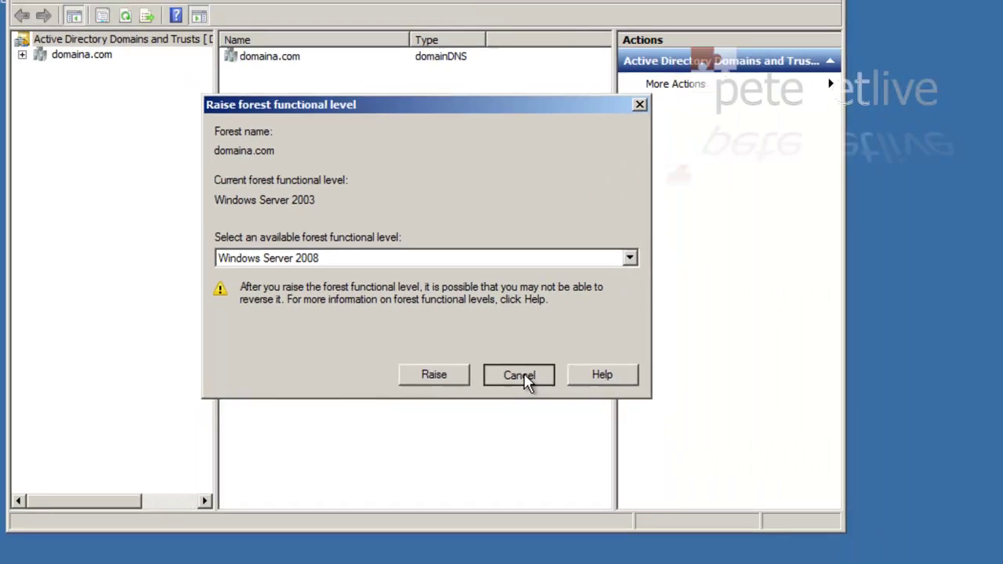
{"action": "left_click", "coordinate": [677, 484]}
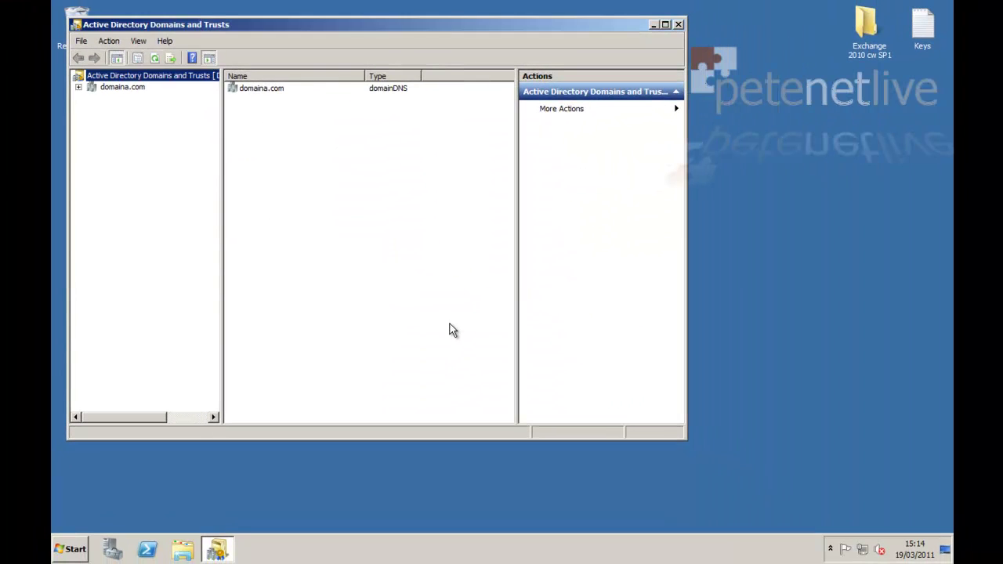
{"action": "left_click", "coordinate": [677, 24]}
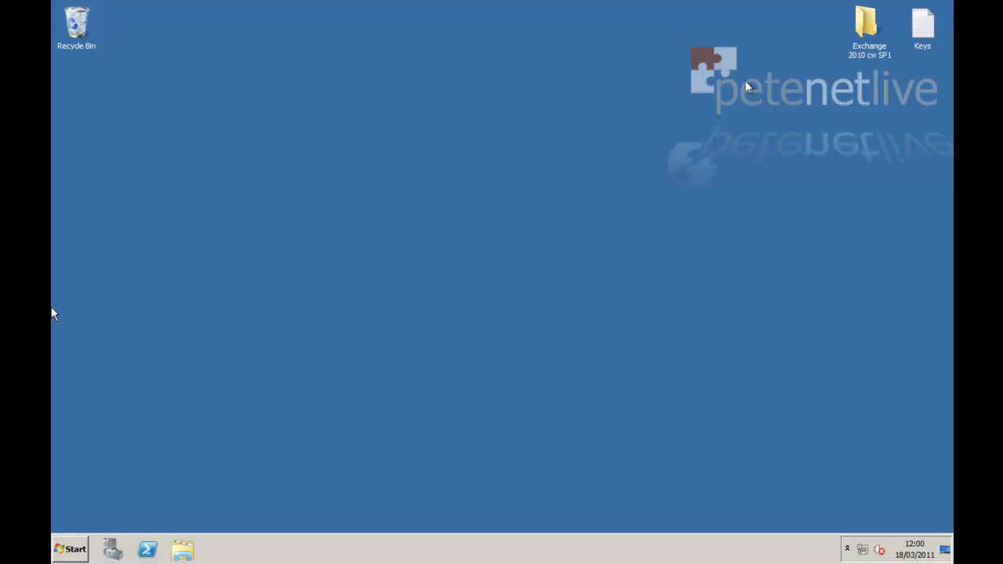
Open the Exchange 2010 cw SP1 folder and run SETUP as administrator
{"action": "right_click", "coordinate": [856, 36]}
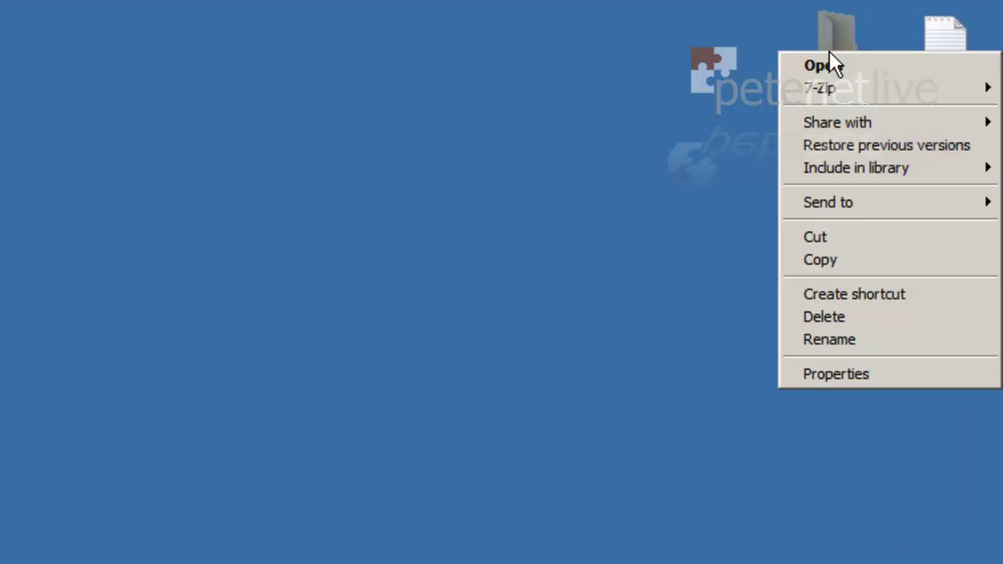
{"action": "left_click", "coordinate": [829, 67]}
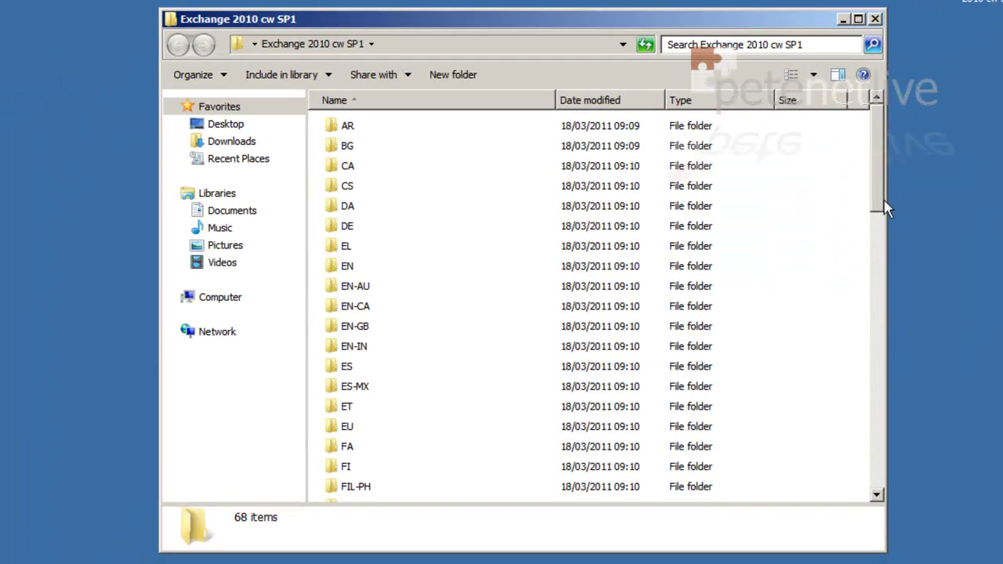
{"action": "left_click_drag", "start_coordinate": [879, 202], "coordinate": [874, 509]}
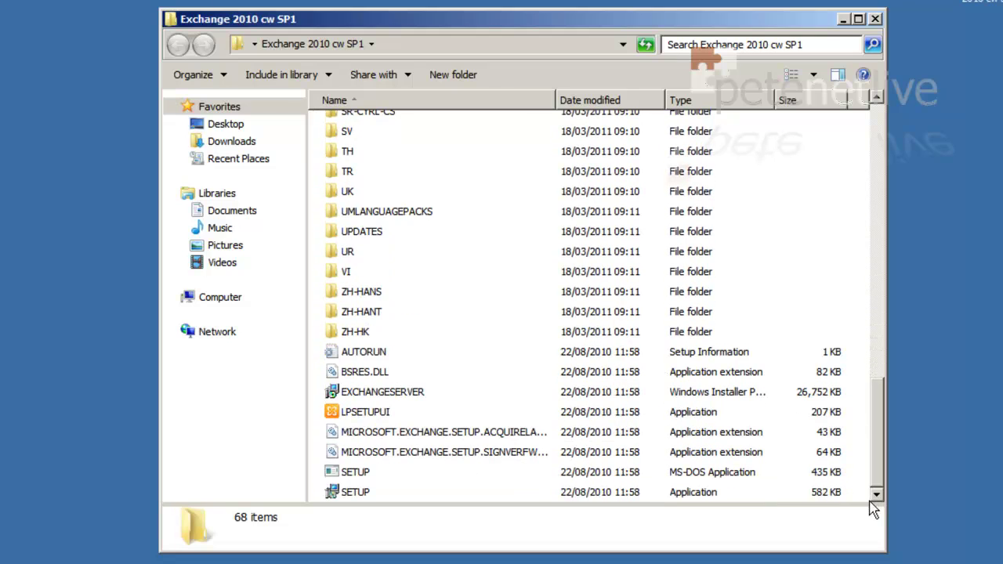
{"action": "right_click", "coordinate": [361, 496]}
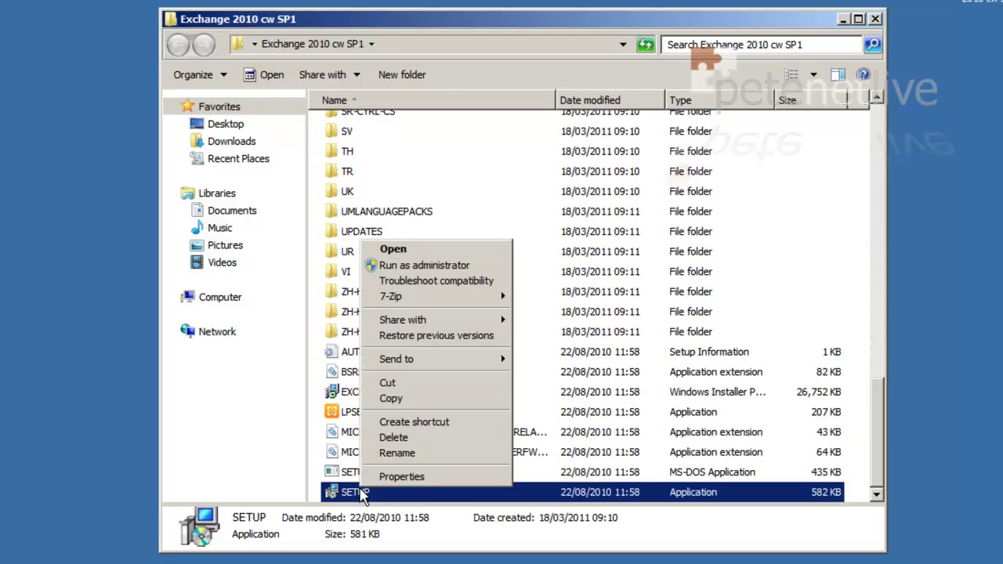
{"action": "left_click", "coordinate": [421, 265]}
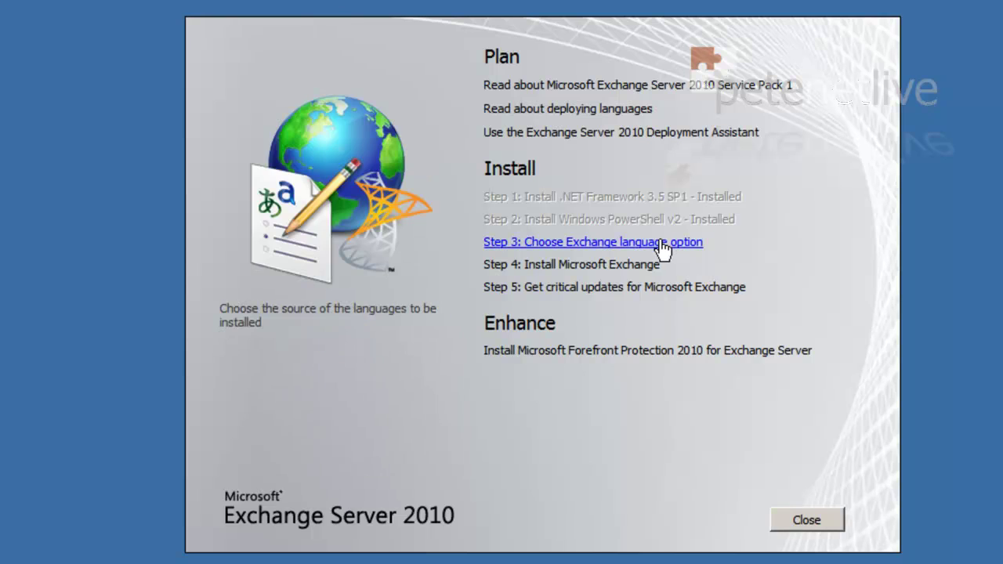
Set the language option to install only languages from the DVD, then start Step 4
{"action": "left_click", "coordinate": [665, 243]}
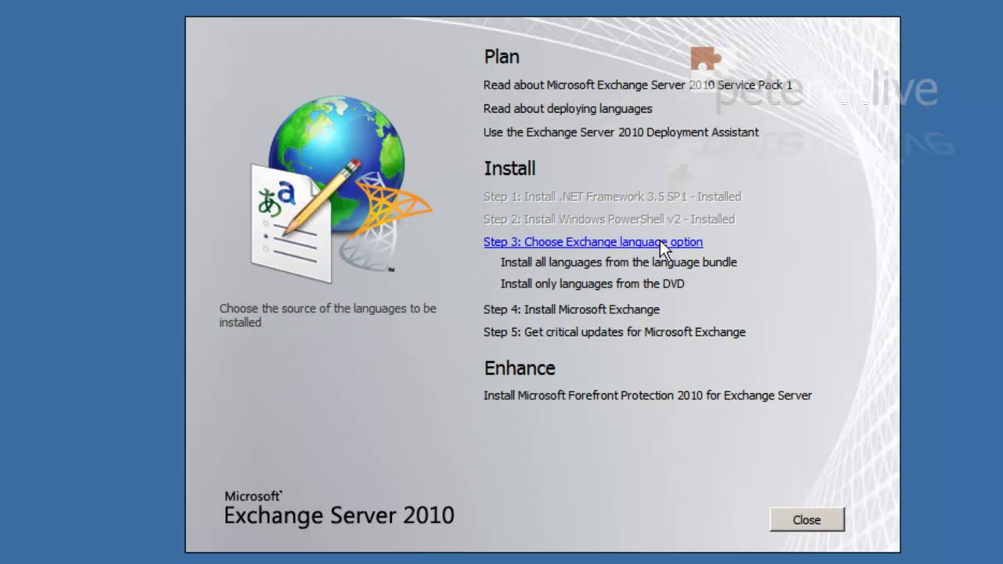
{"action": "left_click", "coordinate": [630, 286]}
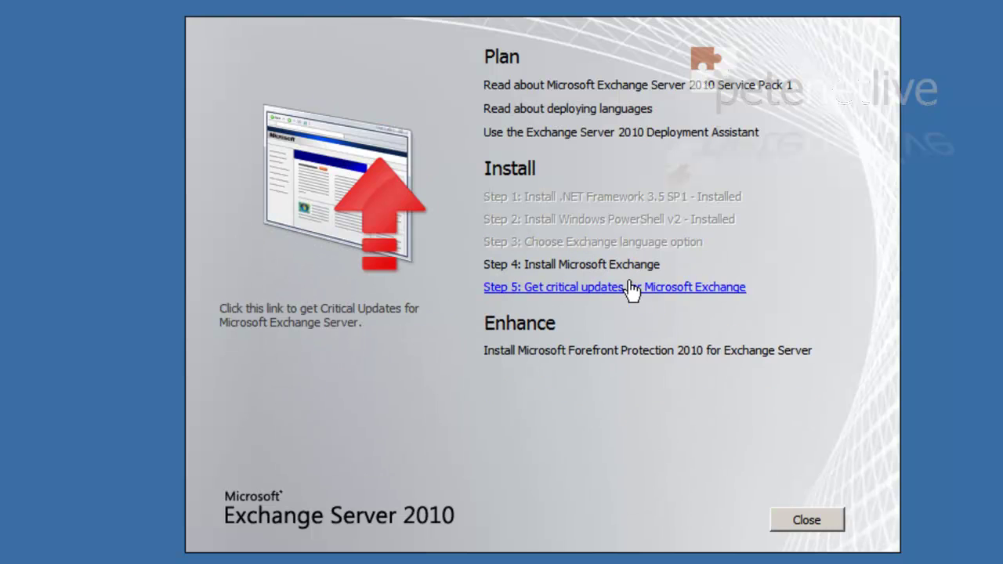
{"action": "left_click", "coordinate": [571, 265]}
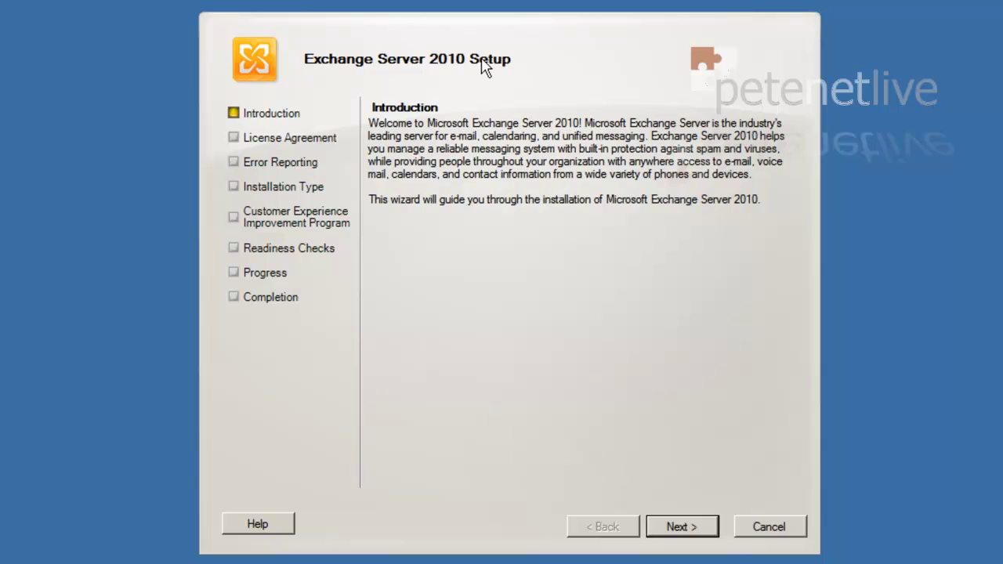
Accept the license, keep error reporting at No, and auto-install required Windows Server roles
{"action": "left_click", "coordinate": [683, 530]}
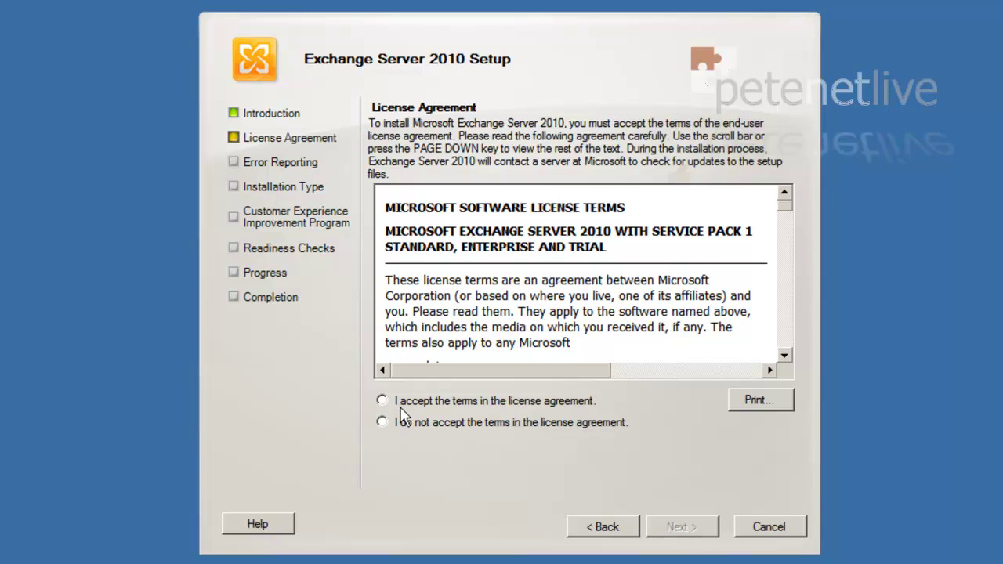
{"action": "left_click", "coordinate": [401, 405]}
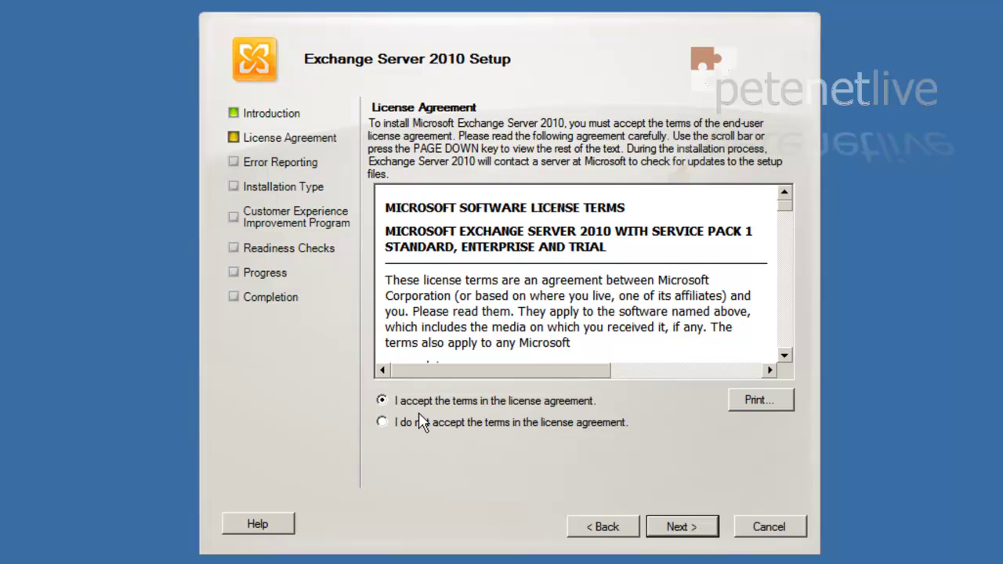
{"action": "left_click", "coordinate": [680, 530]}
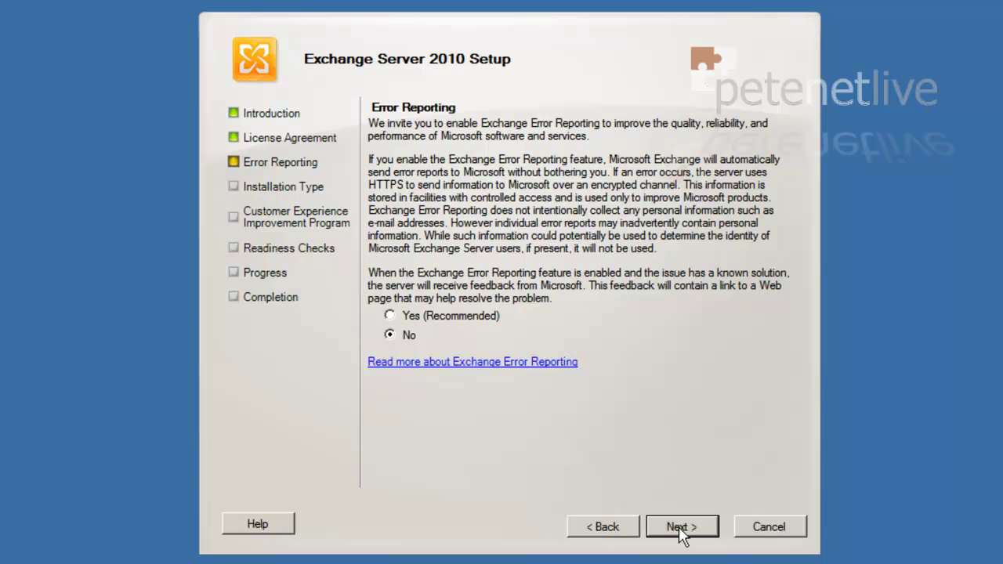
{"action": "left_click", "coordinate": [679, 527]}
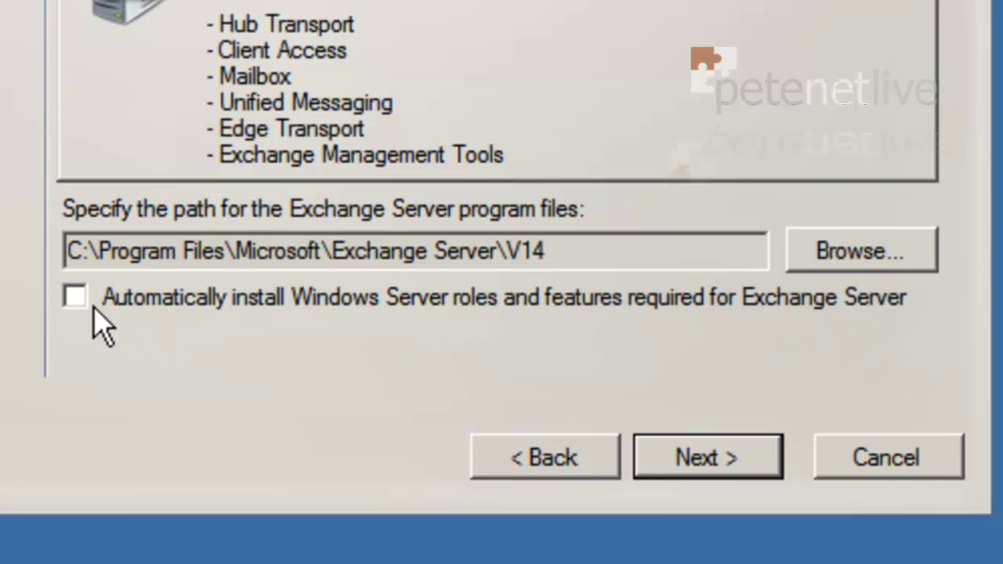
{"action": "left_click", "coordinate": [76, 297]}
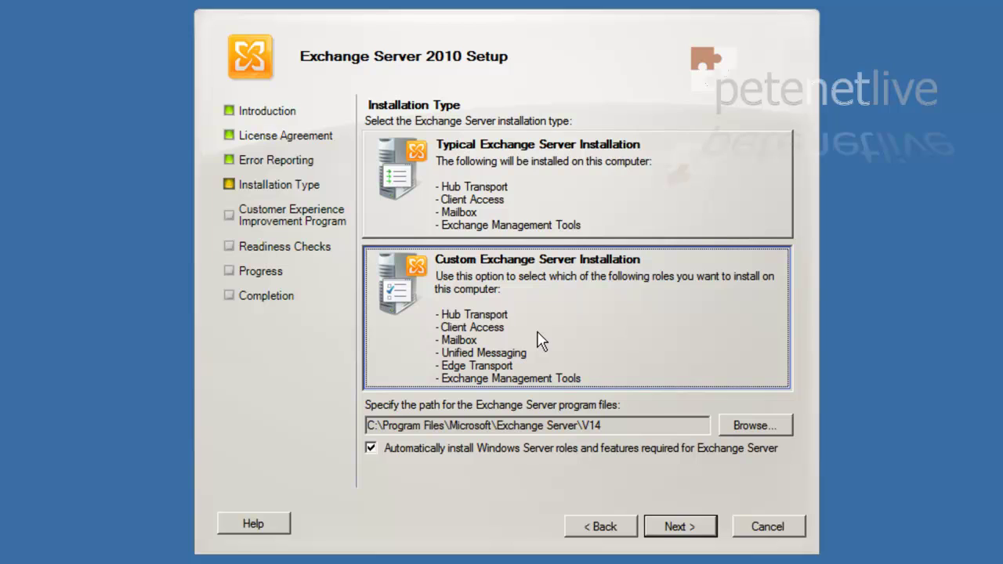
Select the Mailbox, Client Access and Hub Transport server roles
{"action": "left_click", "coordinate": [670, 523]}
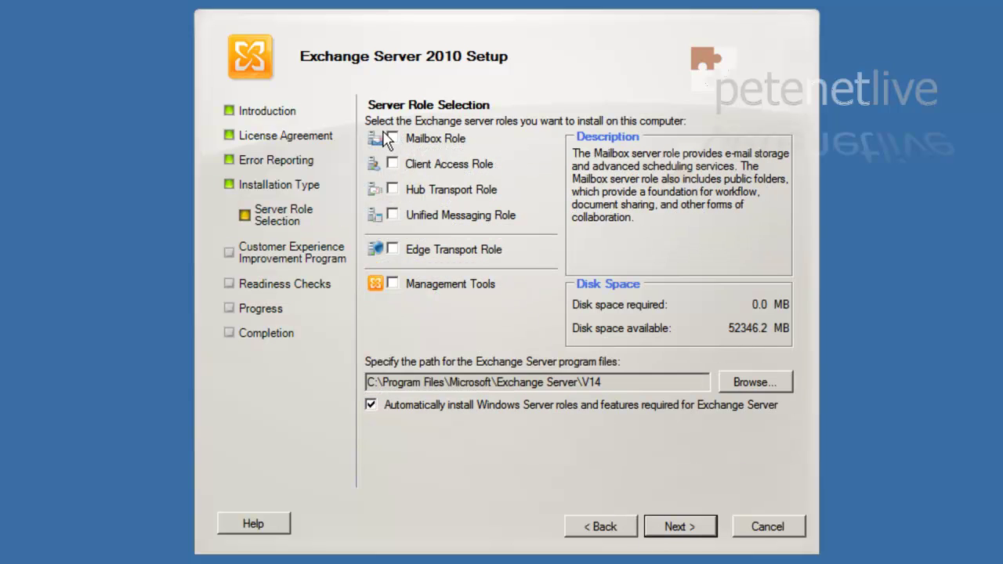
{"action": "left_click", "coordinate": [392, 139]}
{"action": "left_click", "coordinate": [392, 164]}
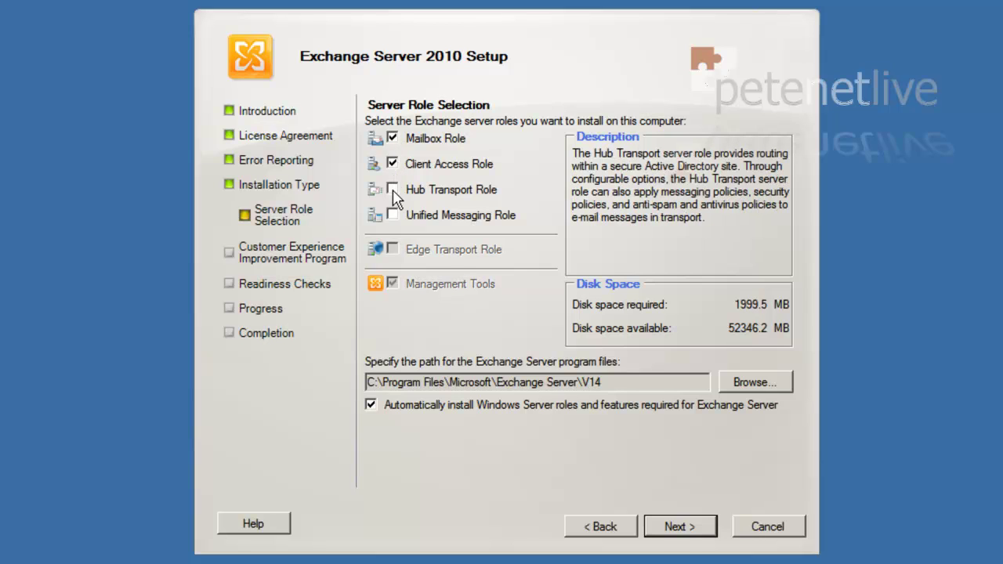
{"action": "left_click", "coordinate": [392, 190]}
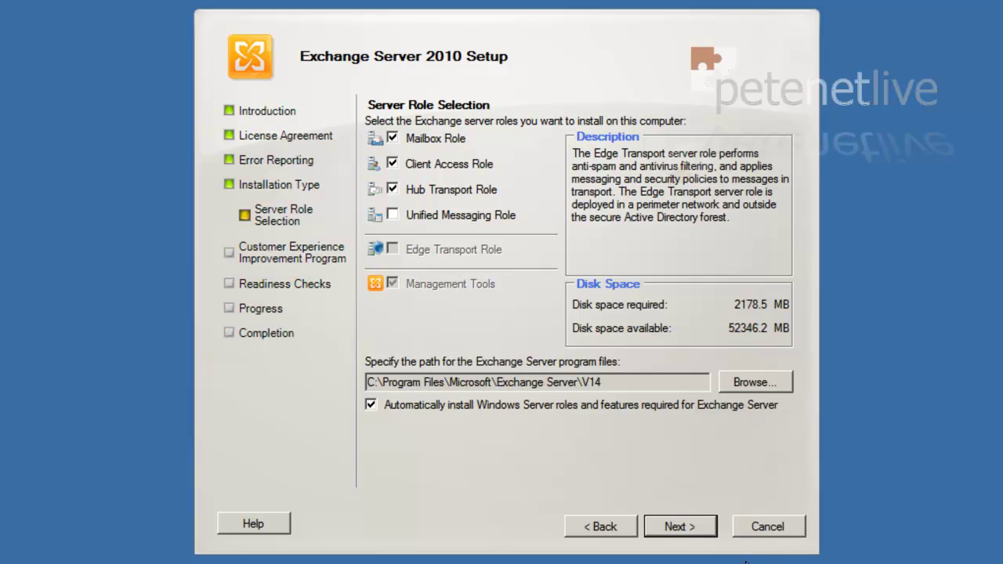
{"action": "left_click", "coordinate": [699, 531]}
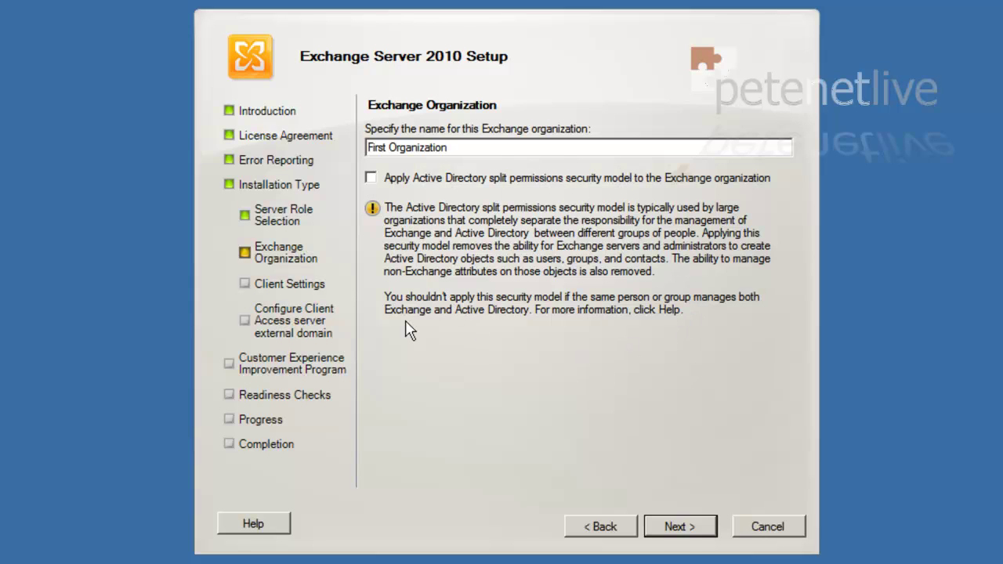
Keep First Organization, make Client Access Internet-facing at dc2a.domaina.com, and decline the improvement program
{"action": "left_click", "coordinate": [678, 529]}
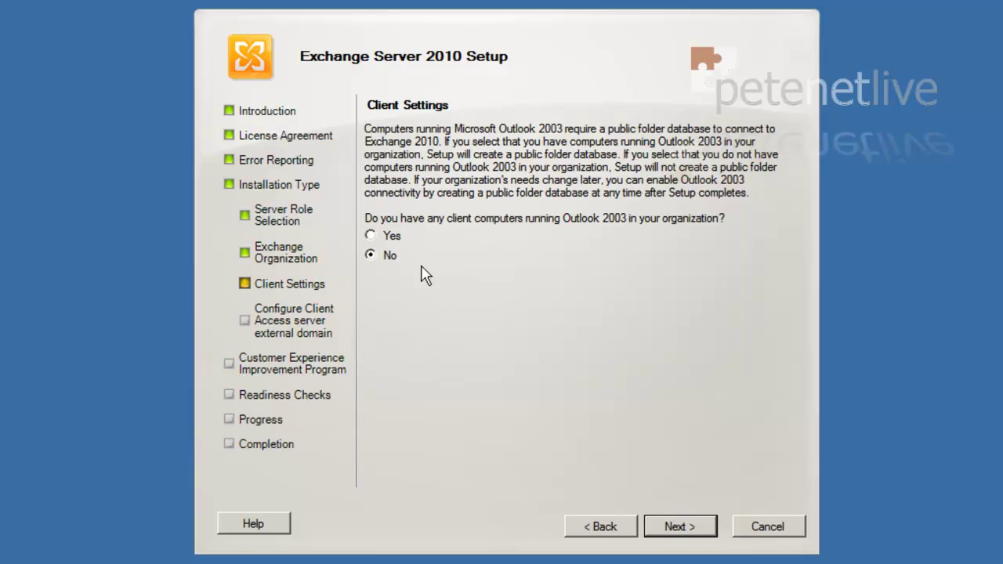
{"action": "left_click", "coordinate": [679, 527]}
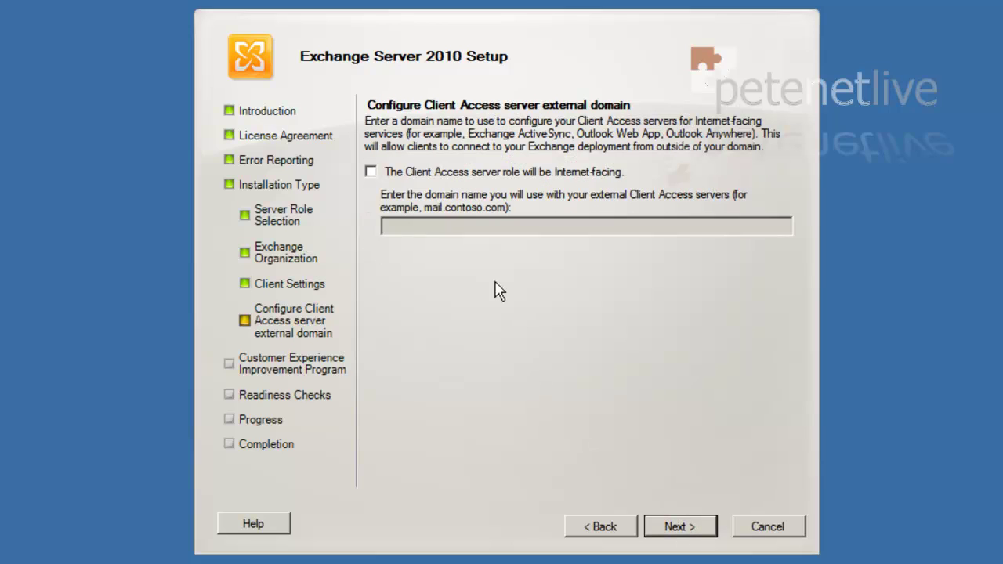
{"action": "left_click", "coordinate": [371, 171]}
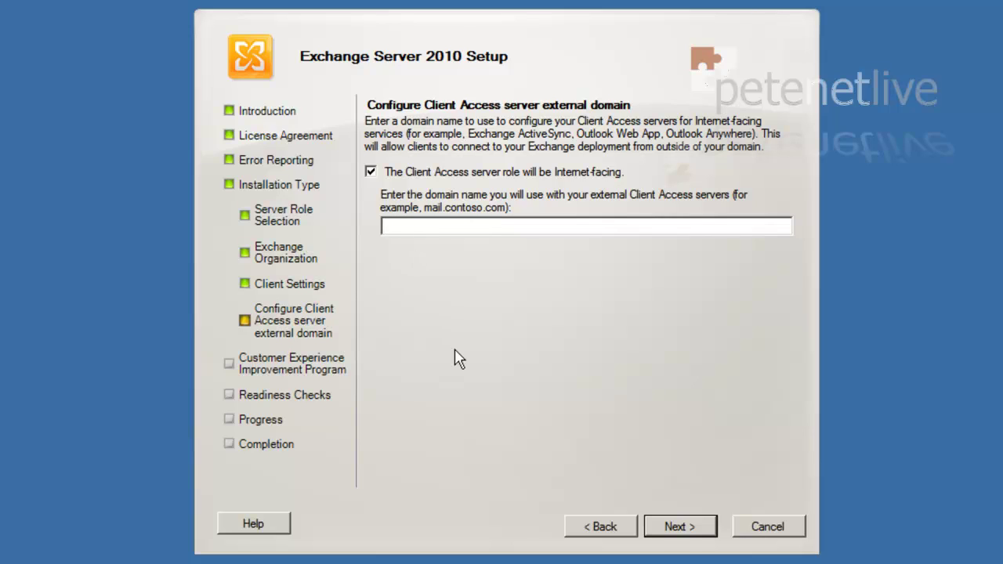
{"action": "type", "text": "dc2a.domaina.com"}
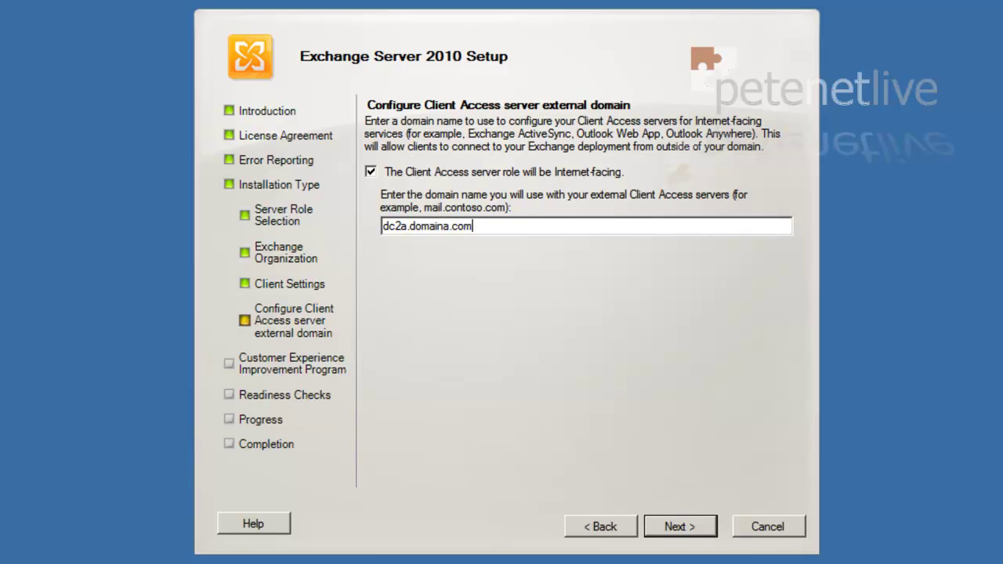
{"action": "left_click", "coordinate": [668, 527]}
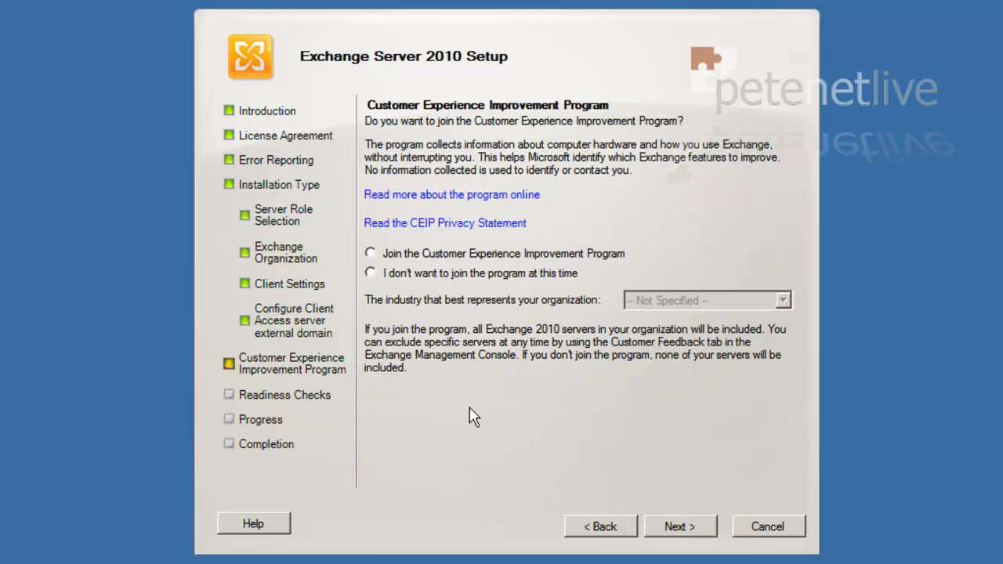
{"action": "left_click", "coordinate": [405, 284]}
{"action": "left_click", "coordinate": [678, 528]}
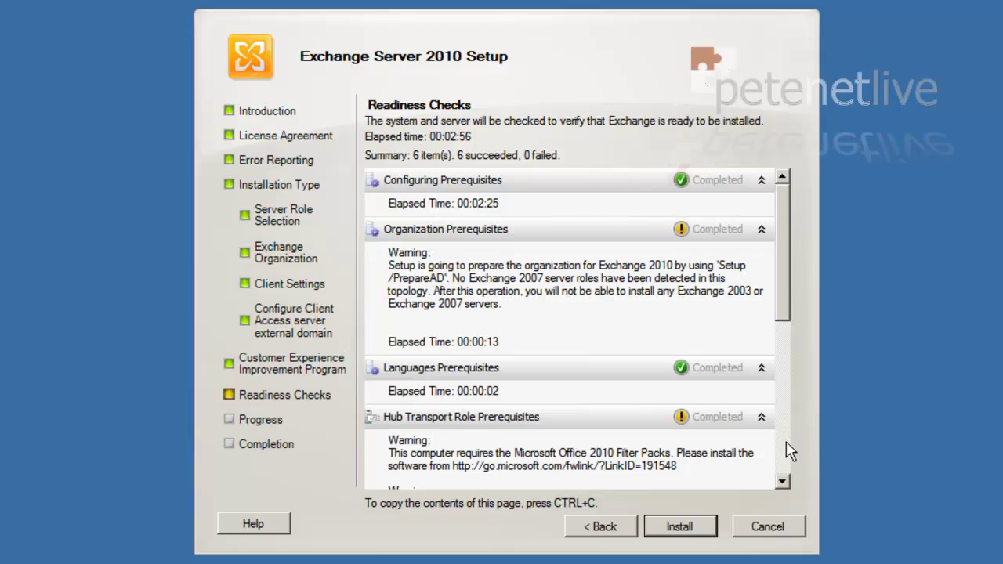
Scroll through the passed readiness checks and their warnings, then begin the Exchange installation
{"action": "left_click", "coordinate": [783, 482]}
{"action": "left_click", "coordinate": [783, 482]}
{"action": "left_click", "coordinate": [784, 483]}
{"action": "left_click", "coordinate": [784, 483]}
{"action": "left_click", "coordinate": [783, 483]}
{"action": "left_click", "coordinate": [784, 483]}
{"action": "left_click", "coordinate": [784, 482]}
{"action": "left_click", "coordinate": [784, 483]}
{"action": "left_click", "coordinate": [783, 481]}
{"action": "left_click", "coordinate": [782, 482]}
{"action": "left_click", "coordinate": [783, 482]}
{"action": "left_click", "coordinate": [783, 482]}
{"action": "left_click", "coordinate": [783, 482]}
{"action": "left_click", "coordinate": [783, 482]}
{"action": "left_click", "coordinate": [782, 482]}
{"action": "left_click", "coordinate": [783, 482]}
{"action": "left_click", "coordinate": [782, 482]}
{"action": "left_click", "coordinate": [783, 482]}
{"action": "left_click", "coordinate": [782, 482]}
{"action": "left_click", "coordinate": [783, 482]}
{"action": "left_click", "coordinate": [783, 481]}
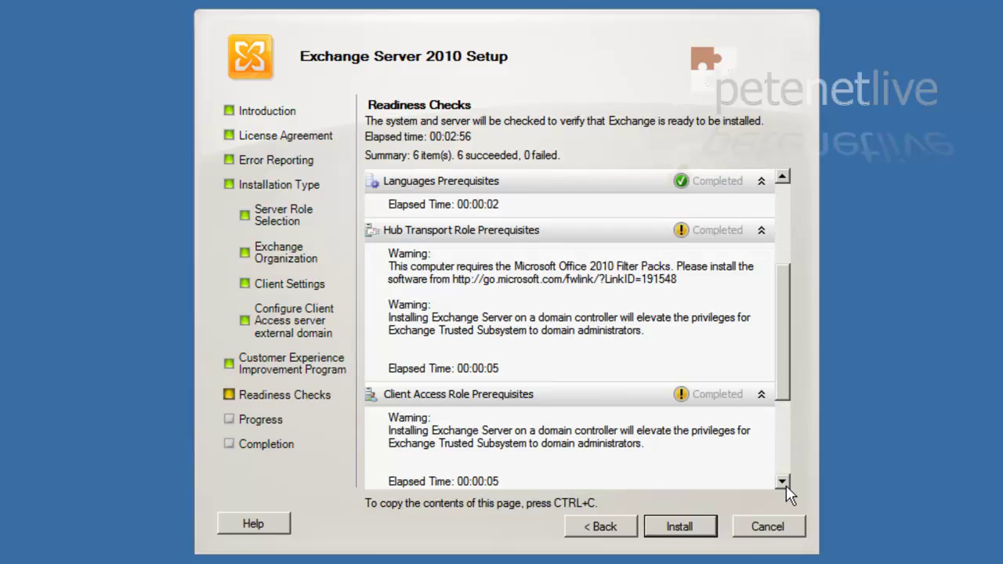
{"action": "left_click", "coordinate": [786, 485]}
{"action": "left_click", "coordinate": [786, 485]}
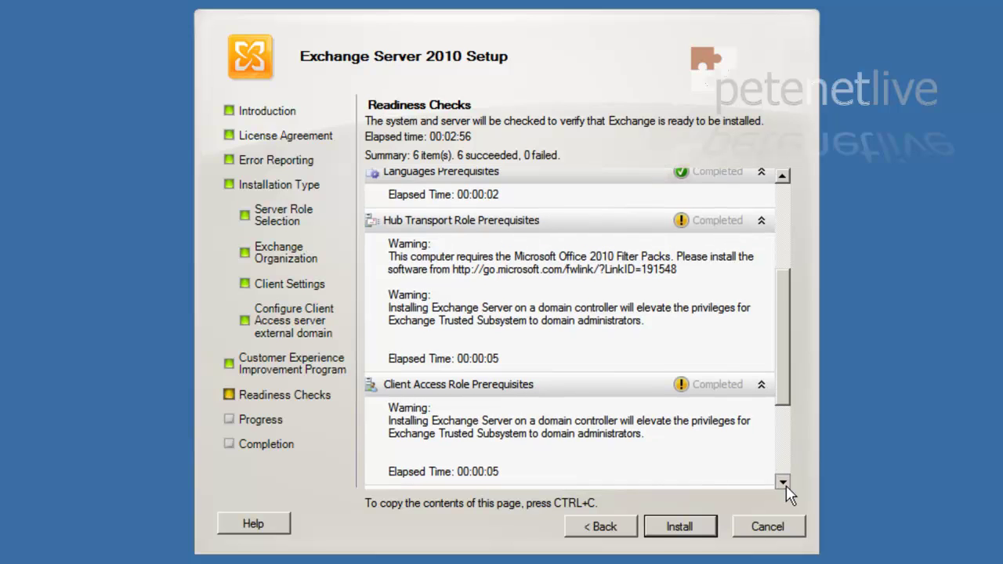
{"action": "left_click", "coordinate": [786, 485]}
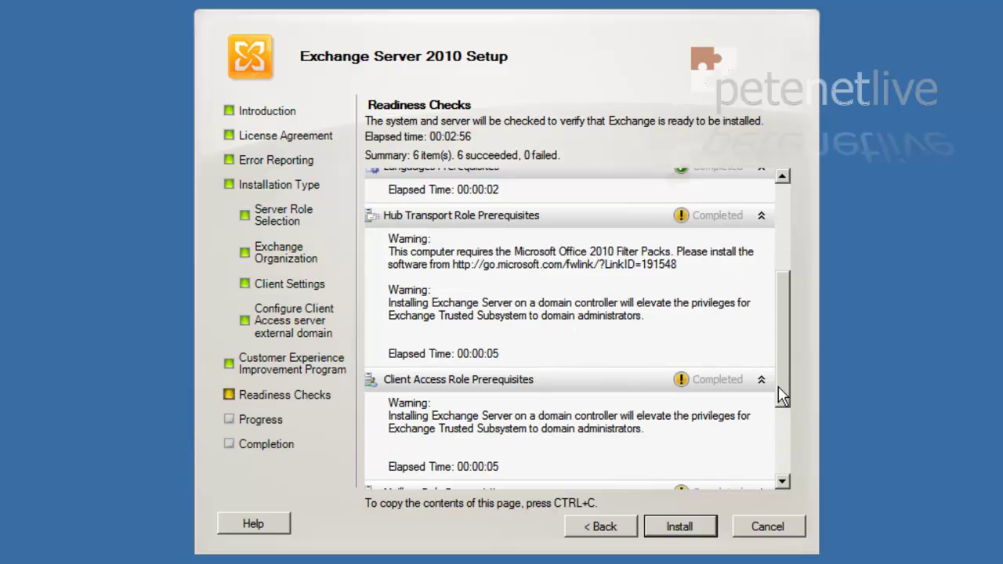
{"action": "scroll", "coordinate": [779, 391], "scroll_direction": "down", "scroll_amount": 1}
{"action": "left_click_drag", "start_coordinate": [781, 384], "coordinate": [782, 444]}
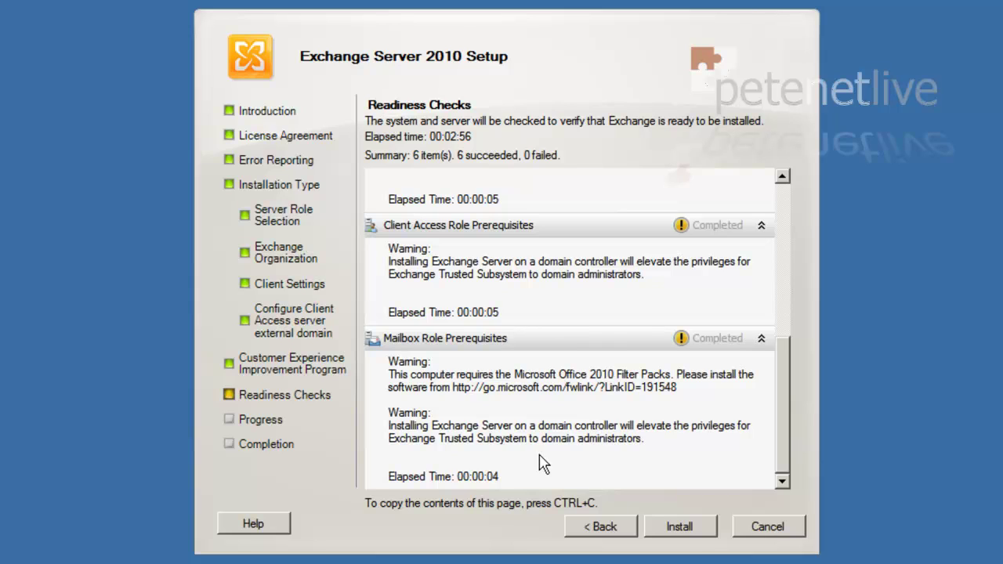
{"action": "left_click", "coordinate": [679, 527]}
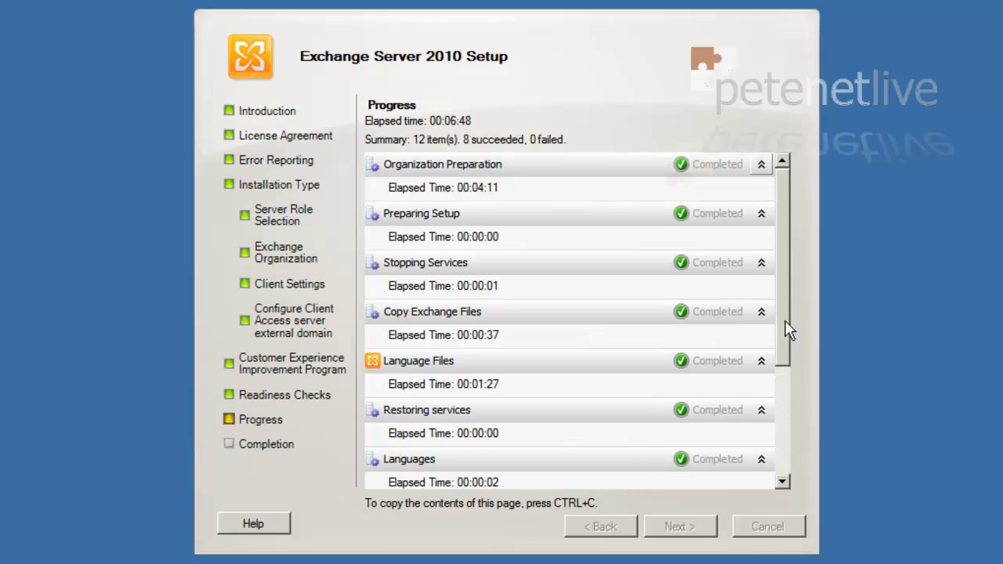
Scroll through the installation progress as all 12 setup items complete without errors
{"action": "left_click_drag", "start_coordinate": [785, 329], "coordinate": [774, 504]}
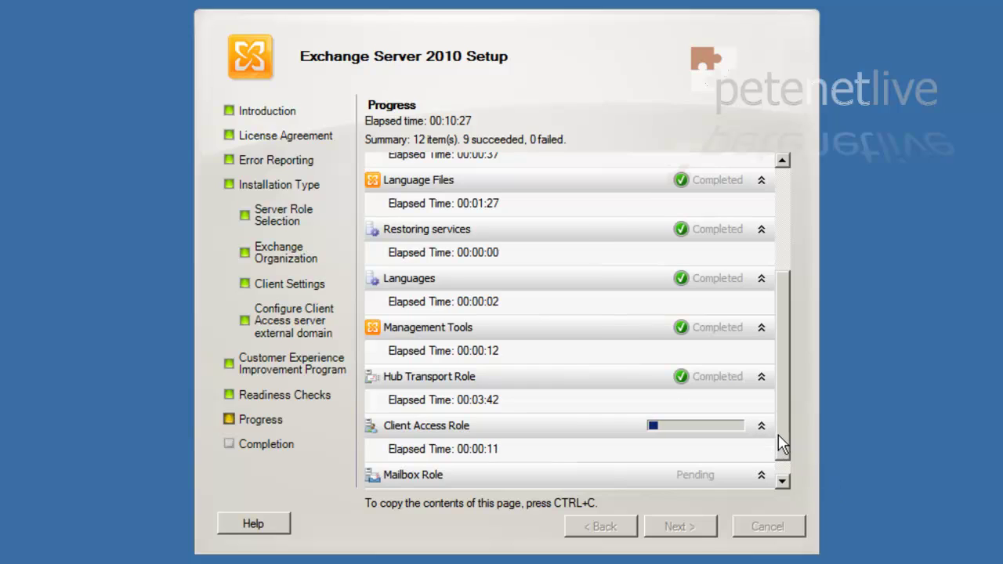
{"action": "scroll", "coordinate": [778, 434], "scroll_direction": "down", "scroll_amount": 1}
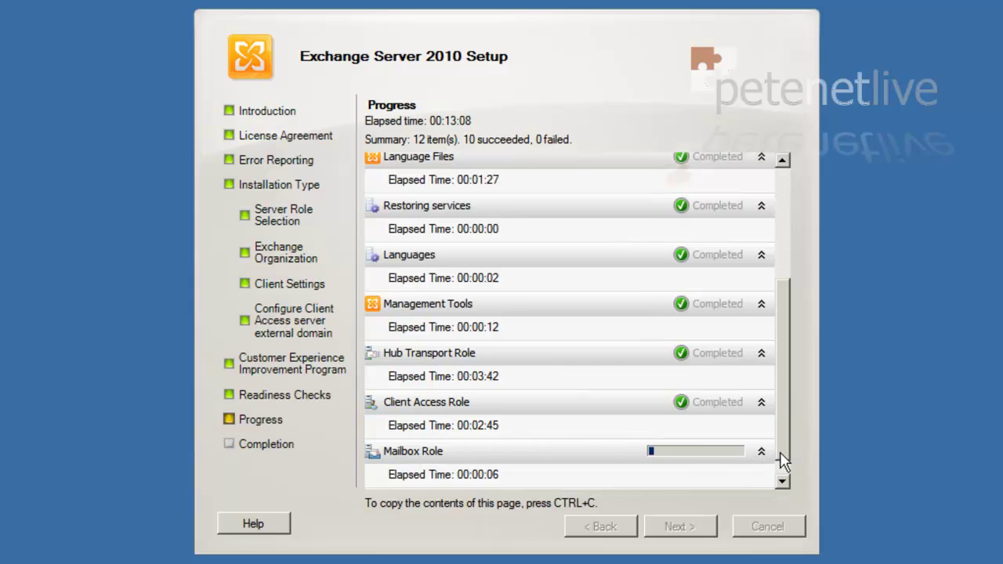
{"action": "left_click", "coordinate": [782, 479]}
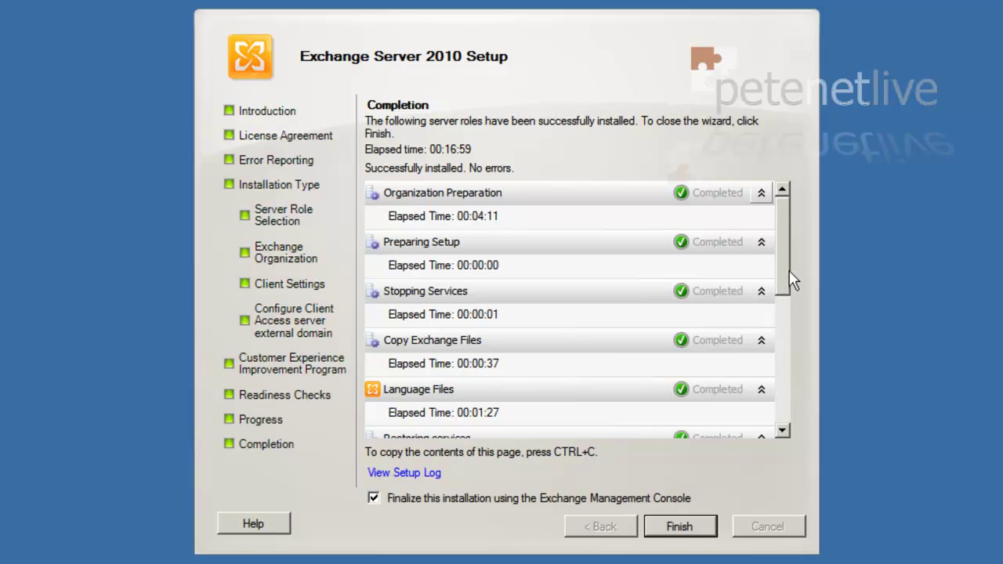
{"action": "left_click_drag", "start_coordinate": [784, 282], "coordinate": [795, 446]}
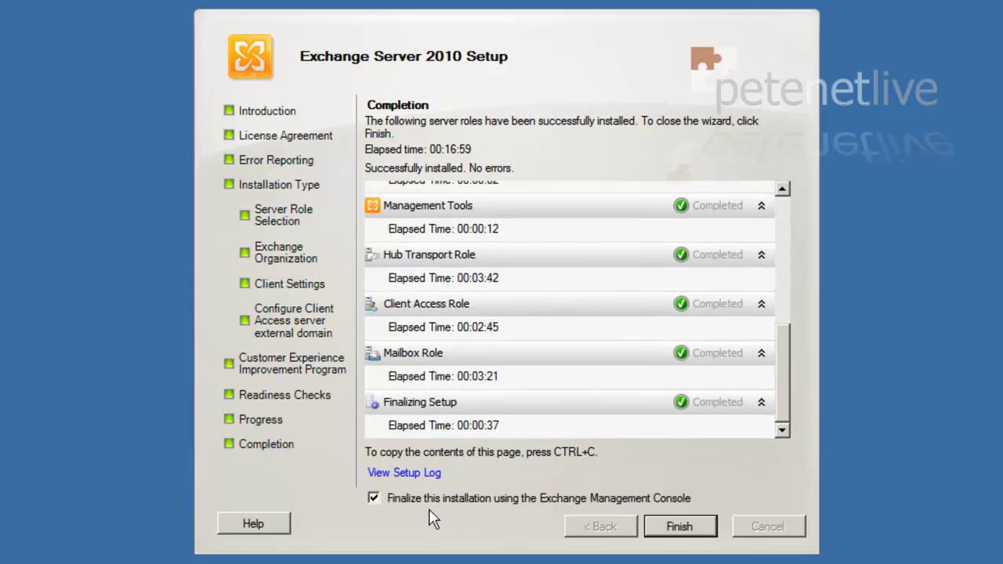
Close Exchange setup and restart the server with the comment 'Exchange 2010 install'
{"action": "left_click", "coordinate": [694, 529]}
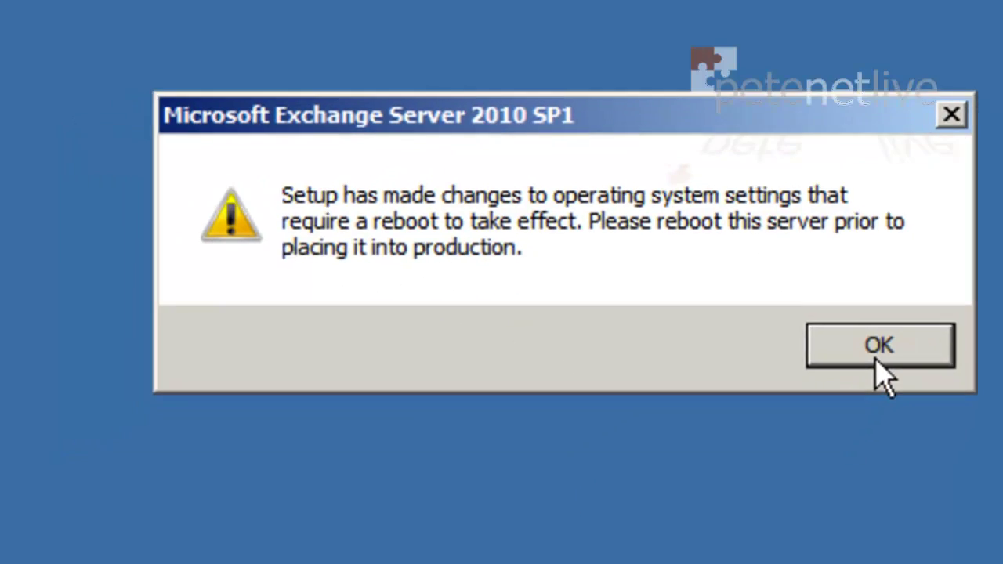
{"action": "left_click", "coordinate": [839, 403]}
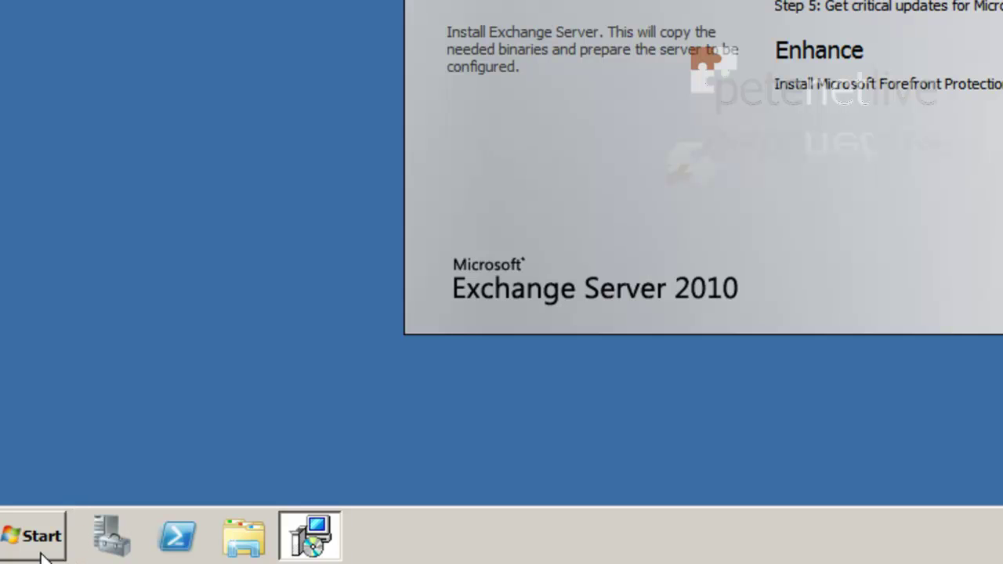
{"action": "left_click", "coordinate": [43, 539]}
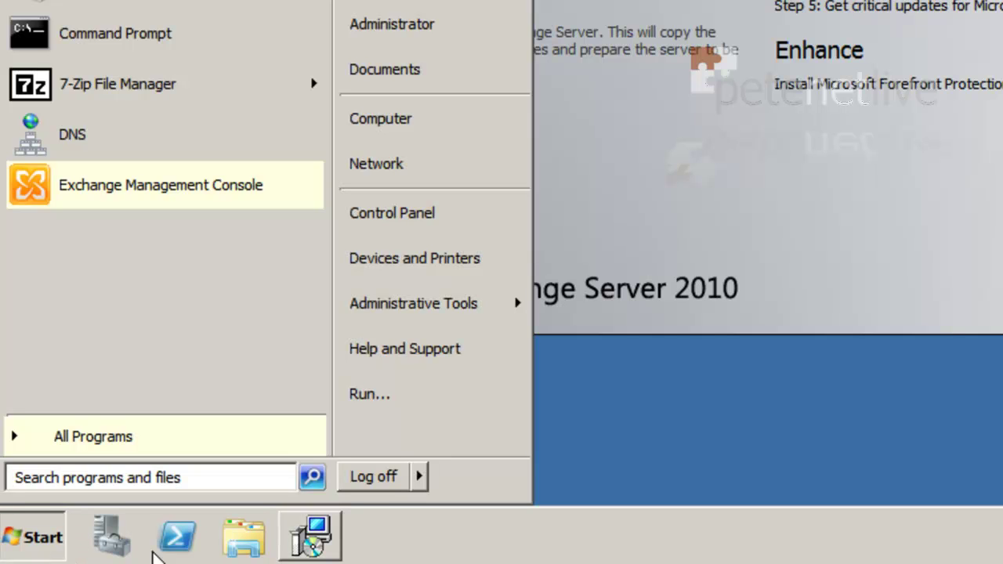
{"action": "left_click", "coordinate": [421, 480]}
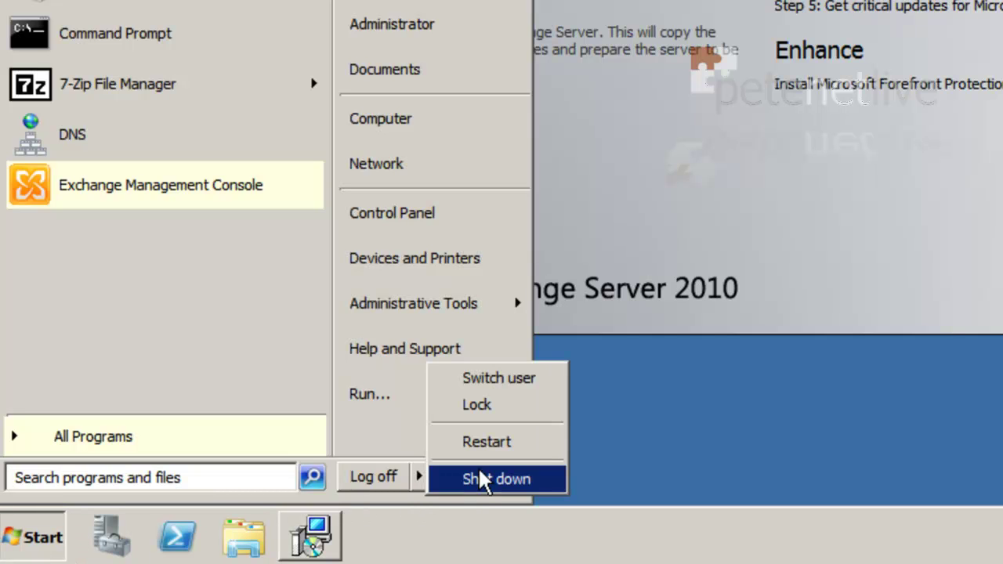
{"action": "left_click", "coordinate": [481, 440]}
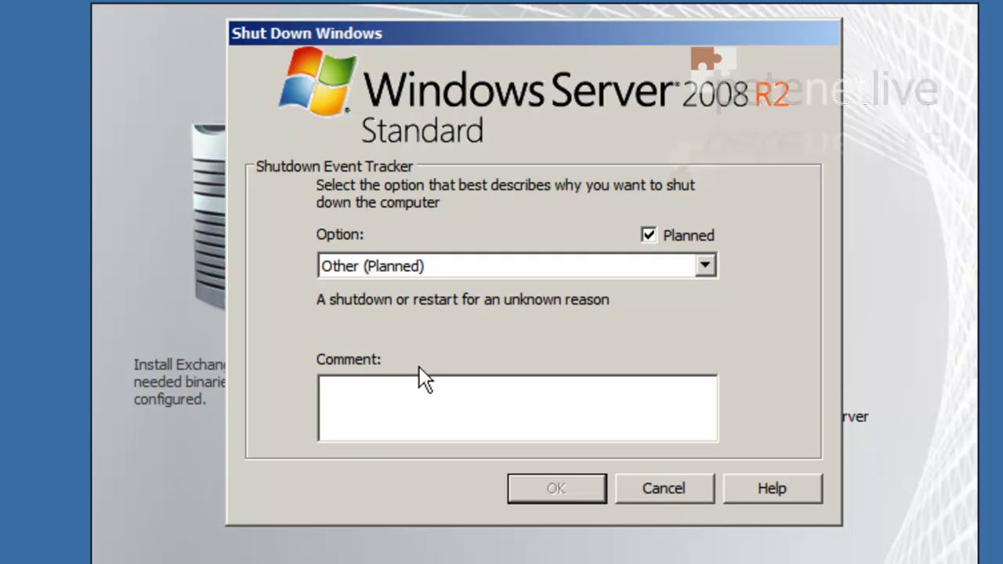
{"action": "type", "text": "Exchange 2010 install"}
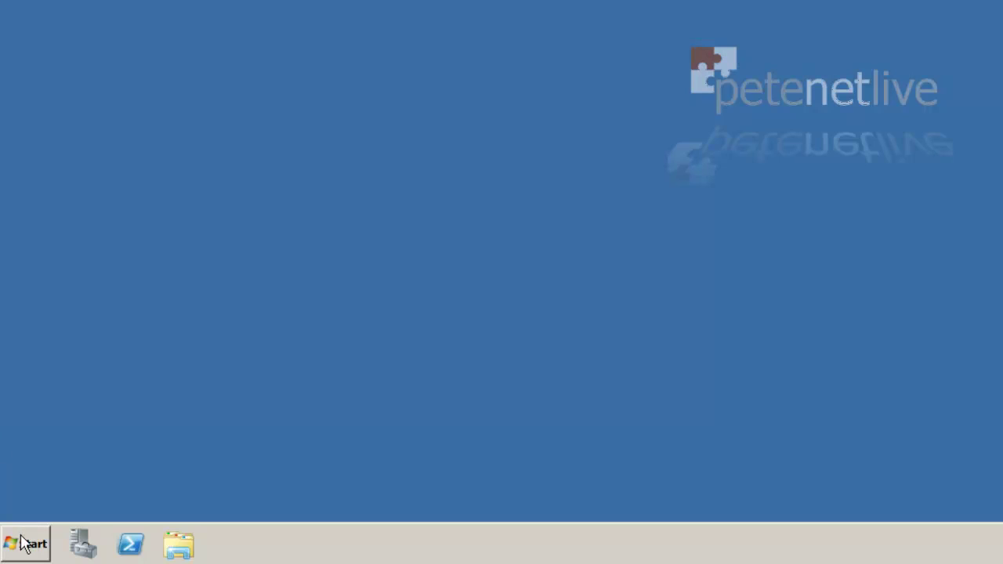
Download FilterPack64bit.exe in Internet Explorer and save it to the desktop
{"action": "left_click", "coordinate": [24, 544]}
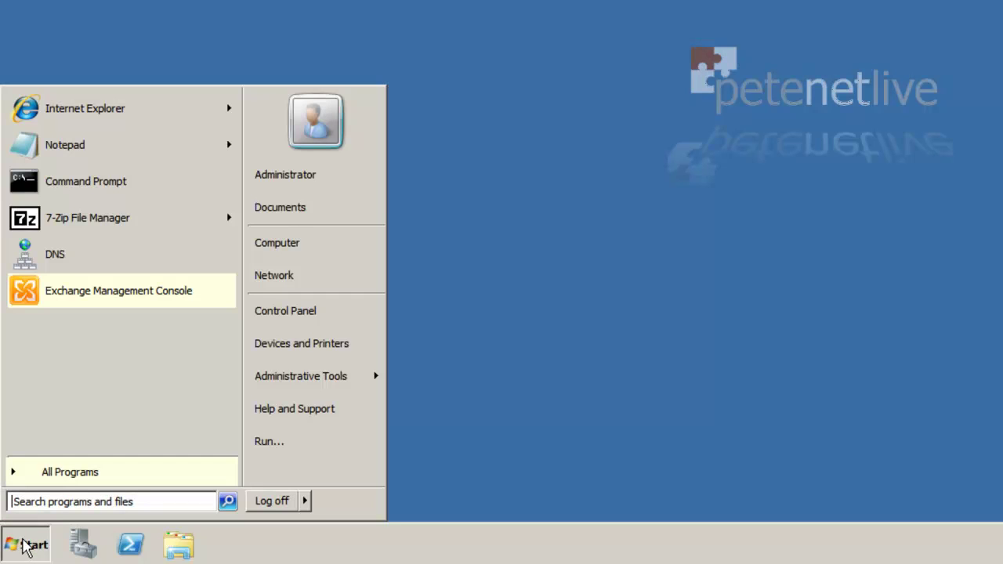
{"action": "left_click", "coordinate": [79, 104]}
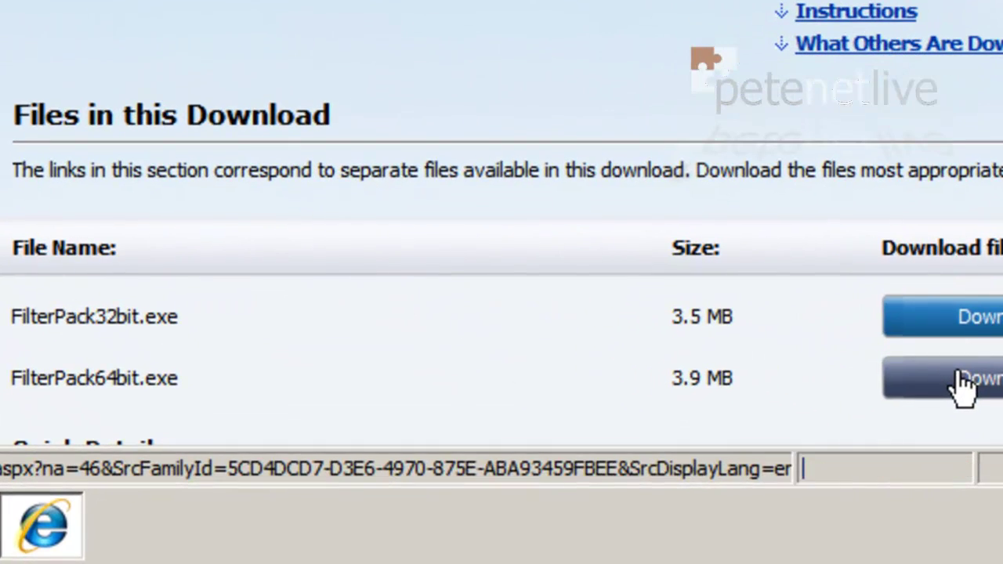
{"action": "left_click", "coordinate": [962, 384]}
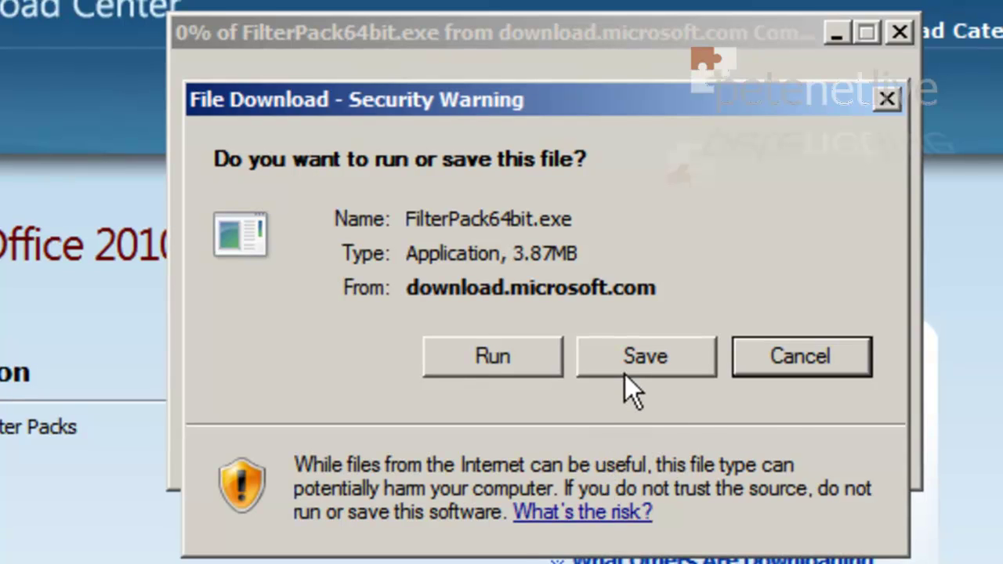
{"action": "left_click", "coordinate": [627, 370]}
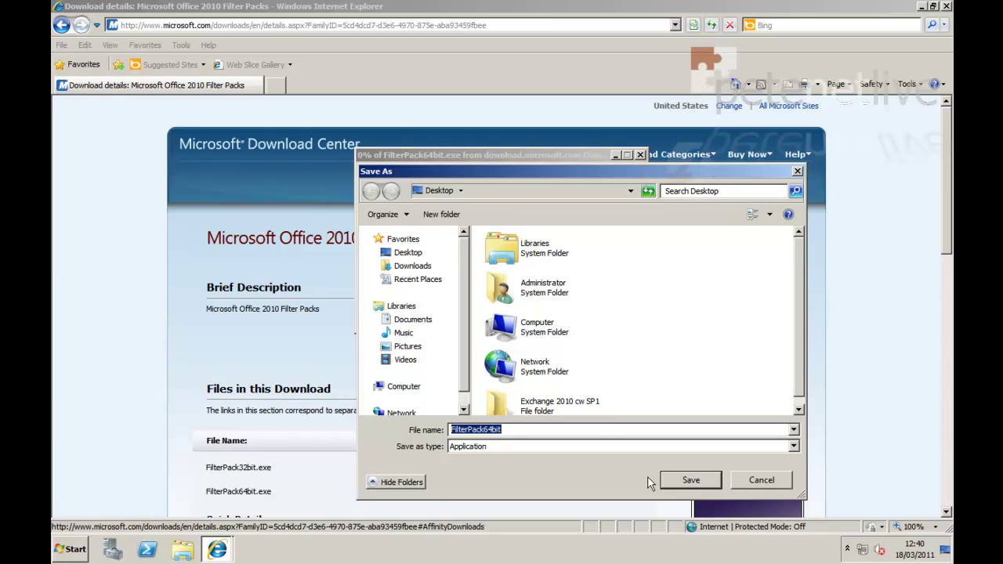
{"action": "left_click", "coordinate": [680, 482]}
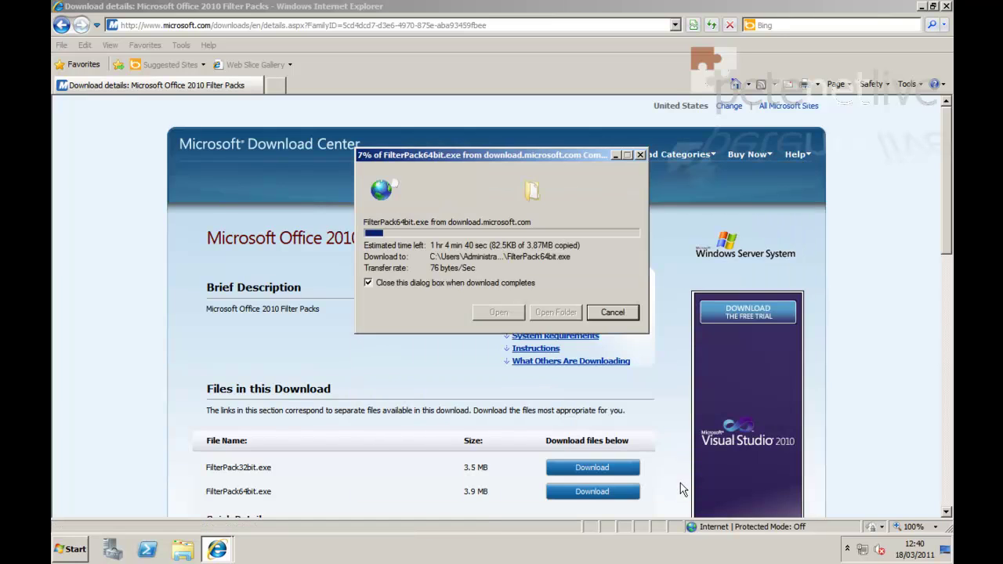
{"action": "left_click", "coordinate": [946, 7]}
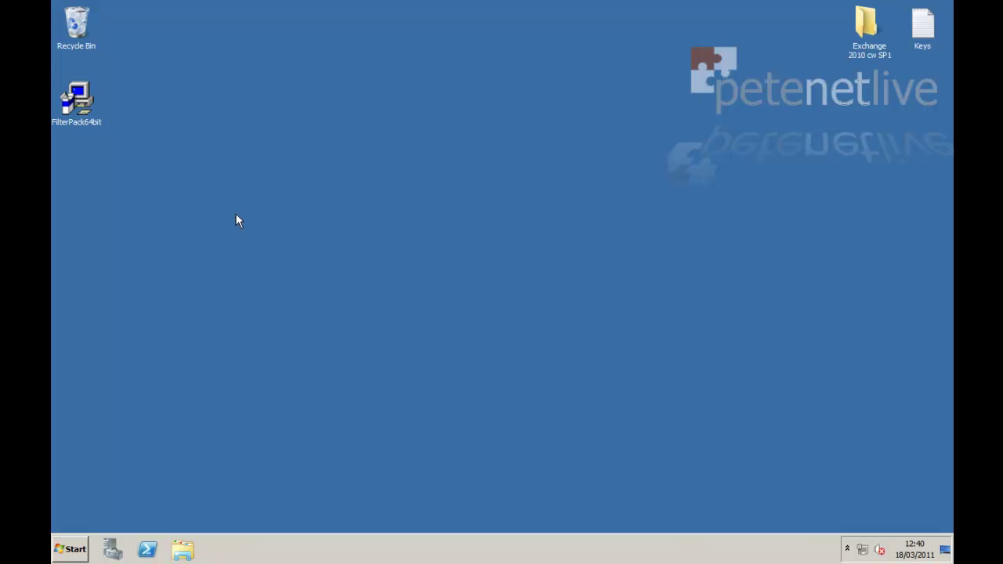
Run FilterPack64bit, accept the licence terms, and install Microsoft Filter Pack 2.0
{"action": "double_click", "coordinate": [75, 111]}
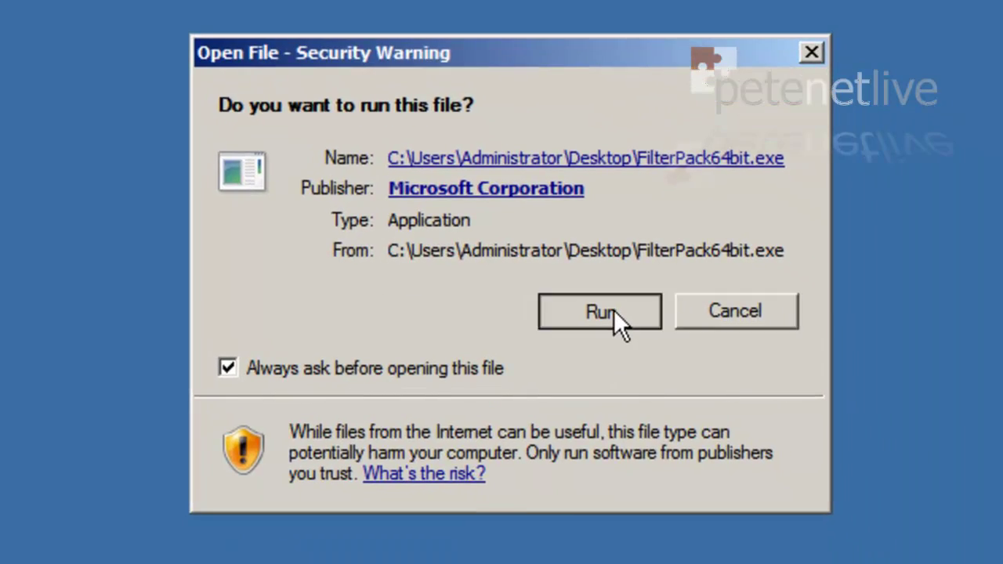
{"action": "left_click", "coordinate": [614, 311]}
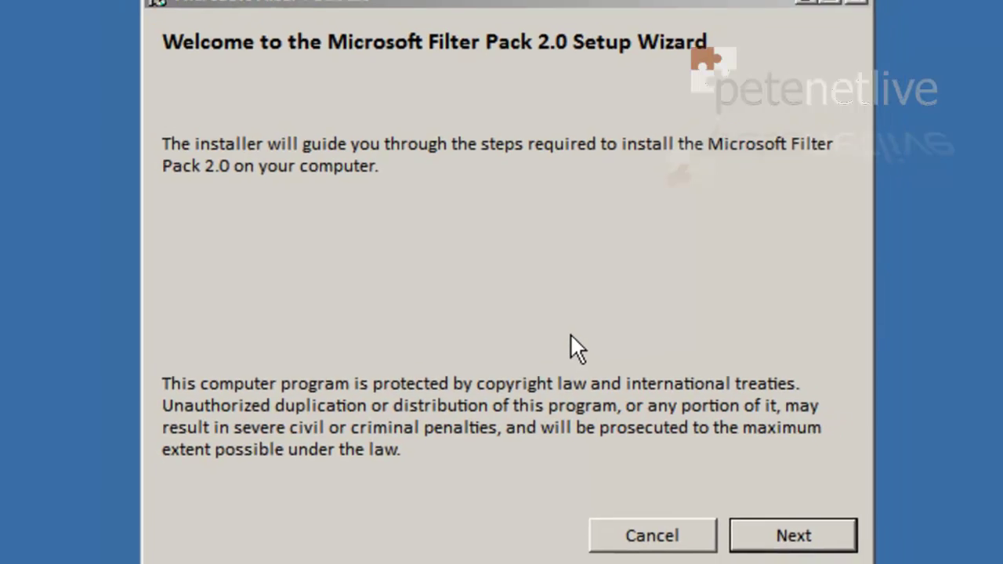
{"action": "left_click", "coordinate": [732, 514]}
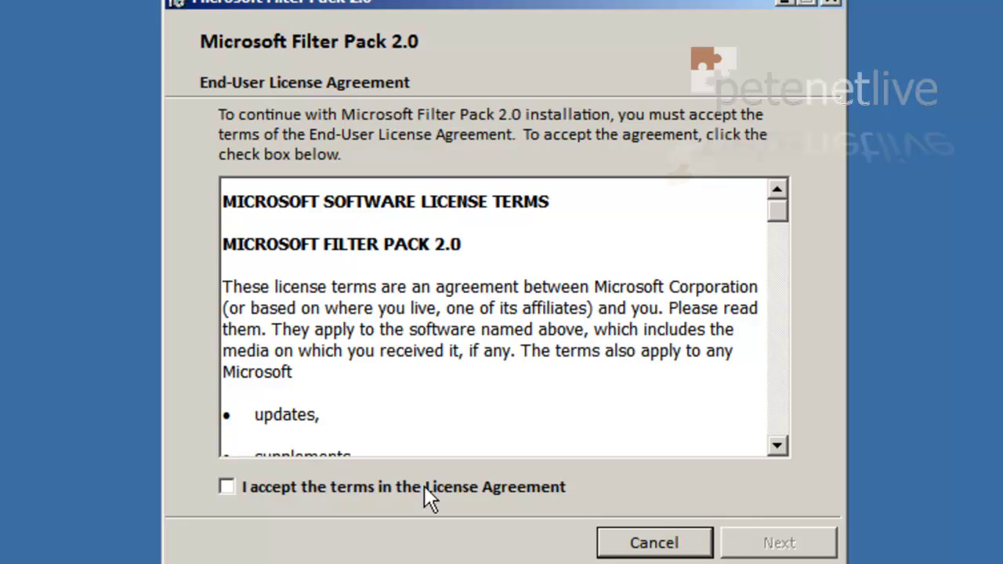
{"action": "left_click", "coordinate": [425, 487]}
{"action": "left_click", "coordinate": [753, 545]}
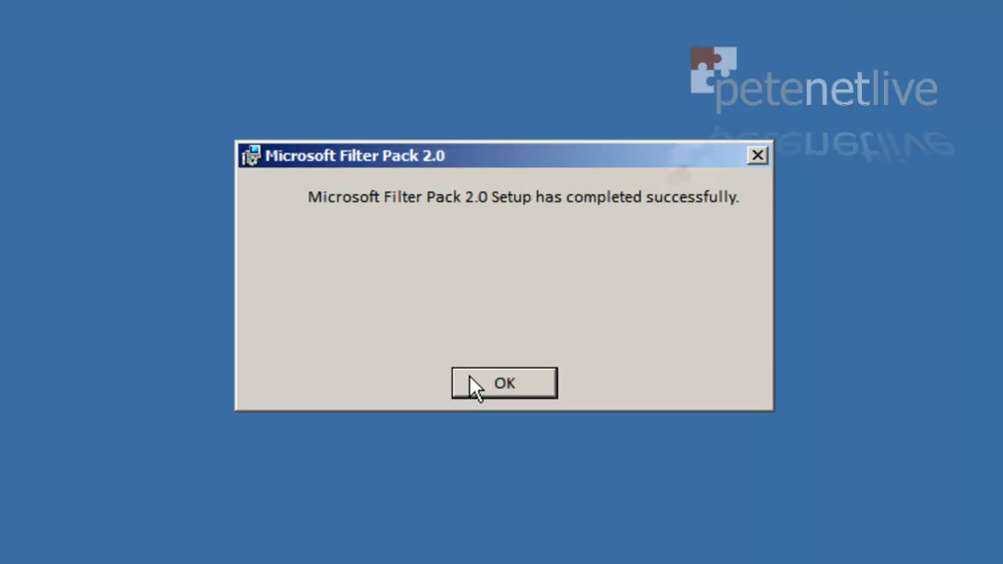
{"action": "left_click", "coordinate": [470, 376]}
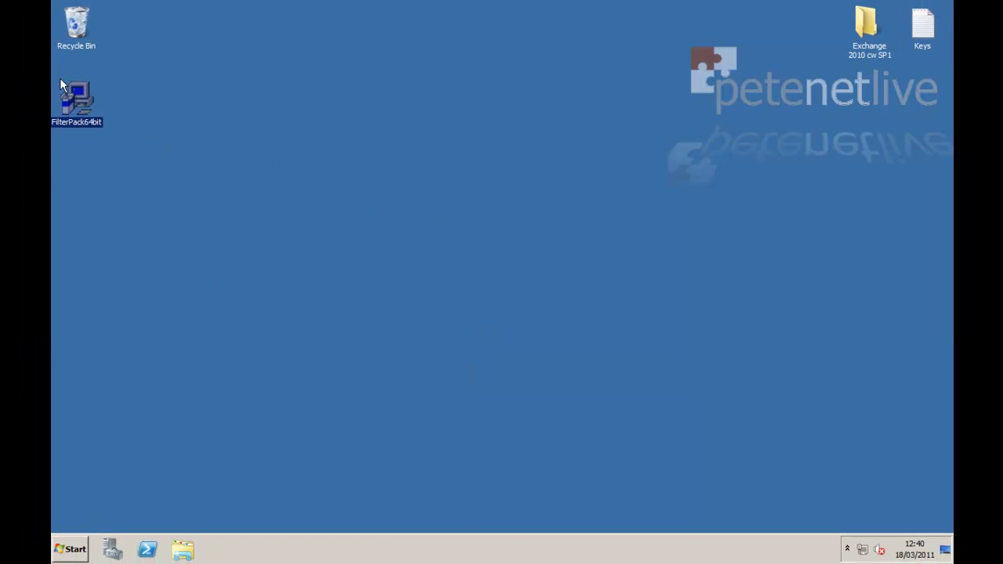
Delete the FilterPack64bit installer from the desktop to the Recycle Bin
{"action": "right_click", "coordinate": [77, 92]}
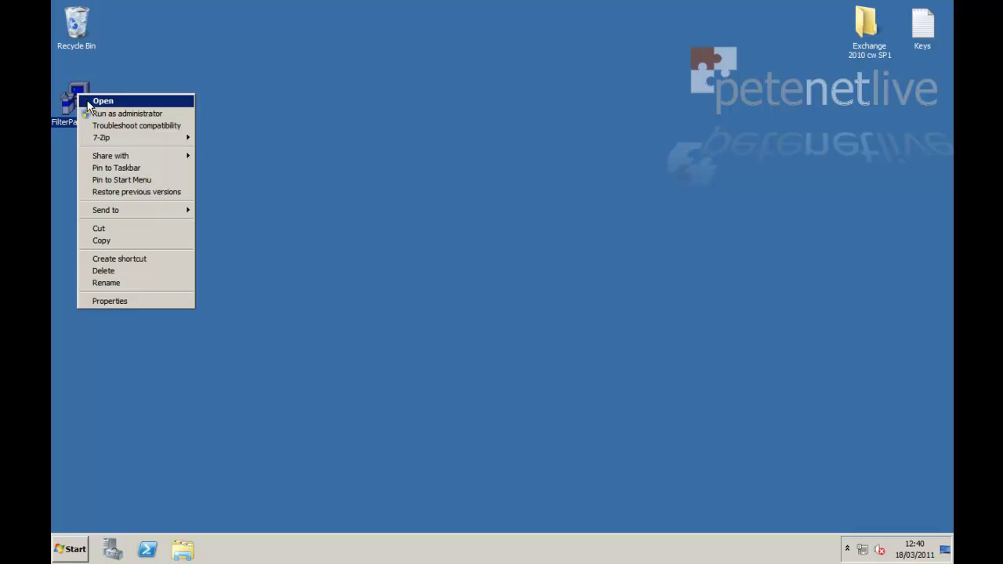
{"action": "left_click", "coordinate": [130, 273]}
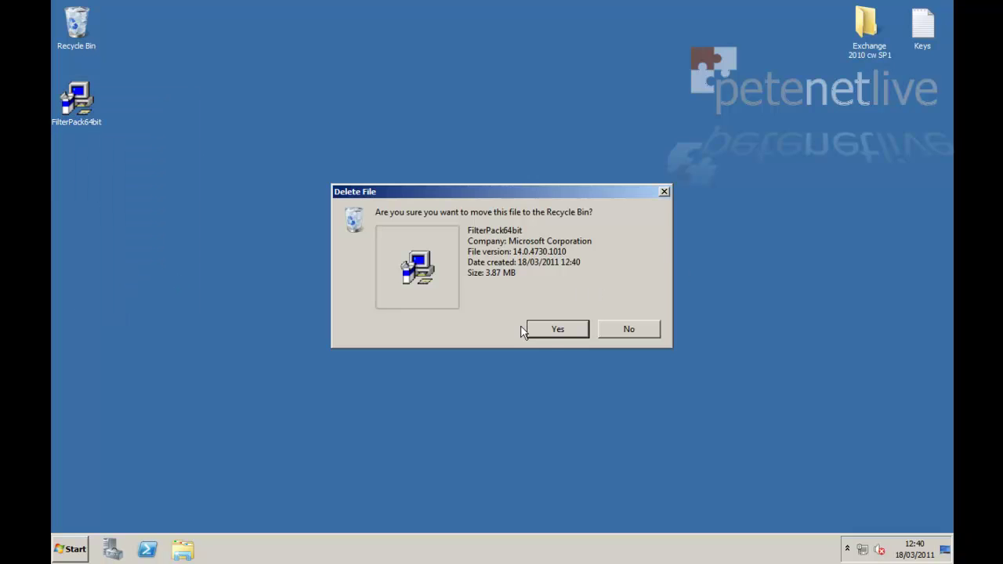
{"action": "left_click", "coordinate": [550, 332]}
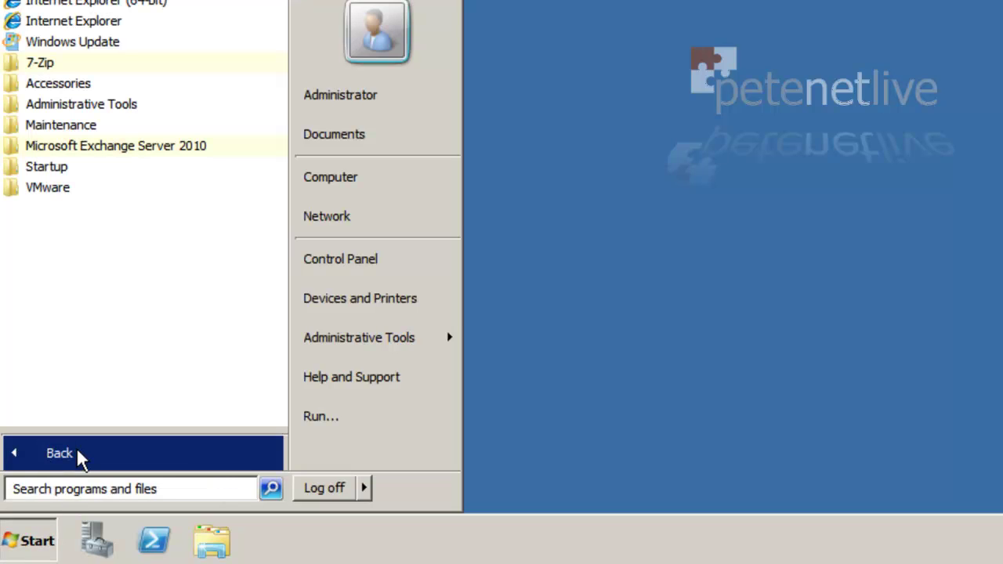
Send a desktop shortcut for Exchange Management Console from the Microsoft Exchange Server 2010 folder
{"action": "left_click", "coordinate": [118, 149]}
{"action": "right_click", "coordinate": [122, 162]}
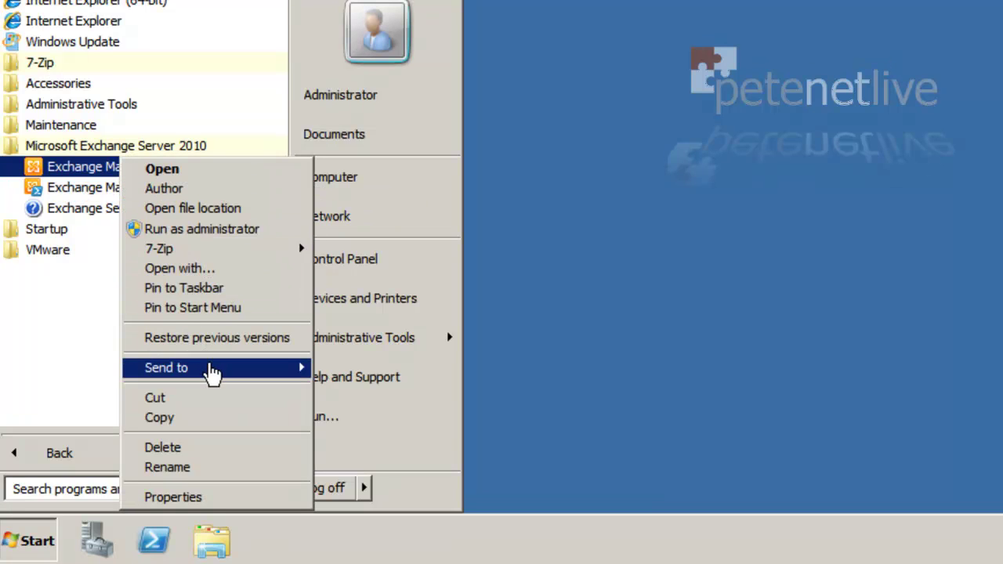
{"action": "mouse_move", "coordinate": [213, 376]}
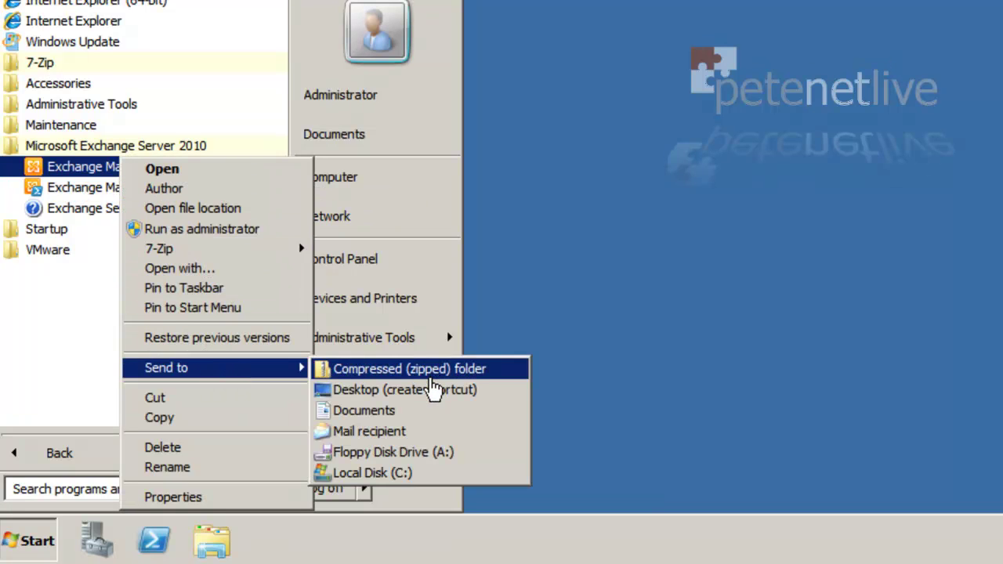
{"action": "left_click", "coordinate": [433, 389]}
{"action": "left_click", "coordinate": [689, 136]}
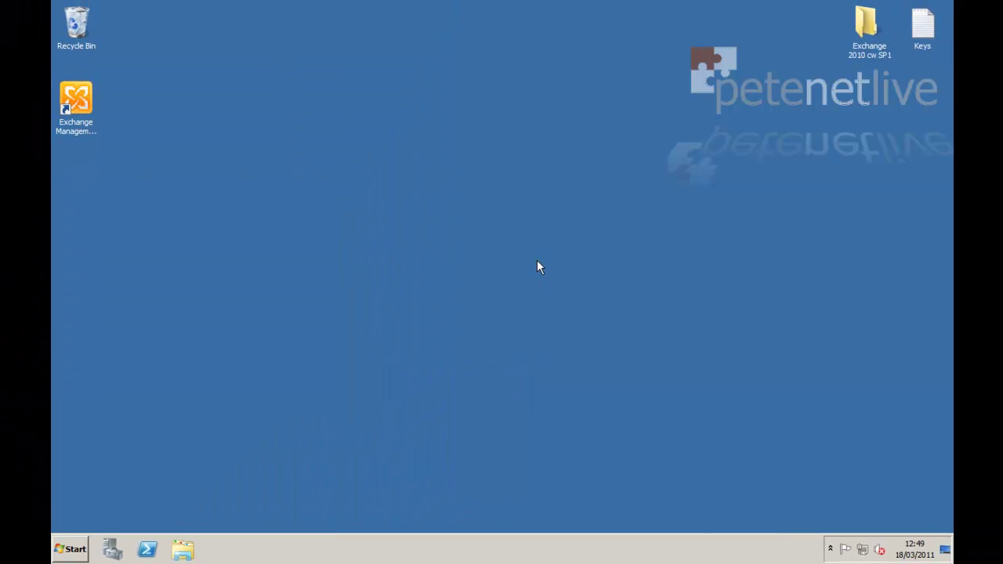
Launch Exchange Management Console maximized, dismiss the licence warning, and view Server Configuration for DC2A
{"action": "double_click", "coordinate": [83, 106]}
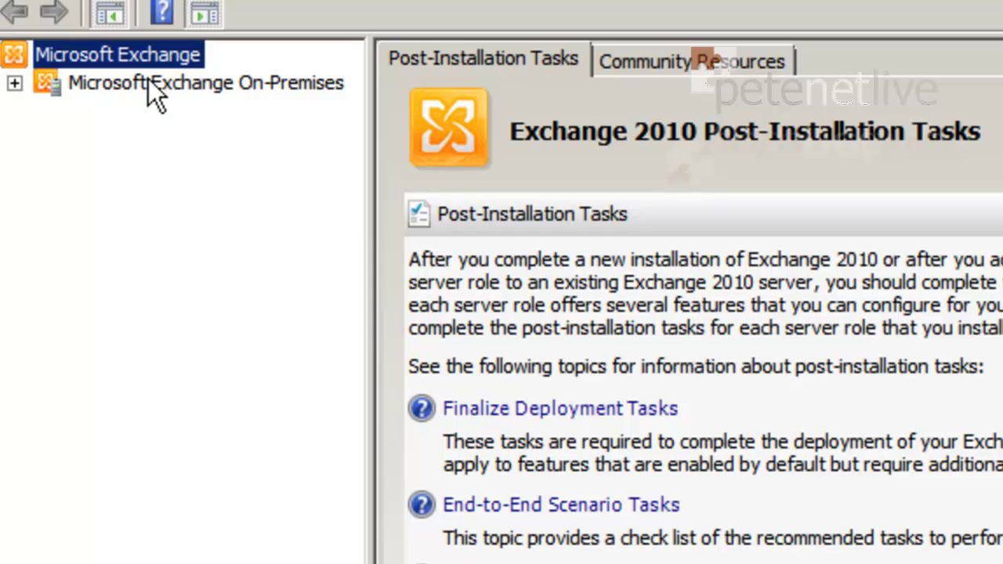
{"action": "left_click", "coordinate": [149, 83]}
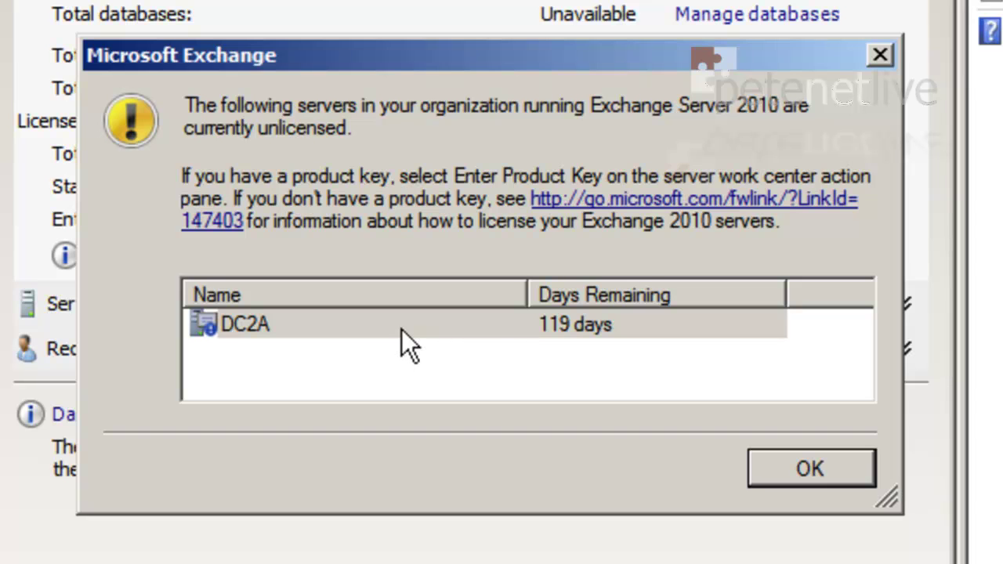
{"action": "left_click", "coordinate": [829, 470]}
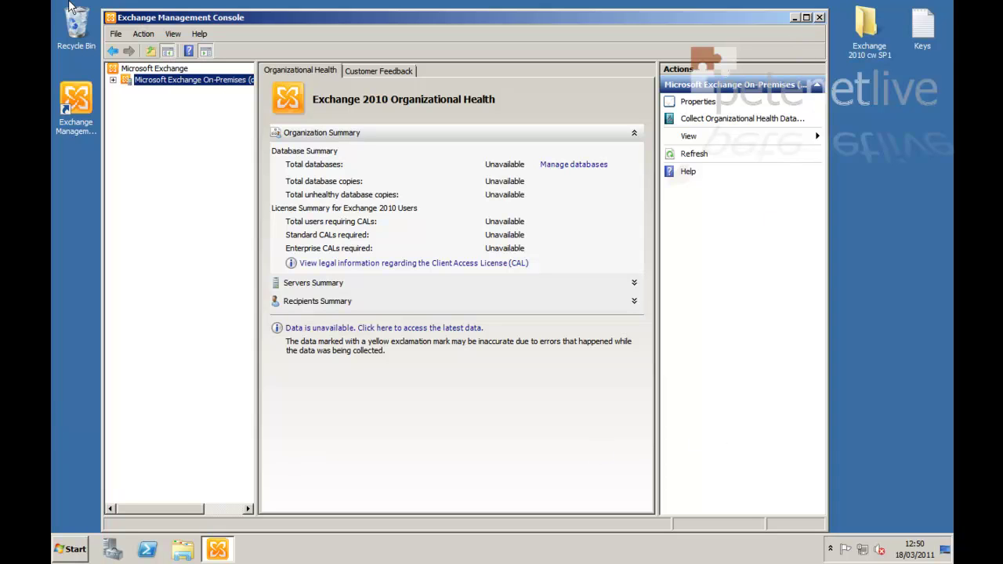
{"action": "left_click", "coordinate": [806, 18]}
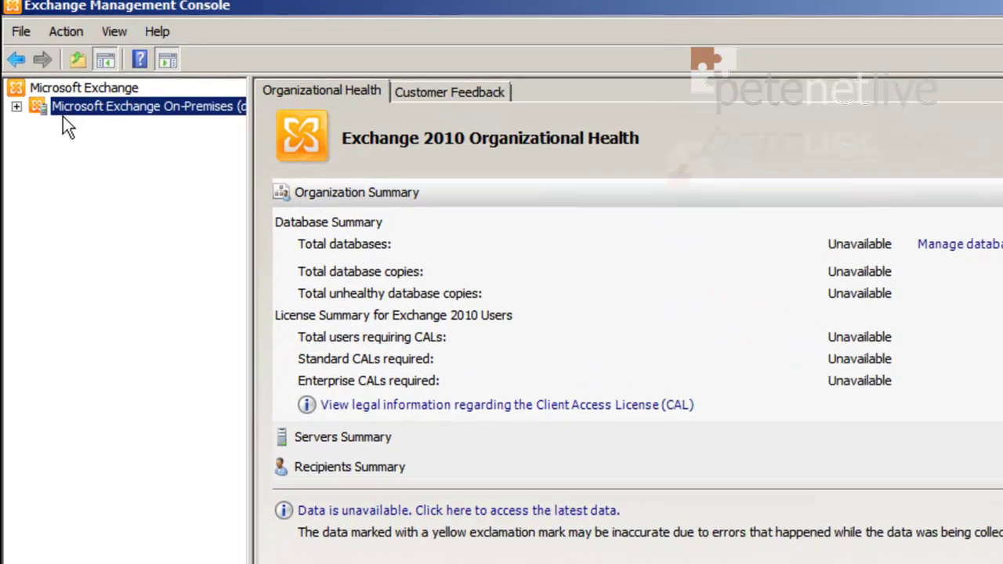
{"action": "left_click", "coordinate": [16, 106]}
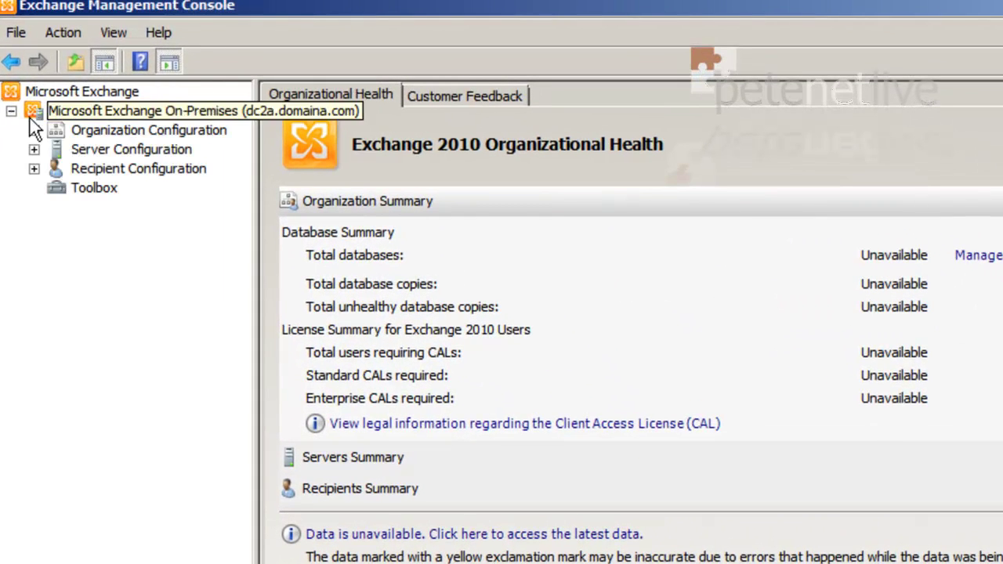
{"action": "left_click", "coordinate": [95, 154]}
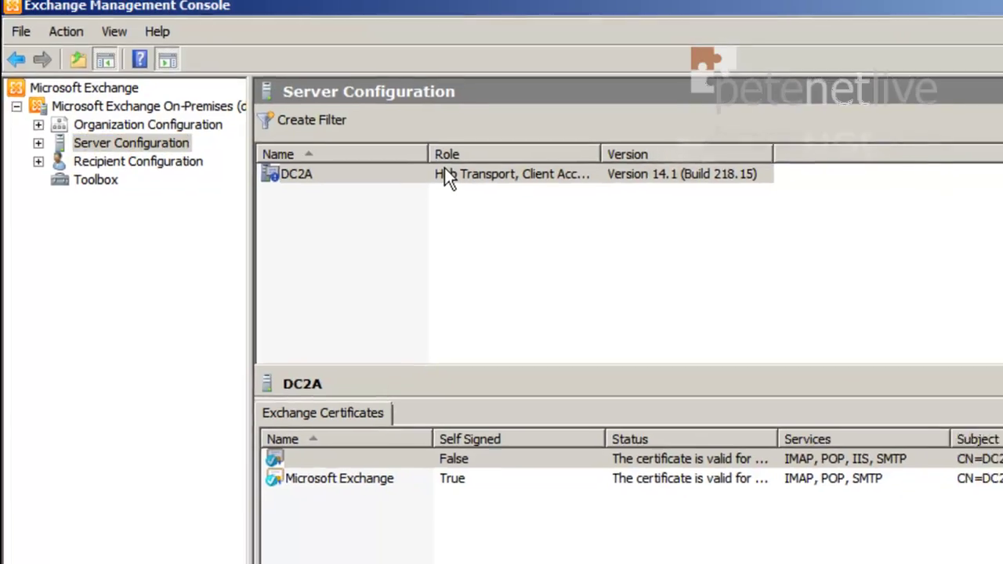
Paste the product key for DC2A into Enter Product Key, validate it, and finish
{"action": "left_click", "coordinate": [461, 181]}
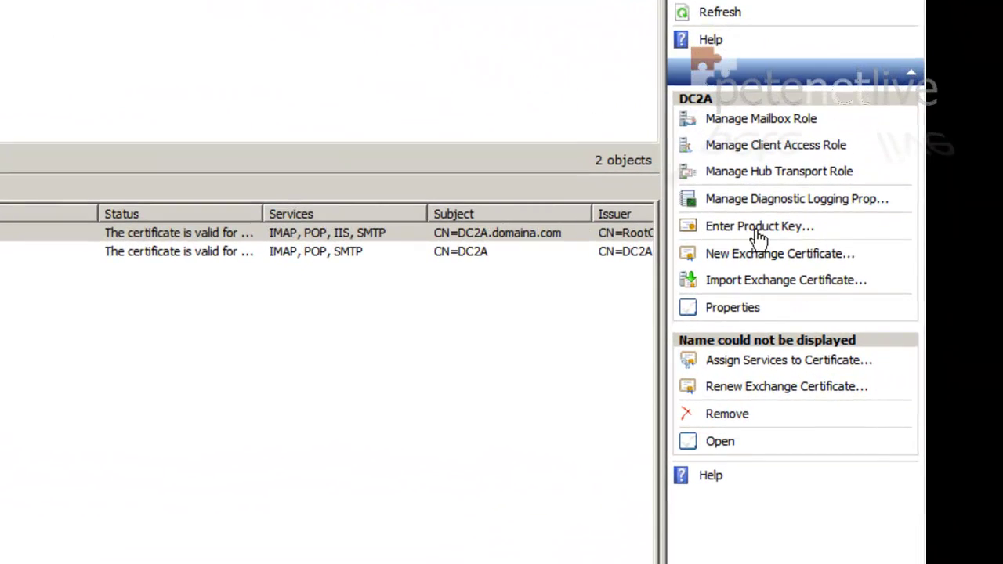
{"action": "left_click", "coordinate": [757, 229]}
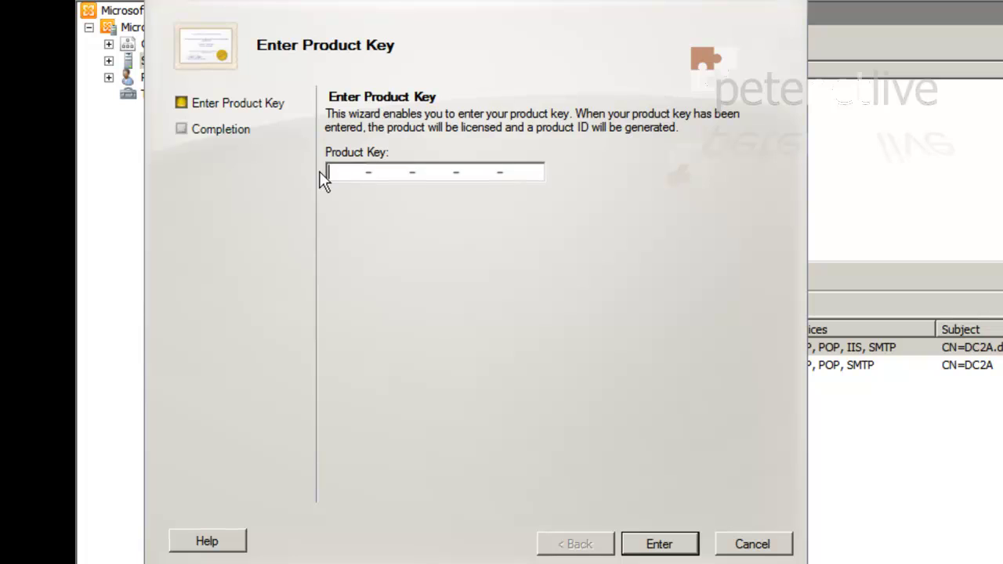
{"action": "right_click", "coordinate": [342, 168]}
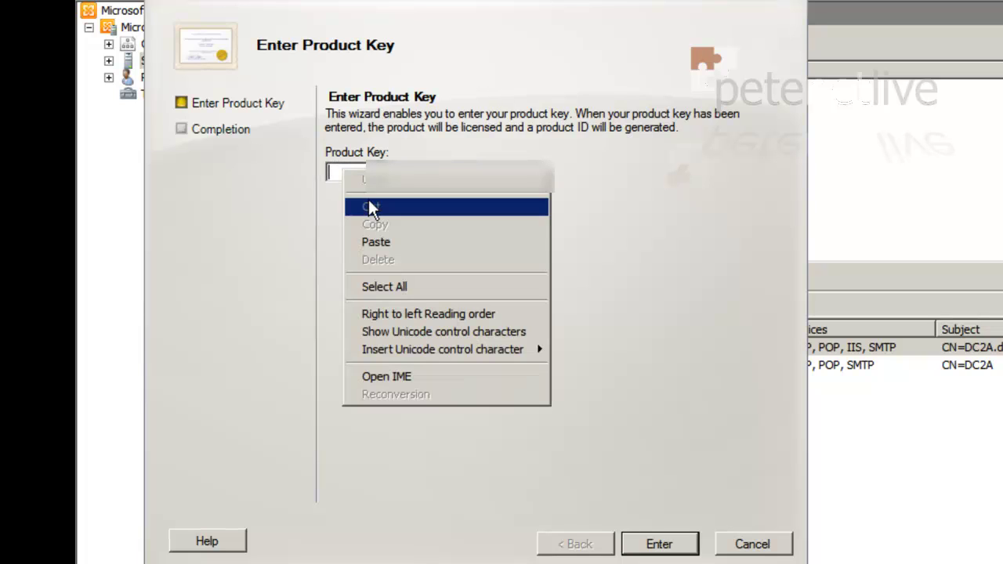
{"action": "left_click", "coordinate": [381, 243]}
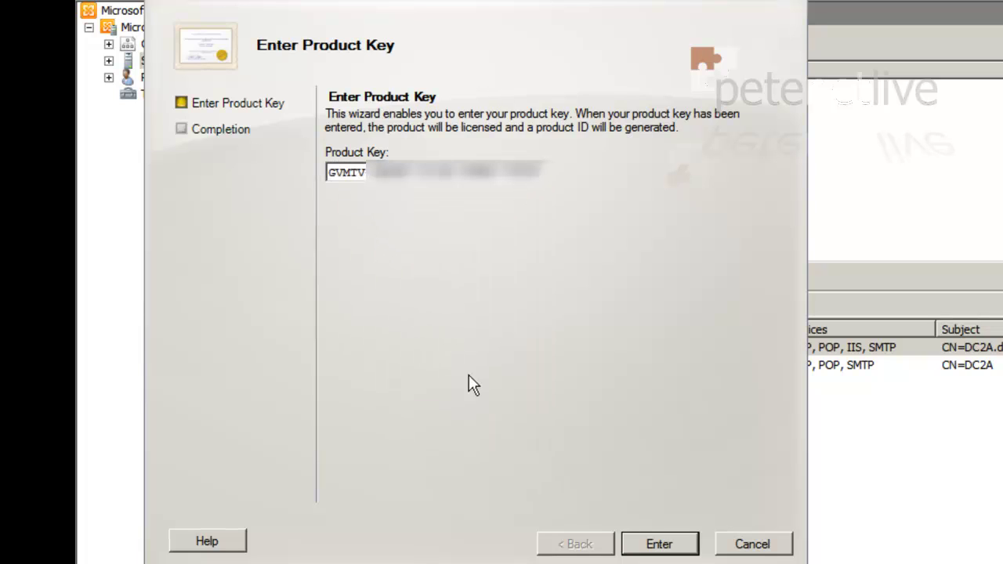
{"action": "left_click", "coordinate": [660, 546]}
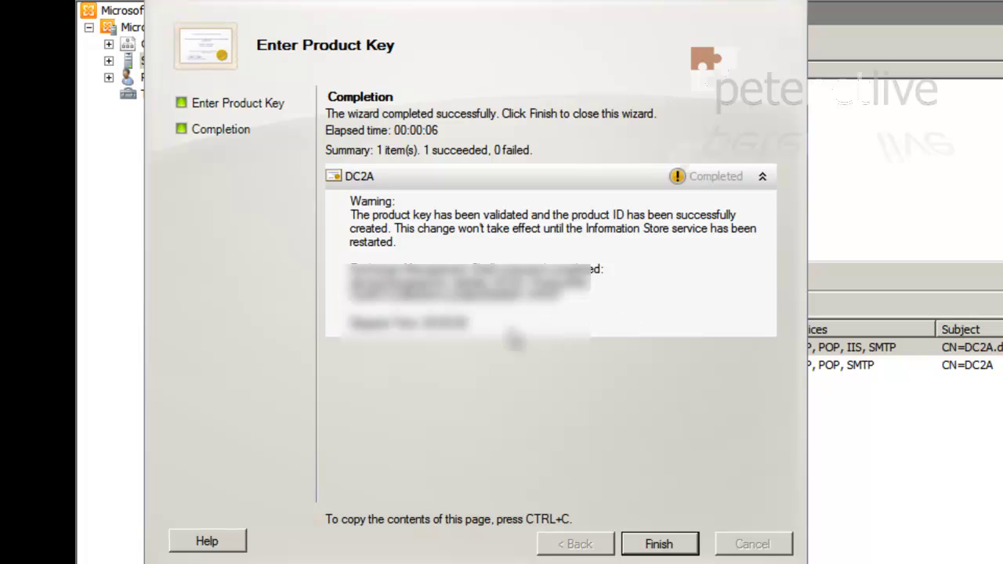
{"action": "left_click", "coordinate": [659, 544]}
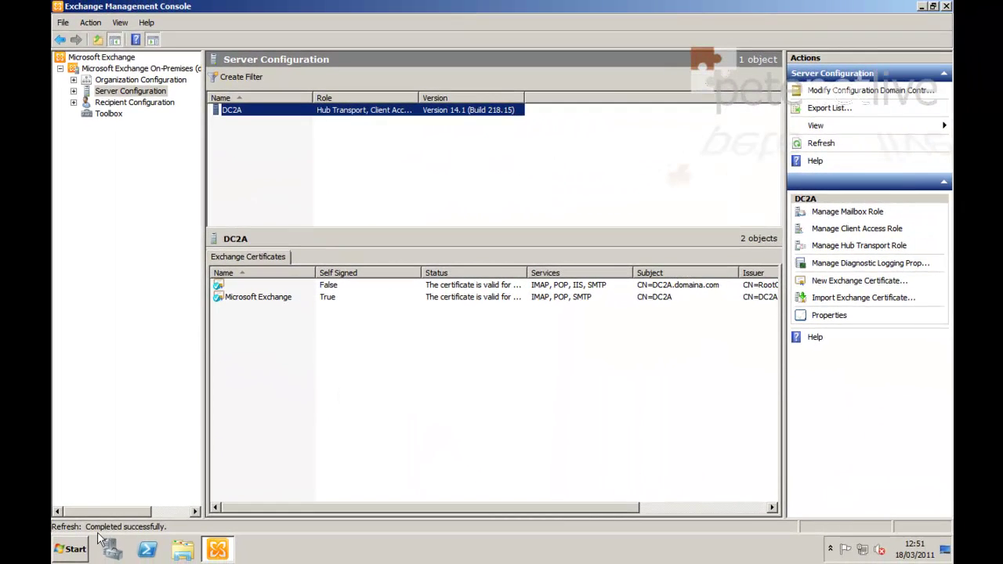
Launch the Services console with services.msc from the Run box
{"action": "left_click", "coordinate": [74, 546]}
{"action": "key", "text": "super+r"}
{"action": "type", "text": "services.msc"}
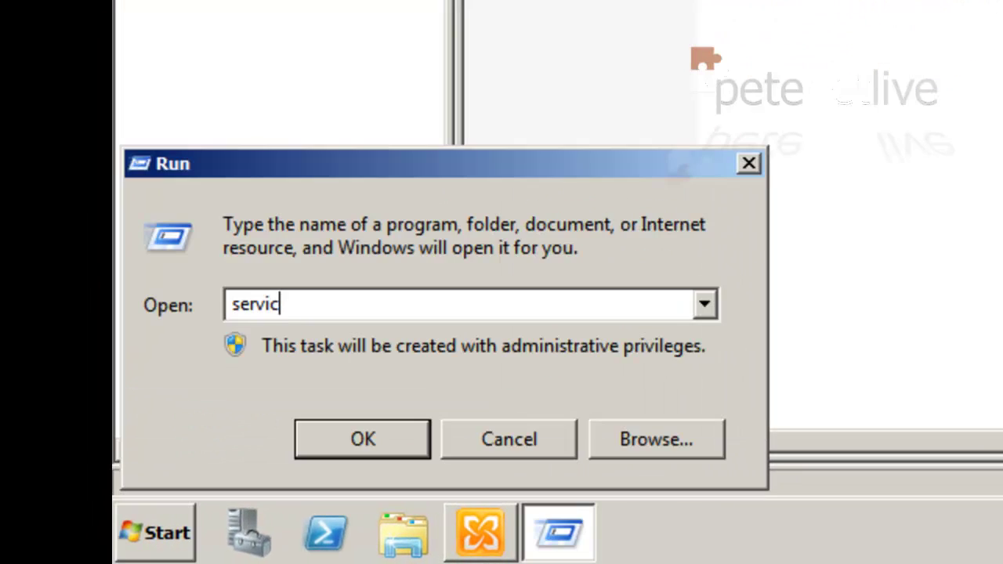
{"action": "key", "text": "Return"}
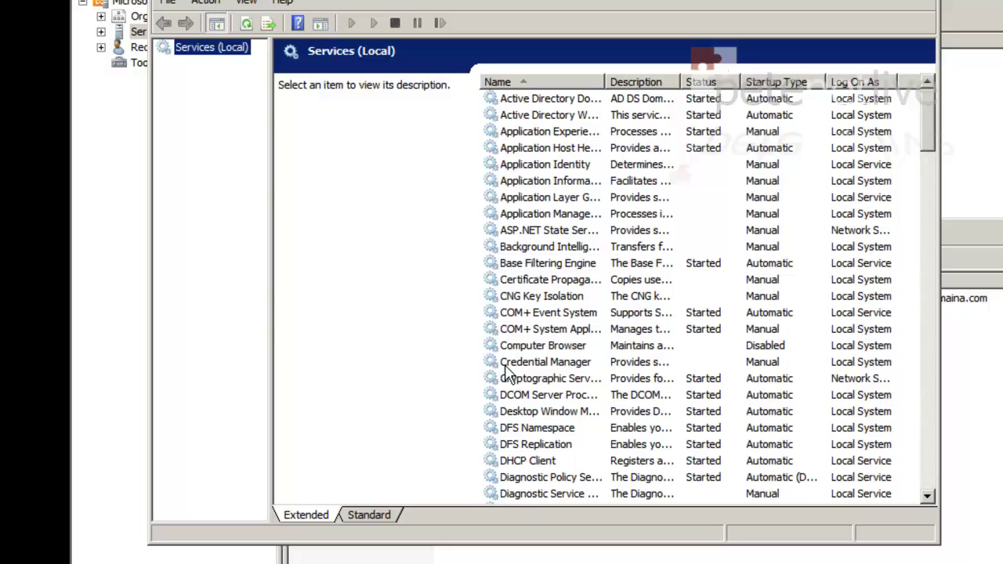
Restart the Microsoft Exchange Information Store service
{"action": "left_click", "coordinate": [503, 365]}
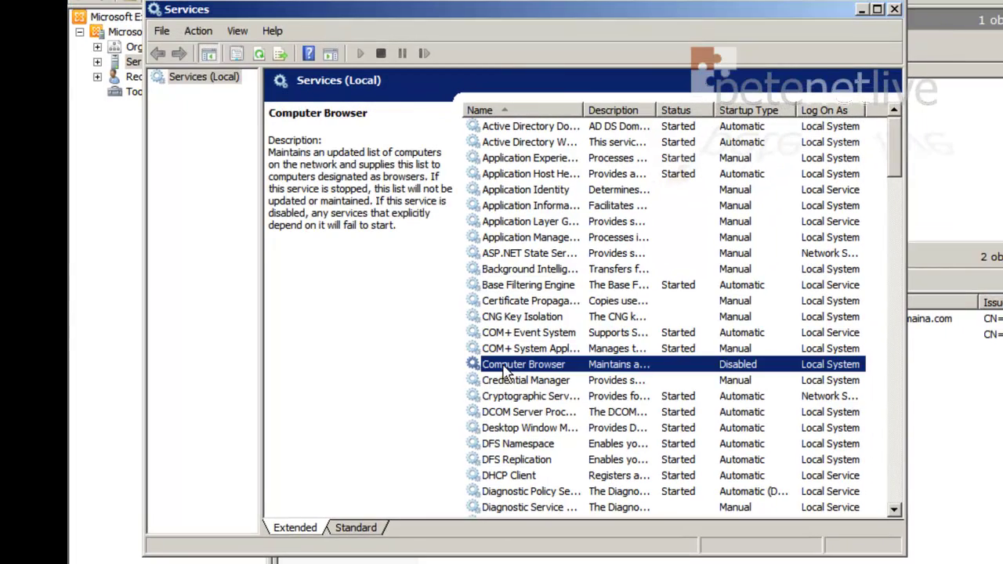
{"action": "key", "text": "e"}
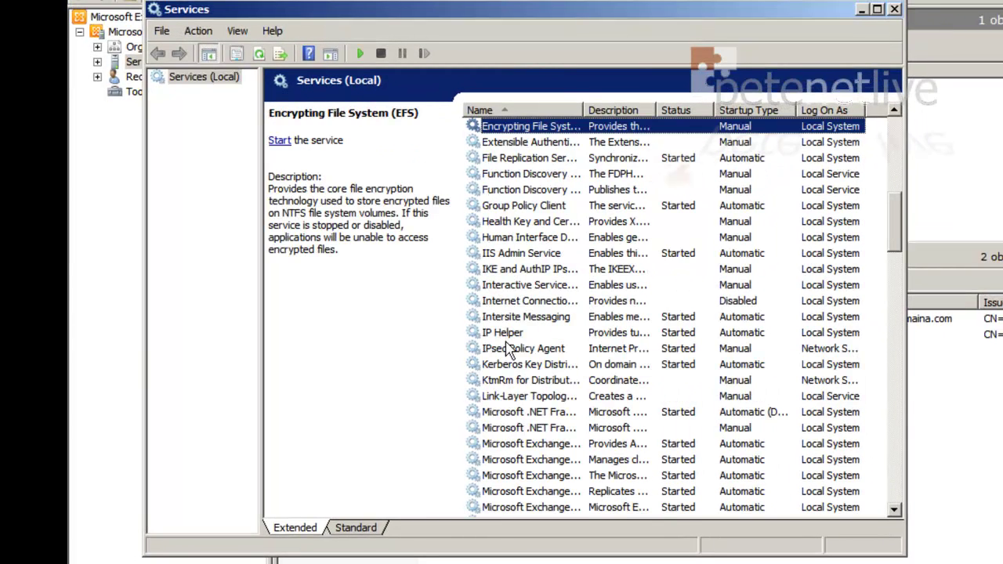
{"action": "scroll", "coordinate": [514, 357], "scroll_direction": "down", "scroll_amount": 2}
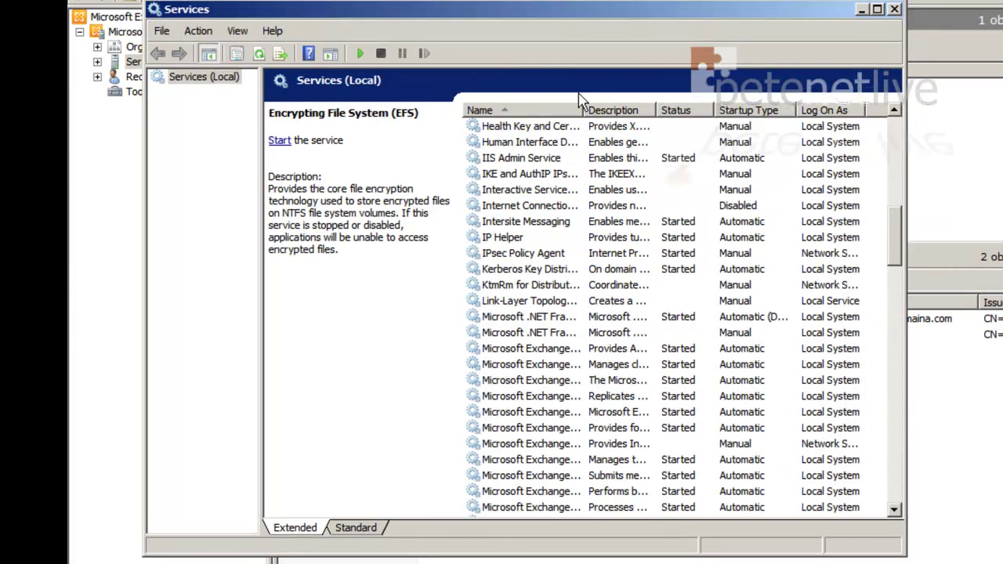
{"action": "left_click_drag", "start_coordinate": [582, 107], "coordinate": [672, 106]}
{"action": "scroll", "coordinate": [639, 356], "scroll_direction": "down", "scroll_amount": 1}
{"action": "scroll", "coordinate": [639, 356], "scroll_direction": "down", "scroll_amount": 1}
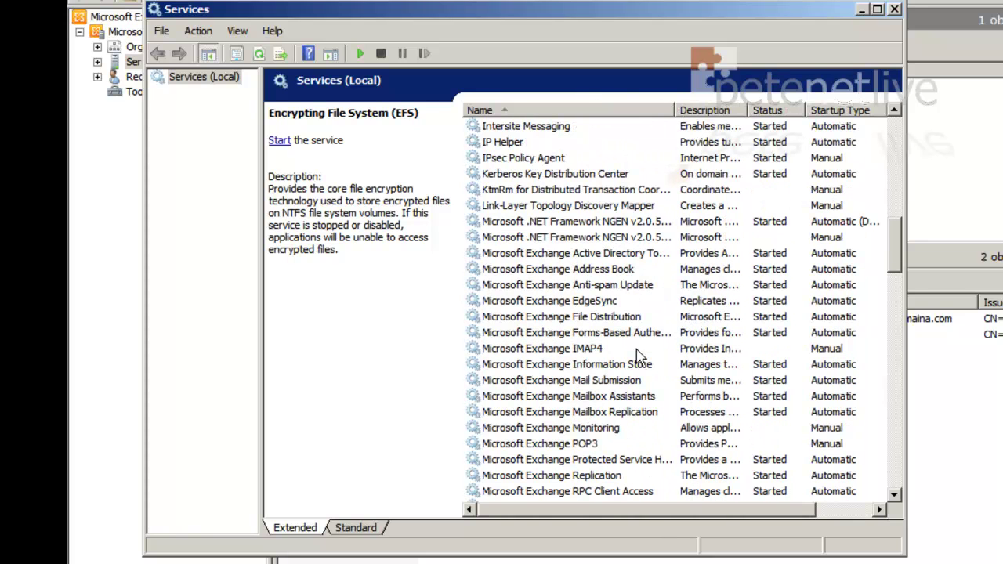
{"action": "left_click", "coordinate": [607, 366]}
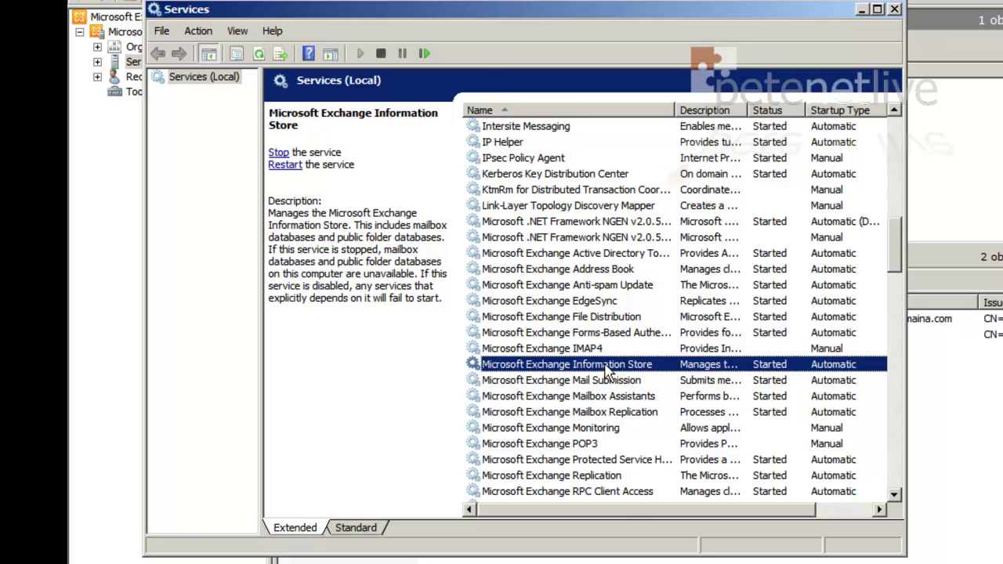
{"action": "right_click", "coordinate": [606, 367]}
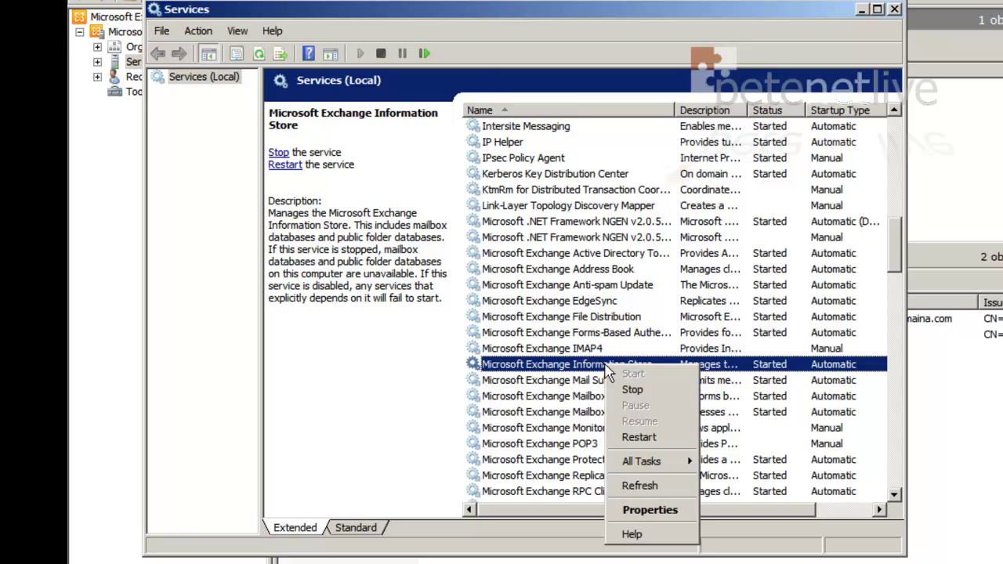
{"action": "left_click", "coordinate": [639, 439]}
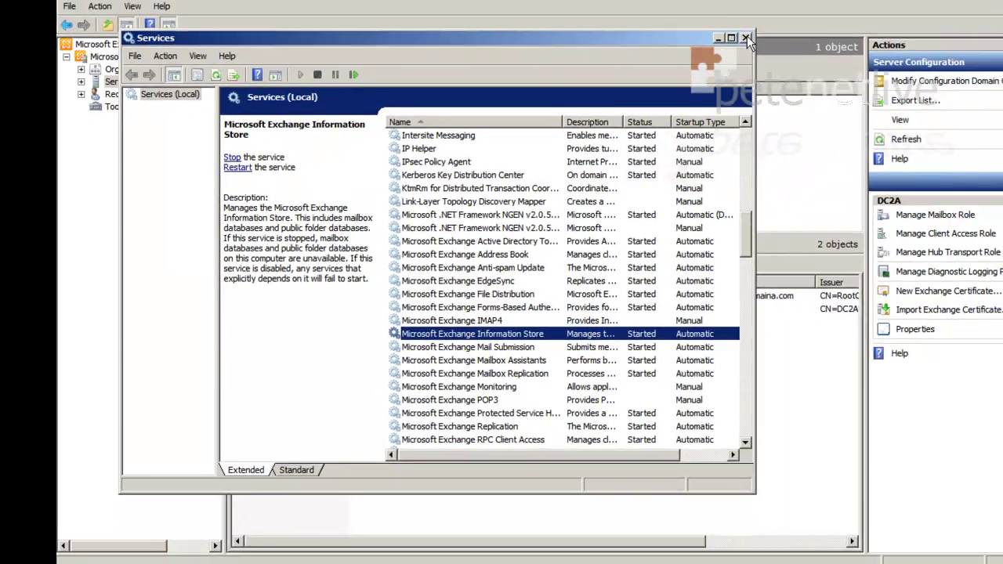
Close Services, review the Discovery Search Mailbox and Administrator mailboxes, and bring up Start
{"action": "left_click", "coordinate": [745, 37]}
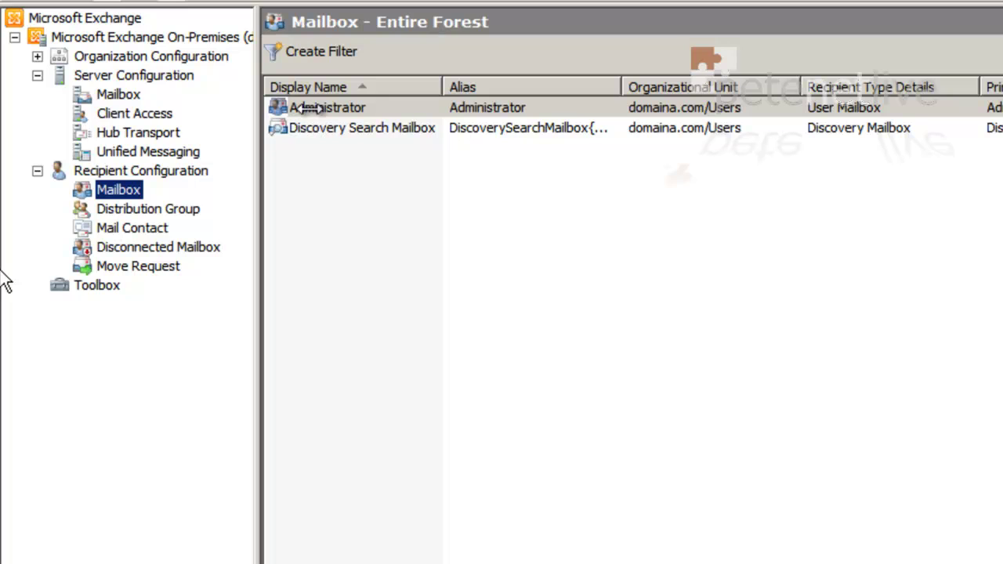
{"action": "left_click", "coordinate": [369, 130]}
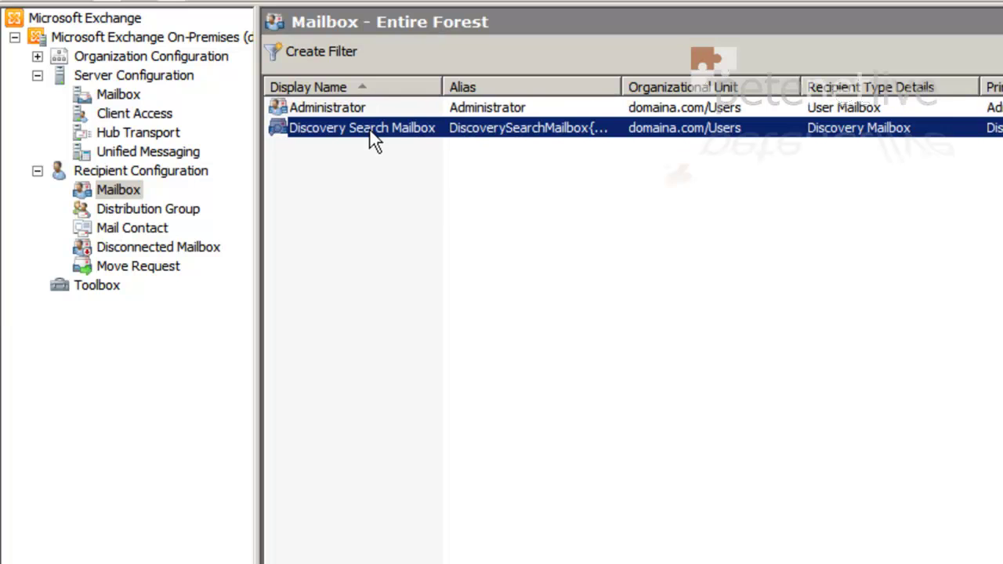
{"action": "left_click", "coordinate": [369, 111]}
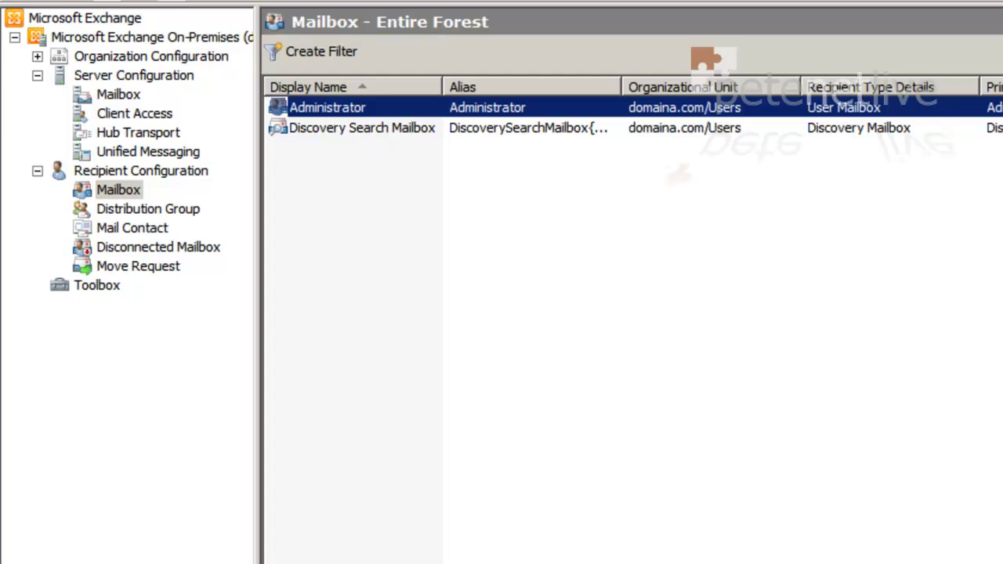
{"action": "key", "text": "super"}
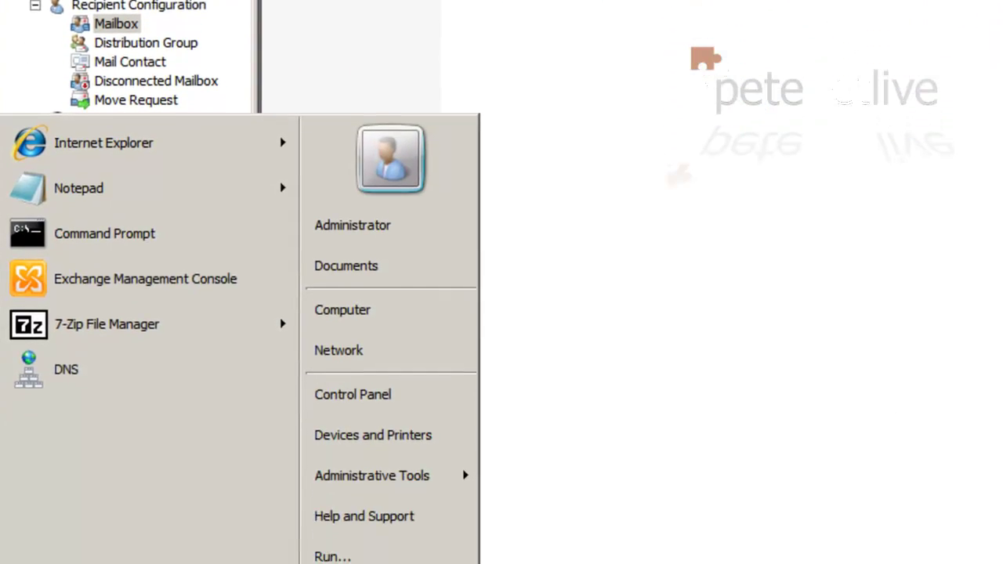
{"action": "left_click", "coordinate": [116, 55]}
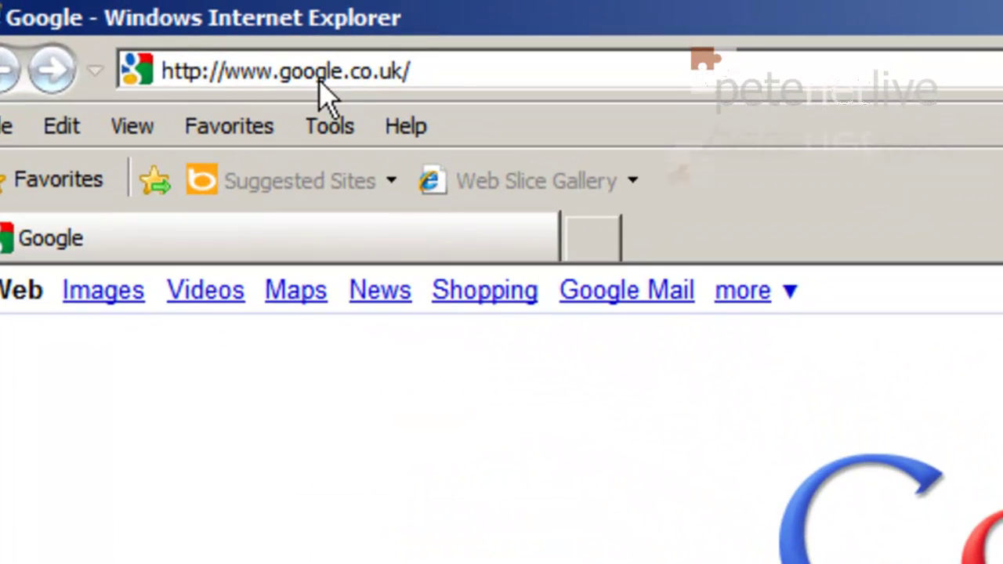
{"action": "left_click", "coordinate": [322, 82]}
{"action": "type", "text": "https://"}
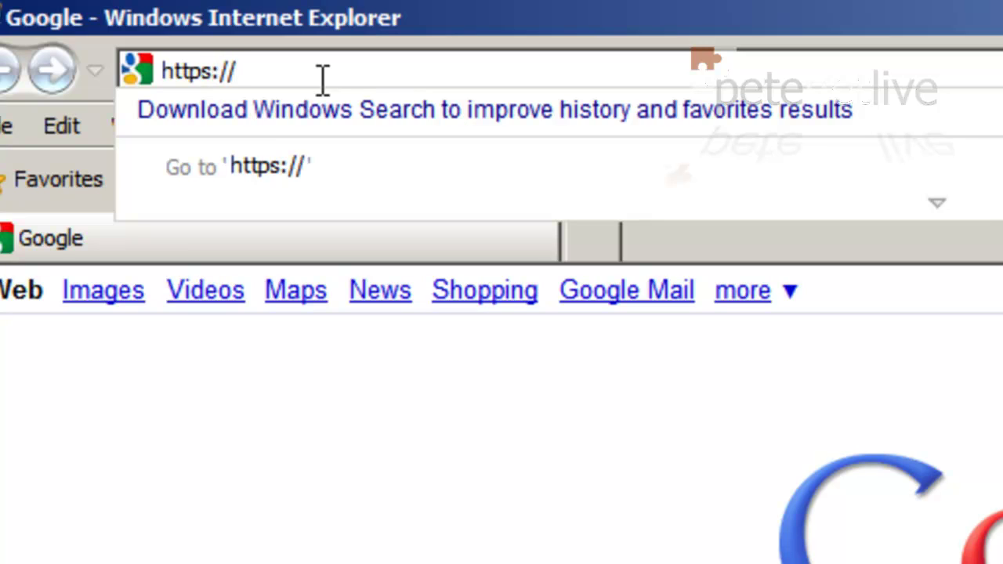
{"action": "type", "text": "localhost/"}
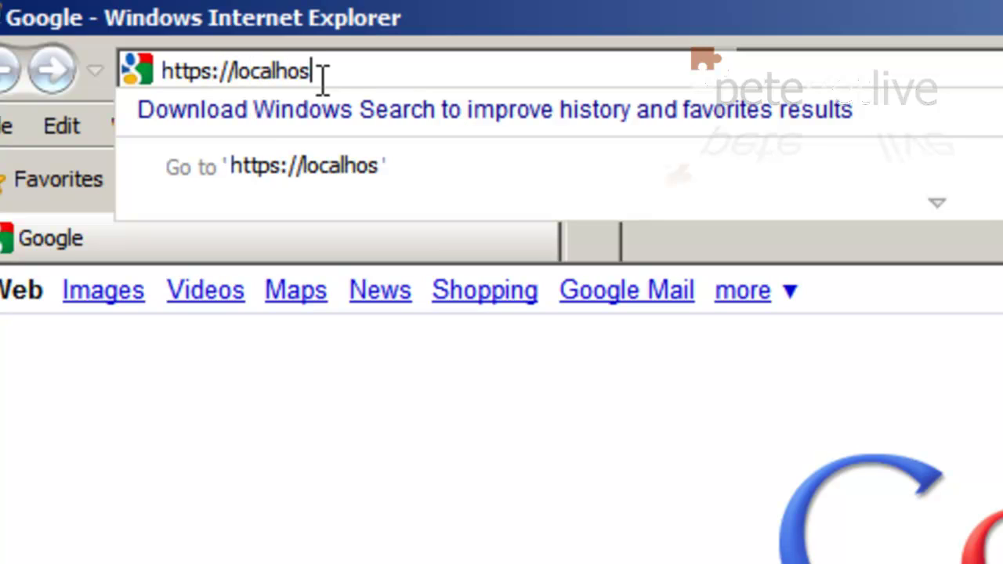
{"action": "type", "text": "owa"}
{"action": "key", "text": "Return"}
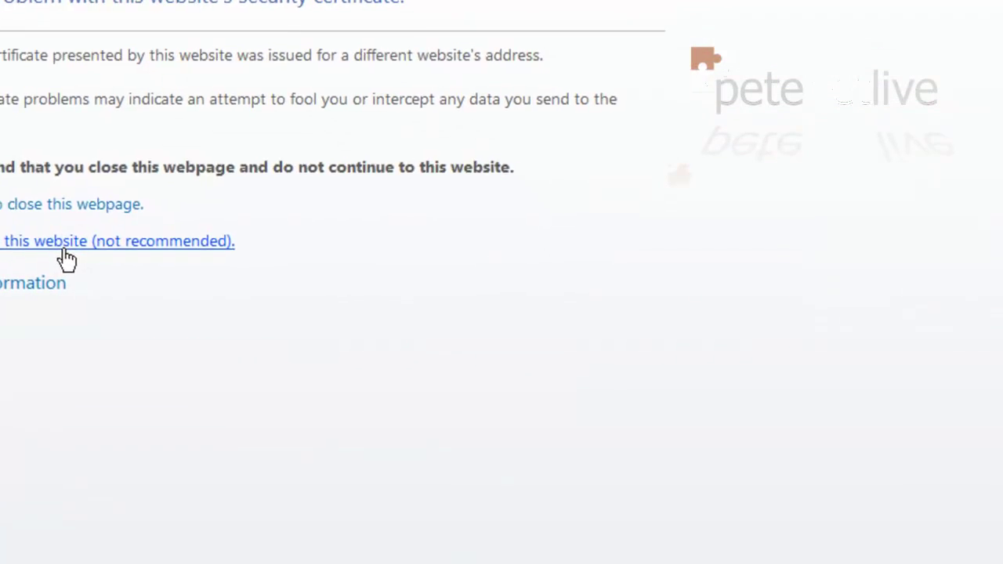
{"action": "left_click", "coordinate": [270, 497]}
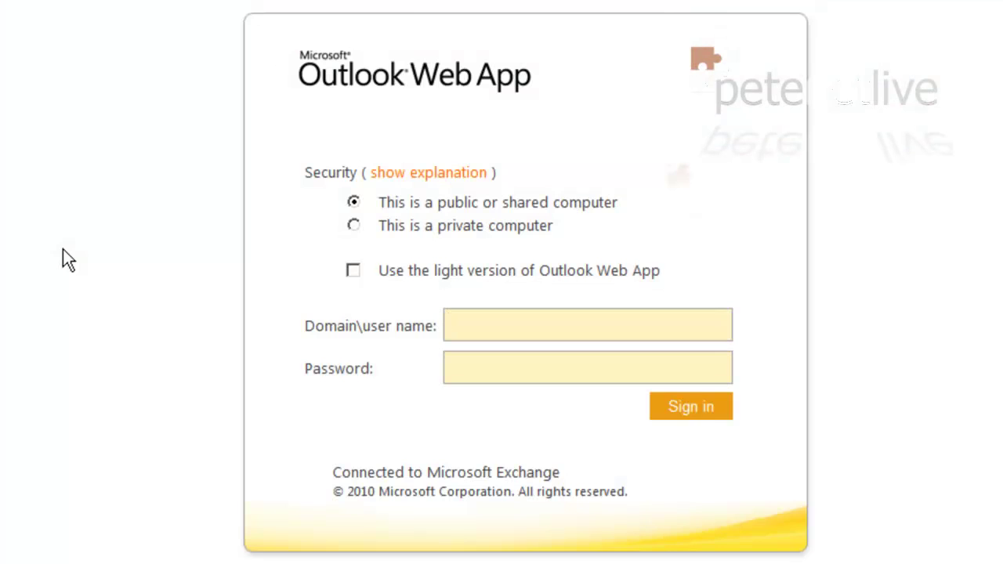
Sign in to Outlook Web App as administrator with the account password and accept language settings
{"action": "type", "text": "administrat"}
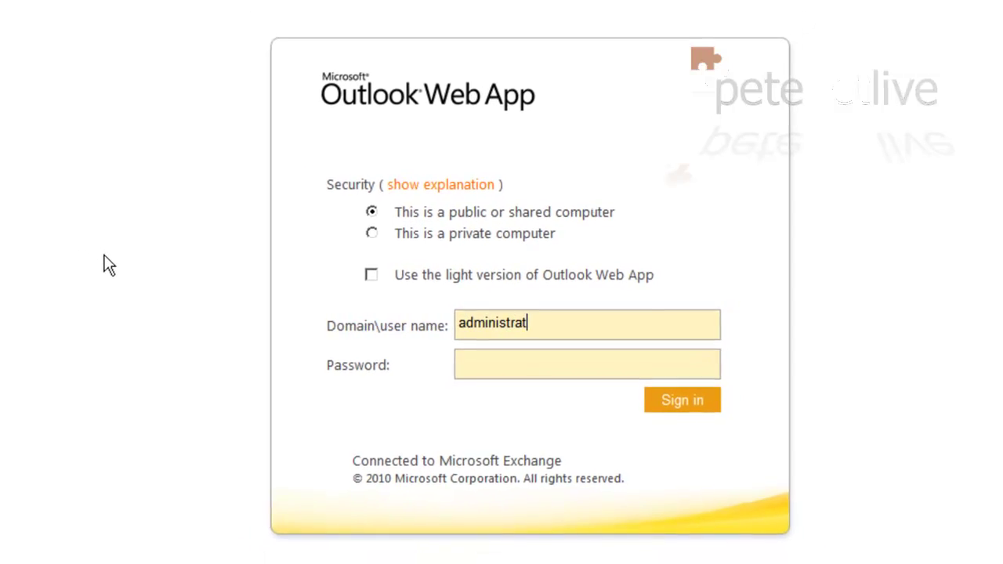
{"action": "type", "text": "or"}
{"action": "key", "text": "Tab"}
{"action": "type", "text": "Password1"}
{"action": "key", "text": "Return"}
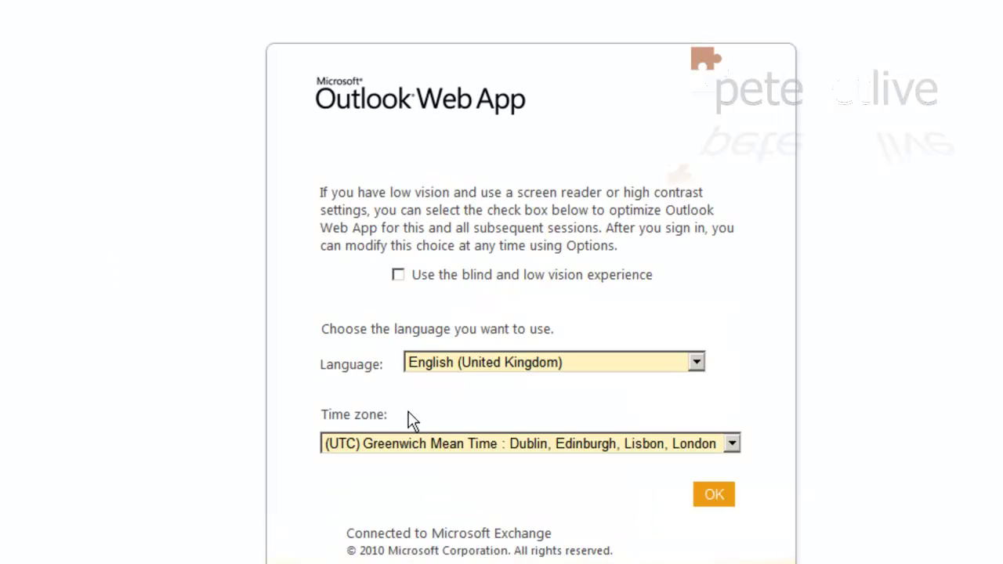
{"action": "left_click", "coordinate": [713, 491]}
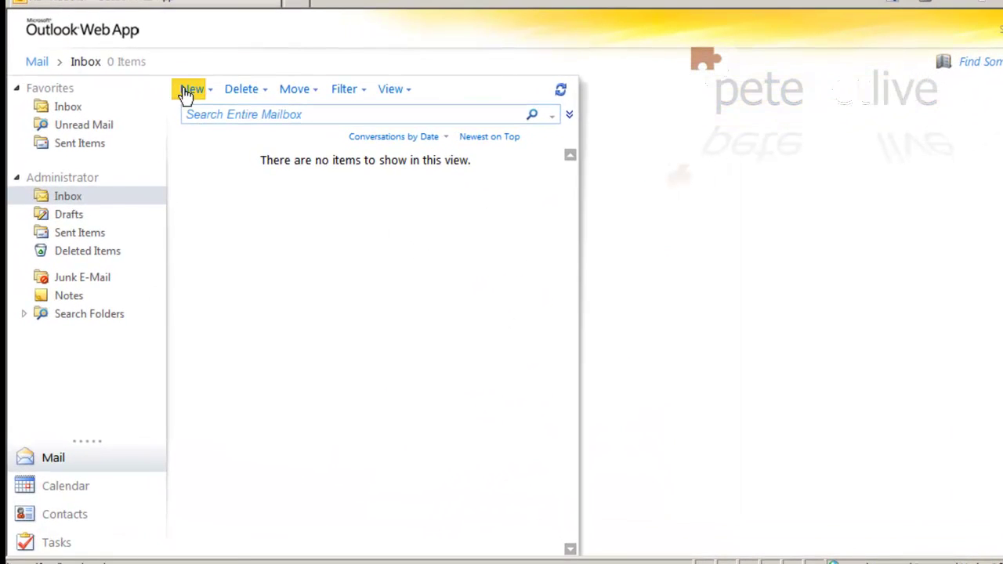
Send a 'Test' message to Administrator and open it from the Inbox
{"action": "left_click", "coordinate": [188, 95]}
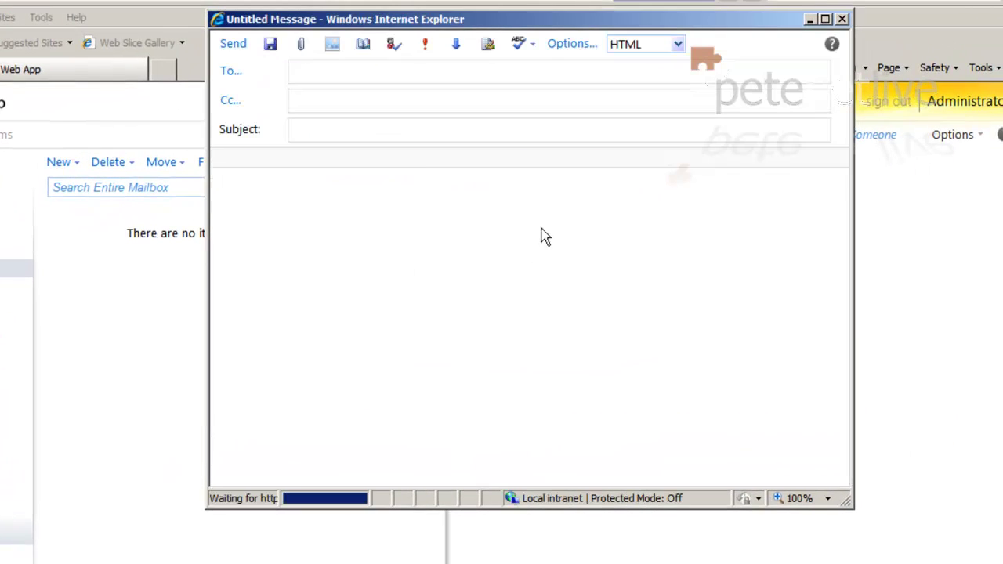
{"action": "left_click", "coordinate": [235, 74]}
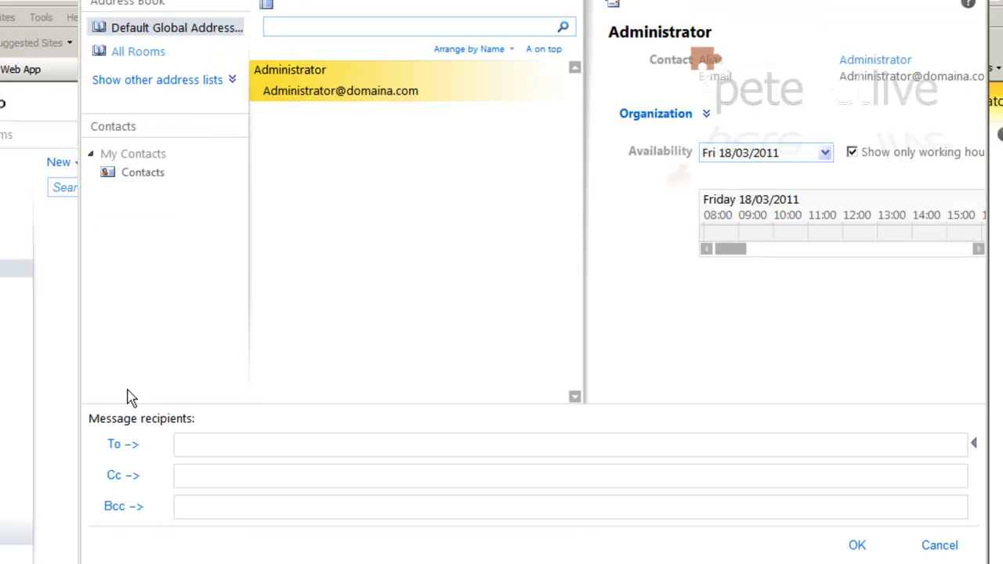
{"action": "left_click", "coordinate": [134, 448]}
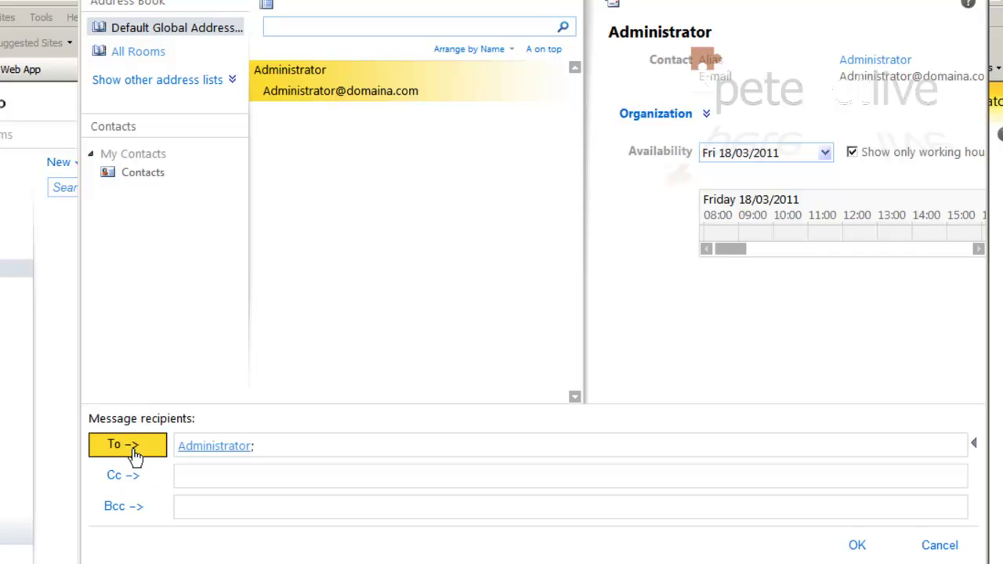
{"action": "left_click", "coordinate": [849, 546]}
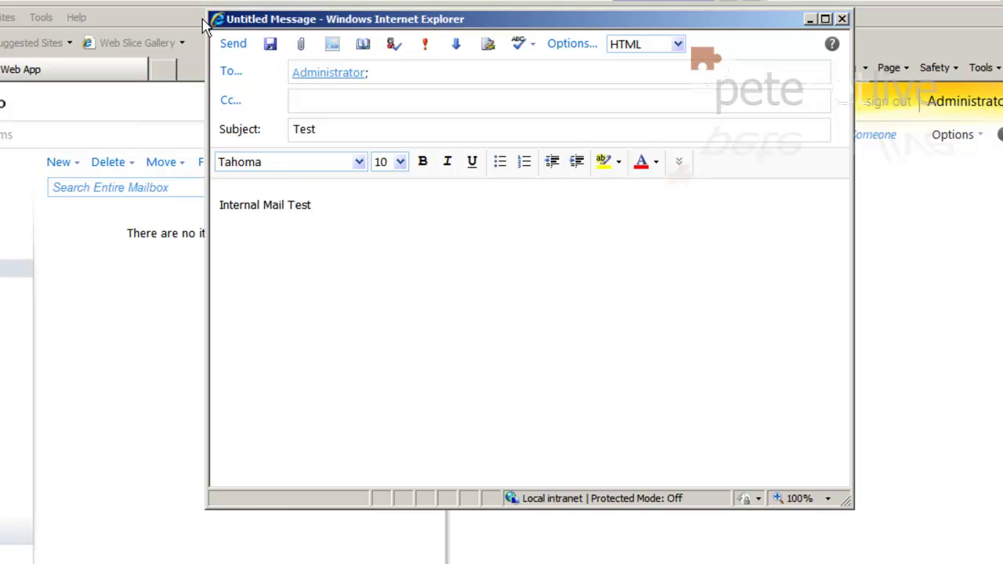
{"action": "left_click", "coordinate": [233, 44]}
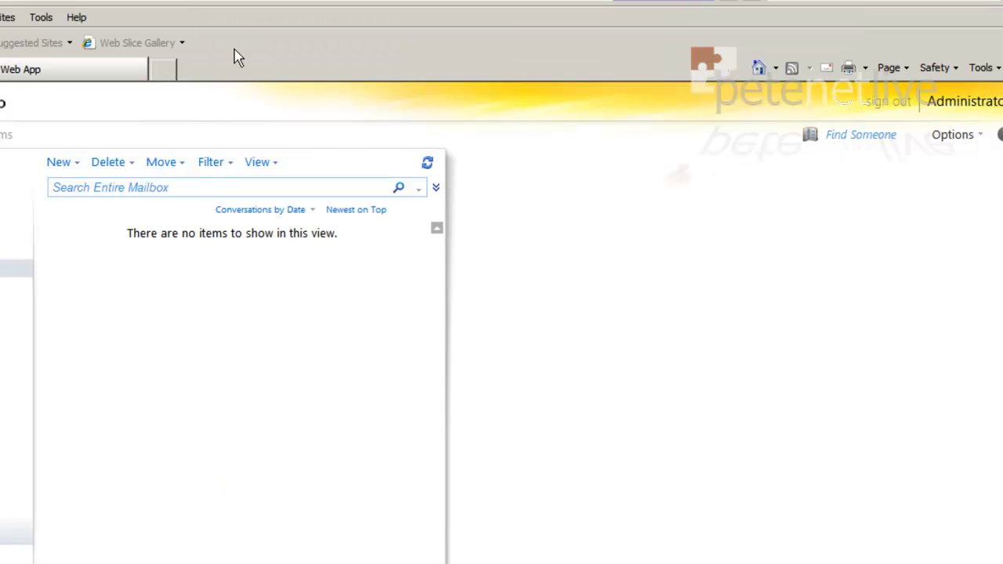
{"action": "left_click", "coordinate": [427, 167]}
{"action": "left_click", "coordinate": [427, 167]}
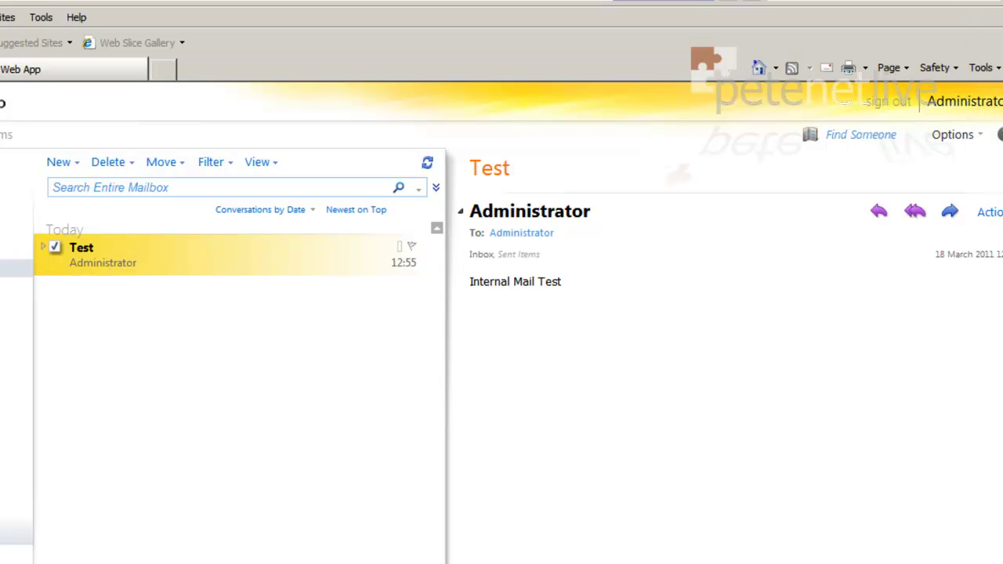
Tick Anonymous users in the Default DC2A receive connector's Permission Groups and save
{"action": "left_click", "coordinate": [921, 6]}
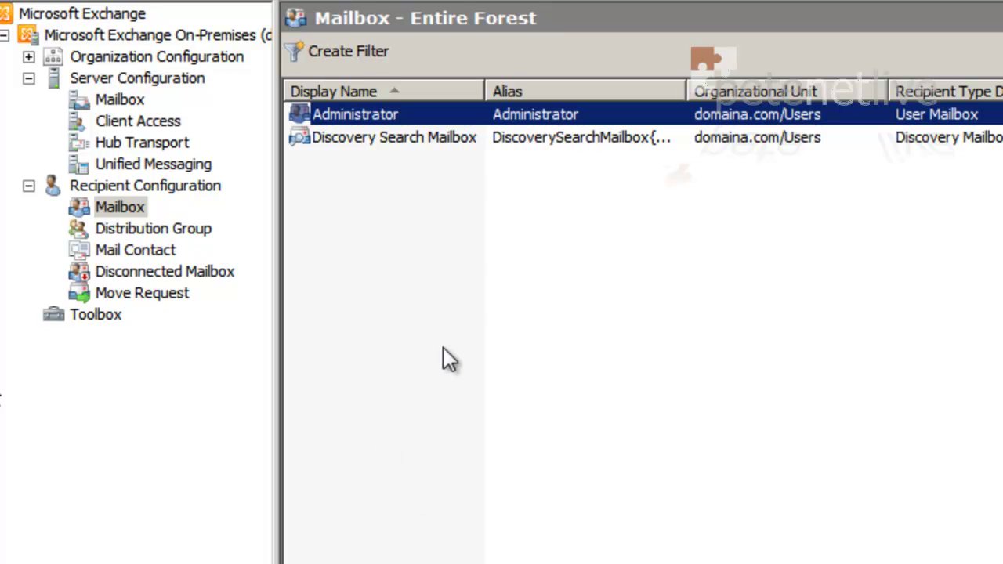
{"action": "left_click", "coordinate": [128, 142]}
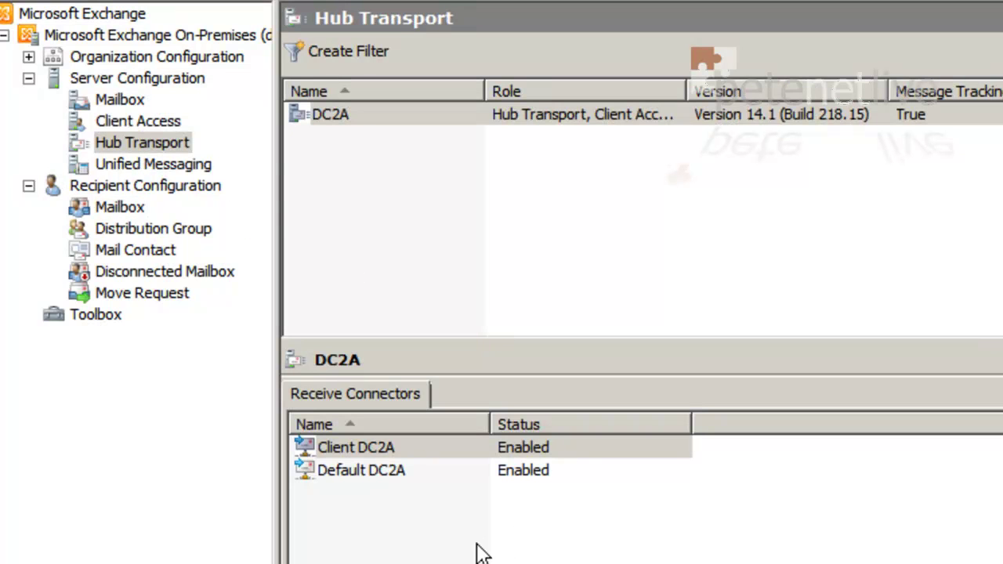
{"action": "left_click", "coordinate": [357, 479]}
{"action": "right_click", "coordinate": [358, 486]}
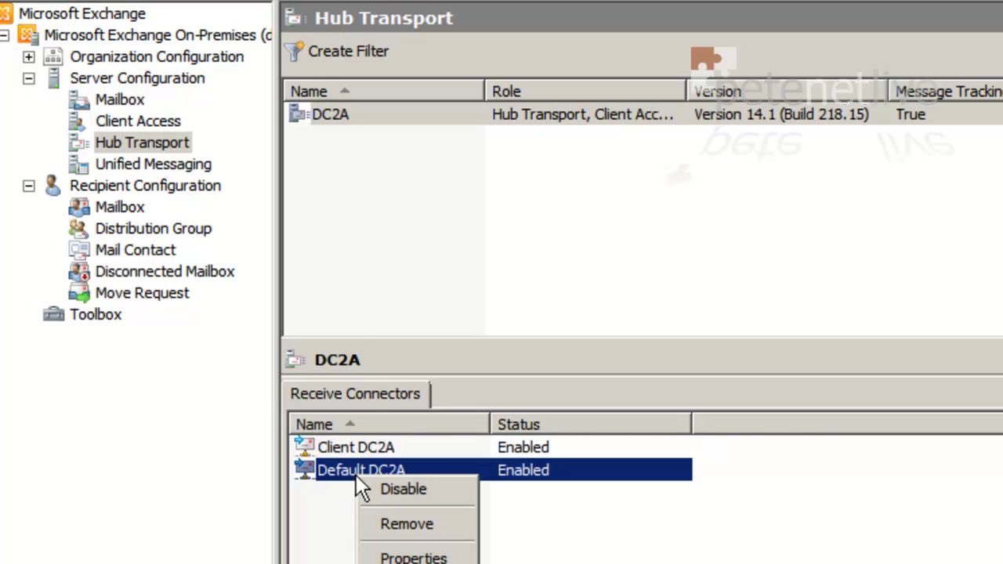
{"action": "left_click", "coordinate": [413, 557]}
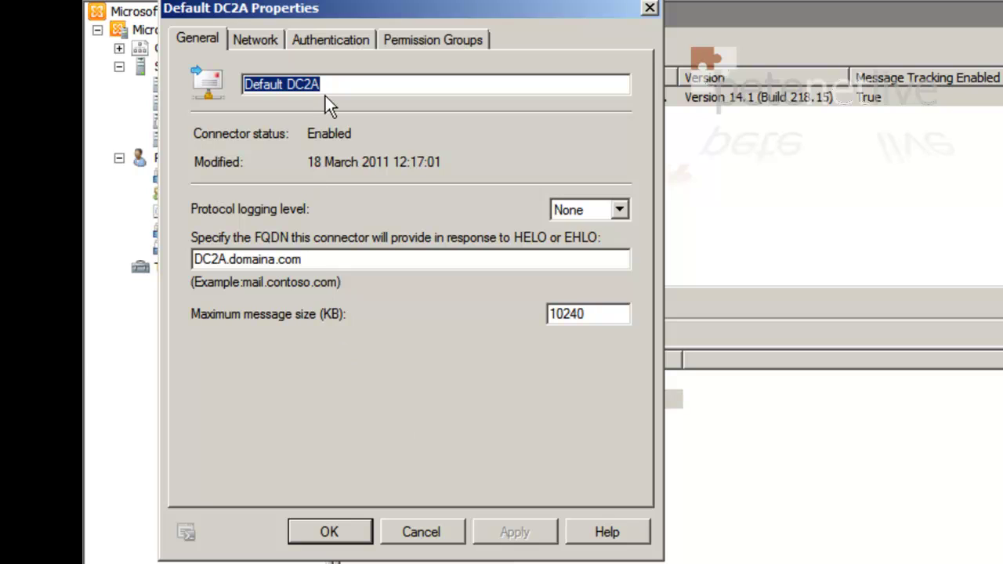
{"action": "left_click", "coordinate": [422, 40]}
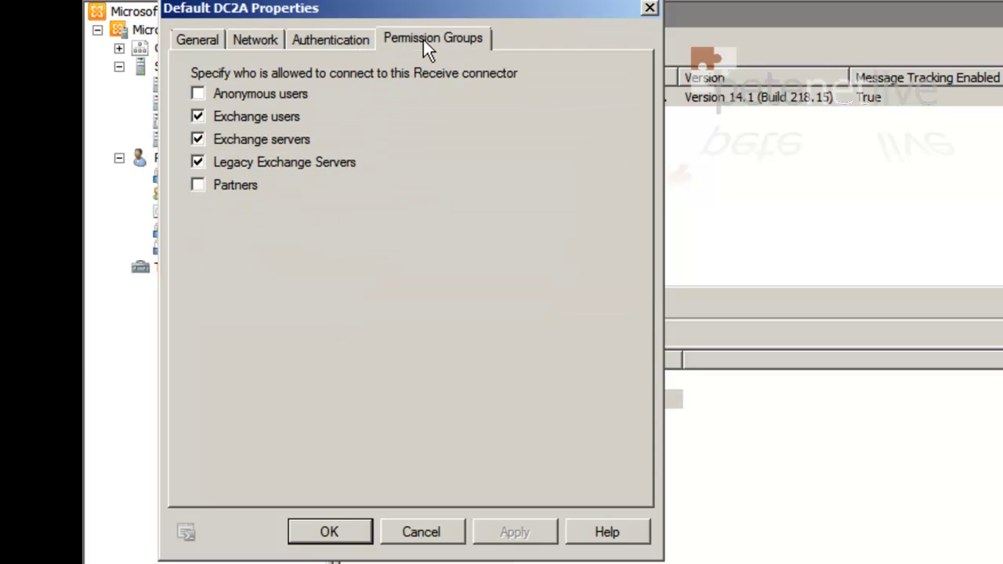
{"action": "left_click", "coordinate": [197, 94]}
{"action": "left_click", "coordinate": [515, 538]}
{"action": "left_click", "coordinate": [326, 532]}
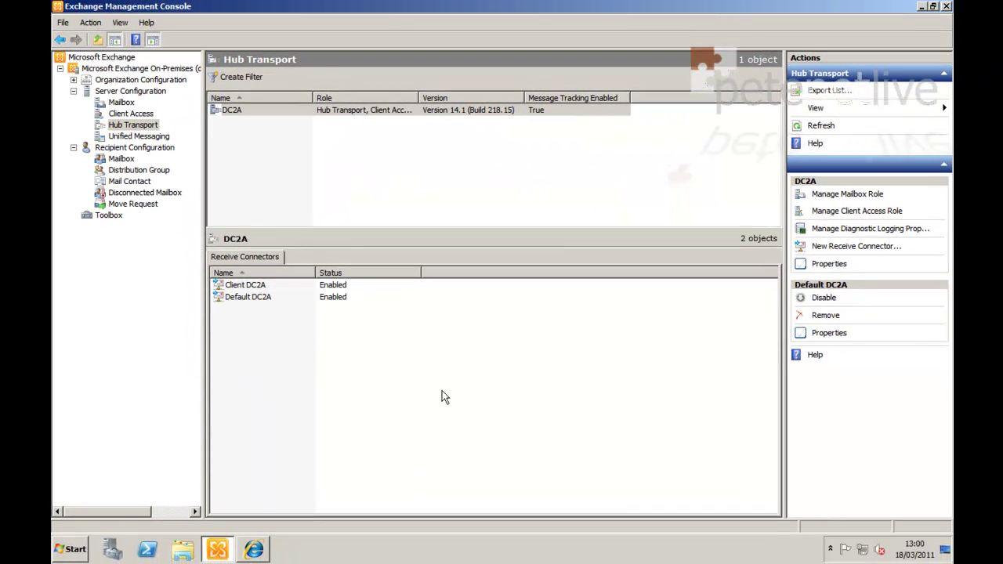
From Outlook 2010, send 'test inbound mail' with body Test123 to the domain's Administrator address
{"action": "left_click", "coordinate": [442, 391]}
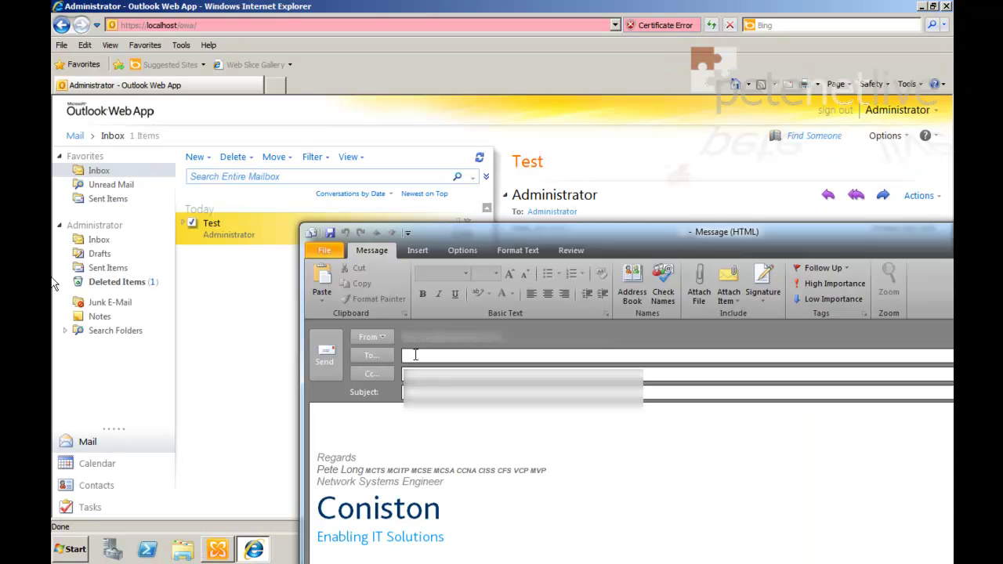
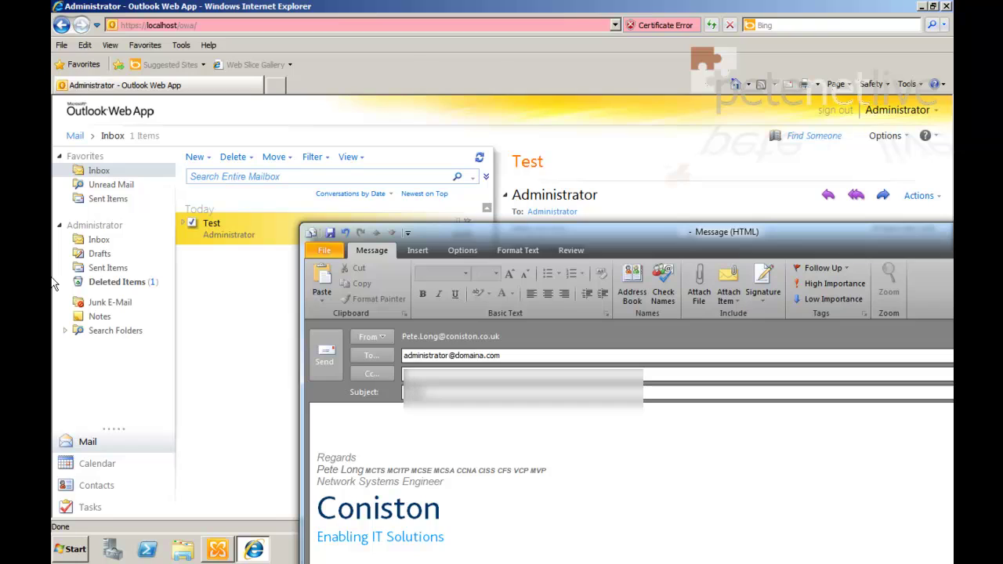
{"action": "type", "text": "ail message"}
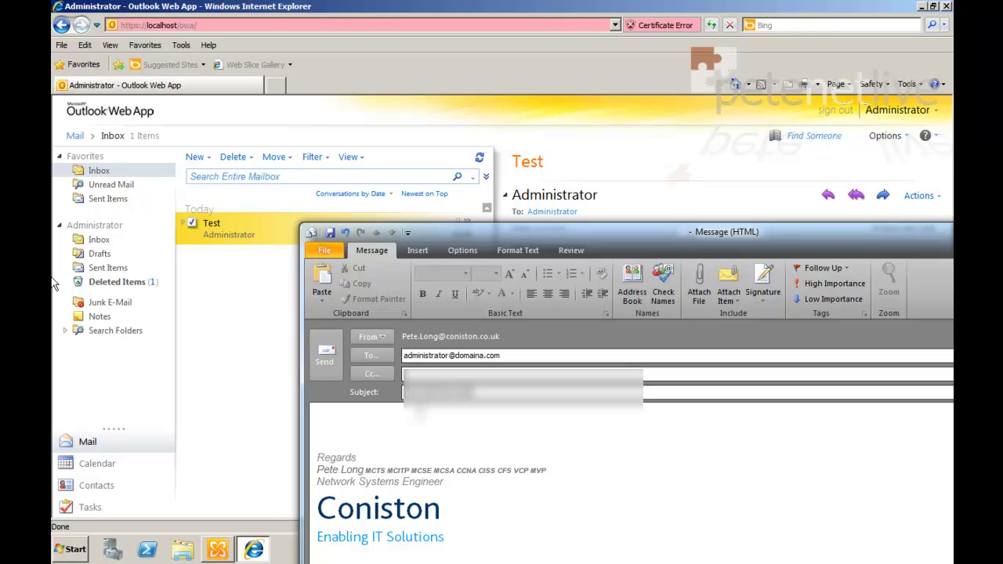
{"action": "key", "text": "Tab"}
{"action": "type", "text": "Test123"}
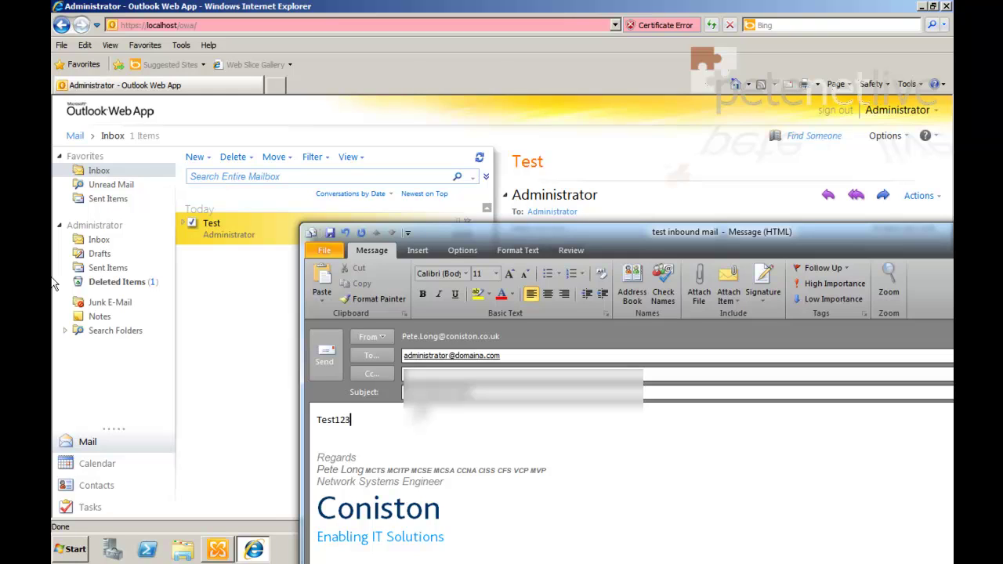
{"action": "left_click", "coordinate": [325, 360]}
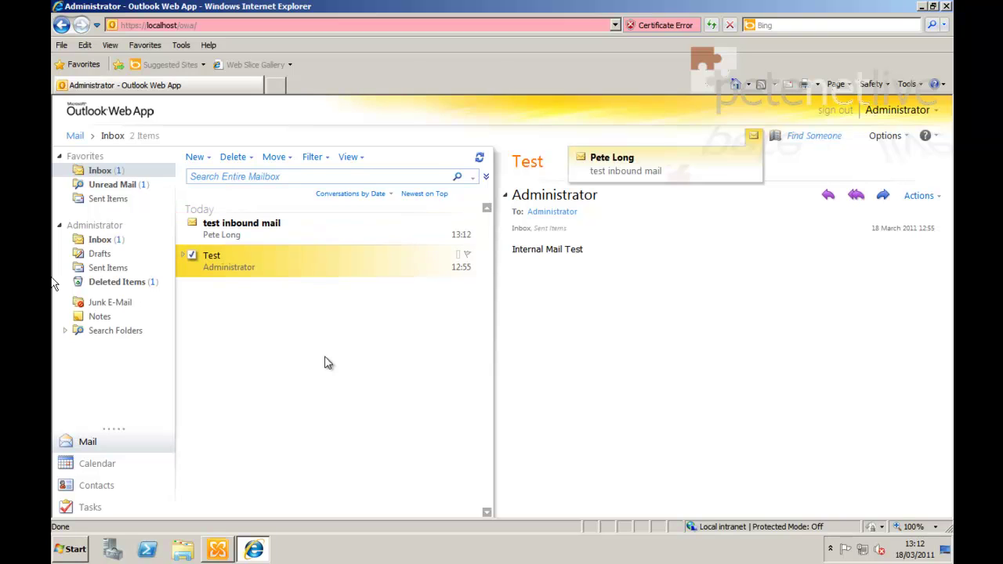
Read the new 'test inbound mail' message in OWA, then reselect the earlier Test message
{"action": "left_click", "coordinate": [222, 232]}
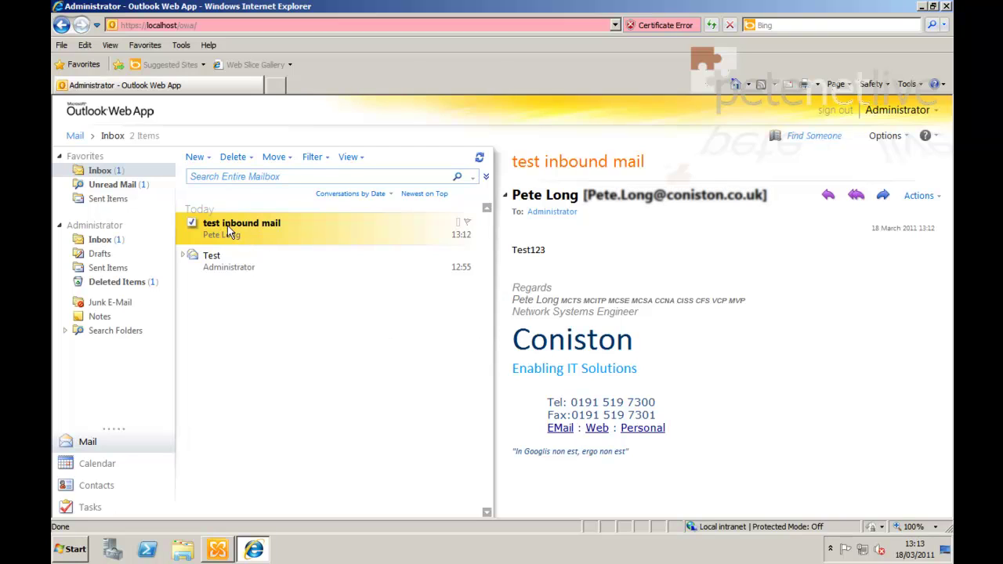
{"action": "left_click", "coordinate": [219, 264]}
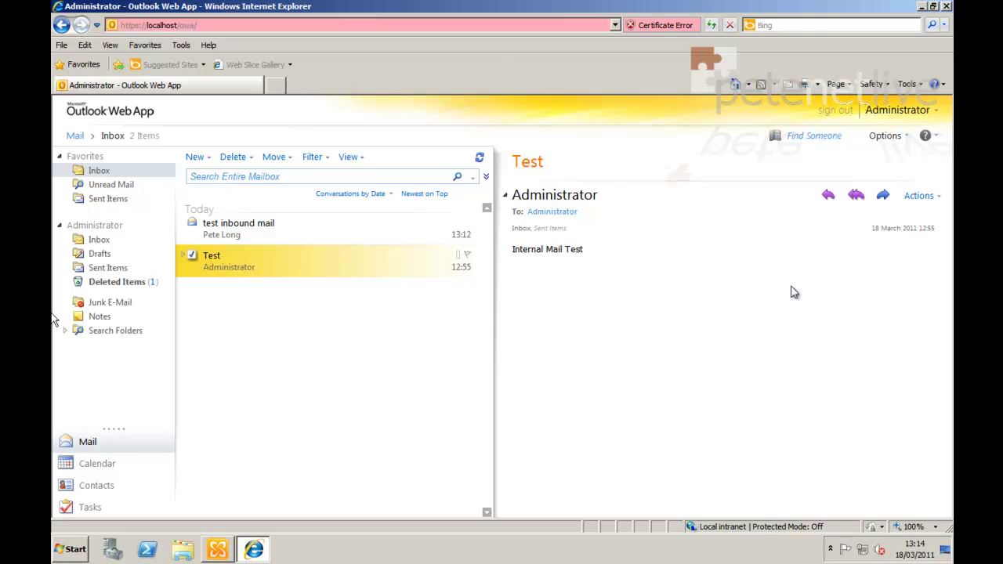
Show the empty Send Connectors list under Organization Configuration > Hub Transport
{"action": "left_click", "coordinate": [921, 8]}
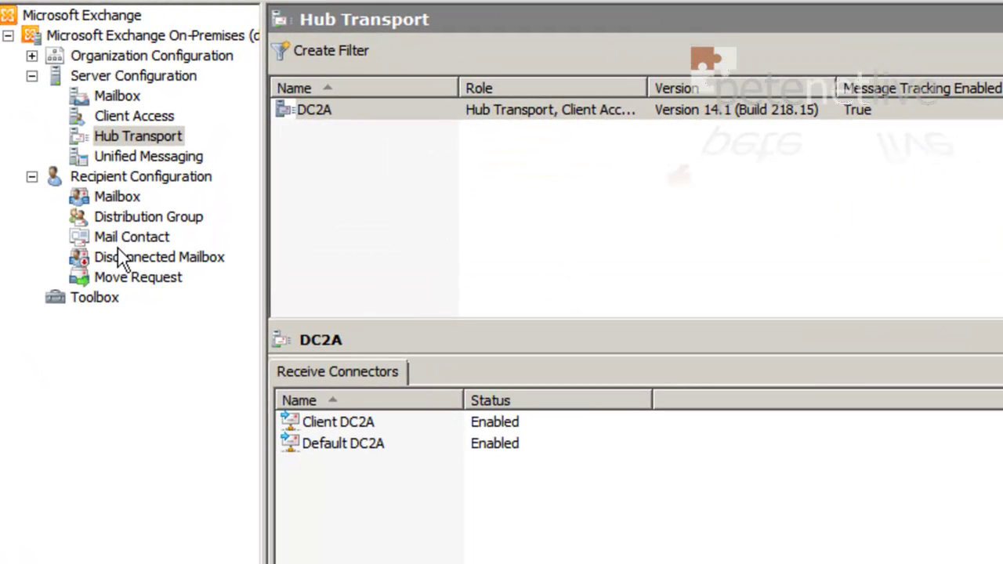
{"action": "left_click", "coordinate": [32, 178]}
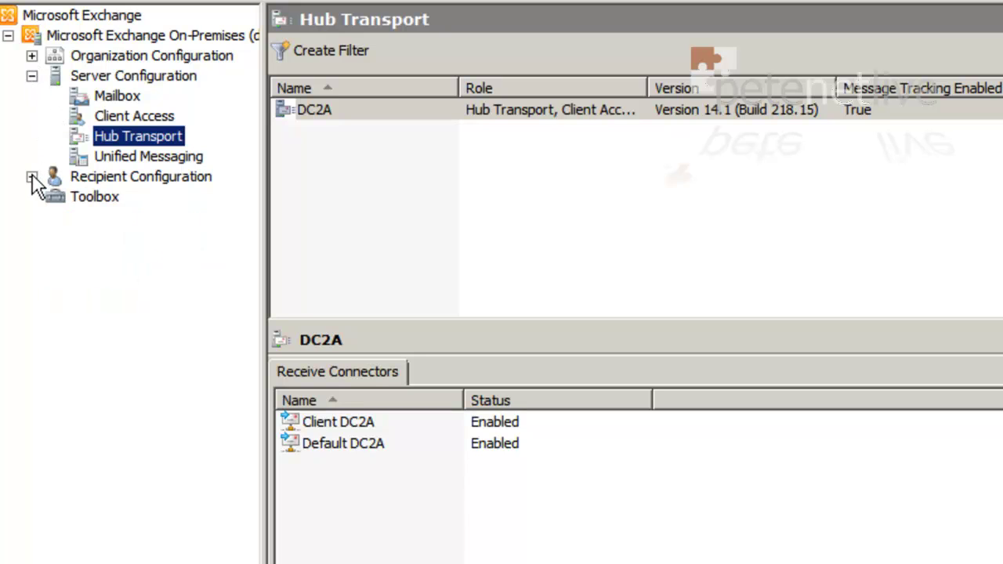
{"action": "left_click", "coordinate": [31, 76]}
{"action": "left_click", "coordinate": [31, 55]}
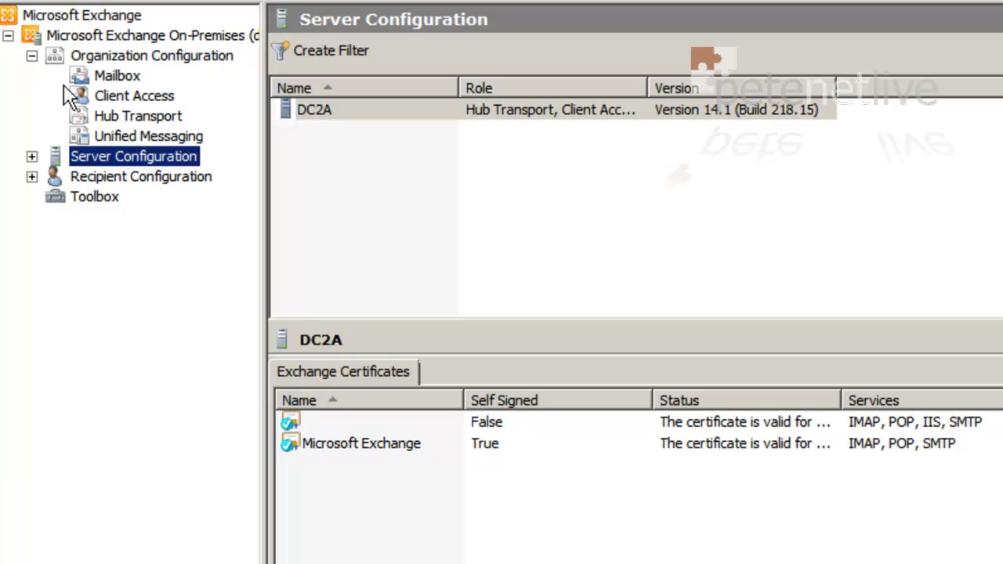
{"action": "left_click", "coordinate": [123, 120]}
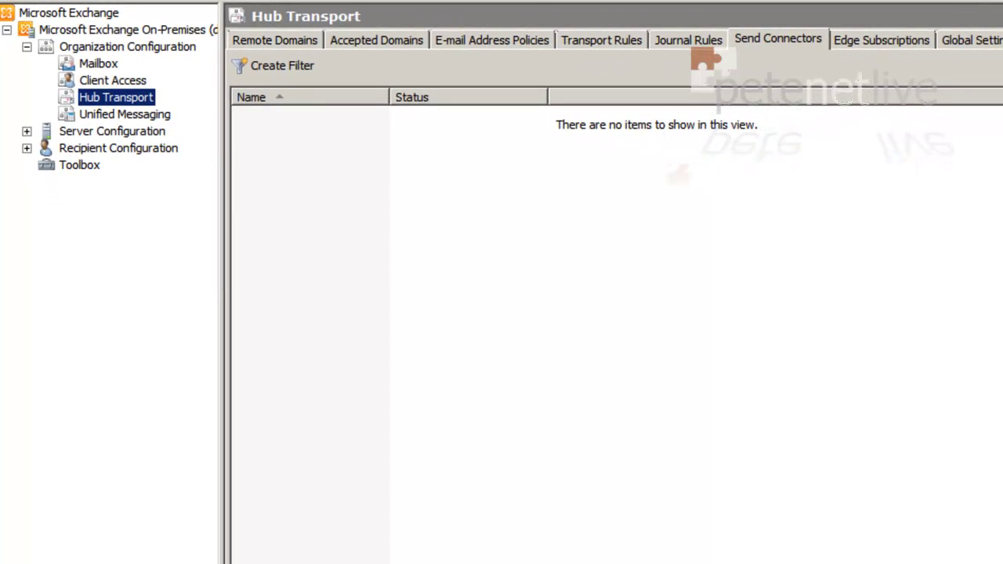
{"action": "right_click", "coordinate": [747, 228]}
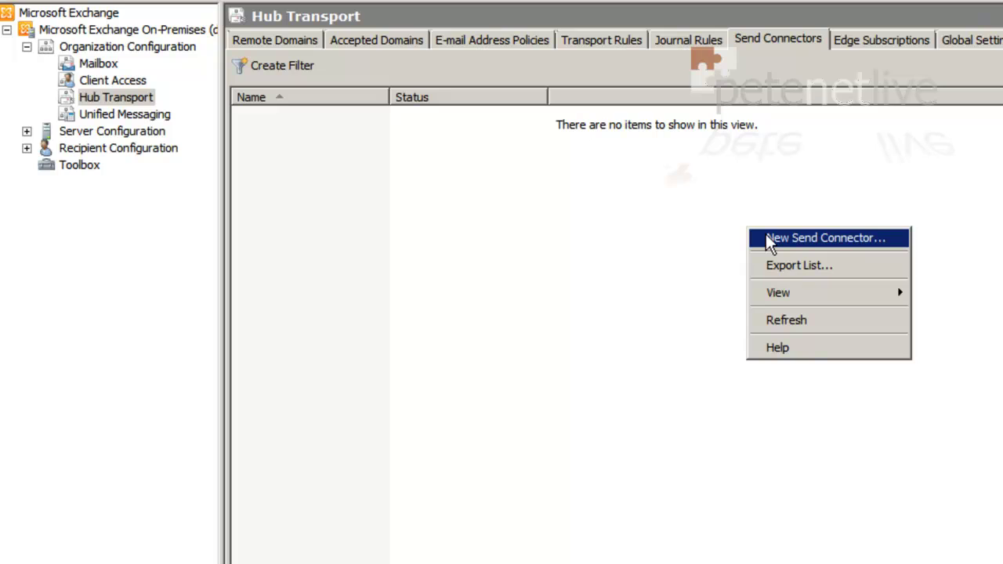
Start a new send connector named 'Send Connector' with intended use Internet
{"action": "left_click", "coordinate": [767, 237]}
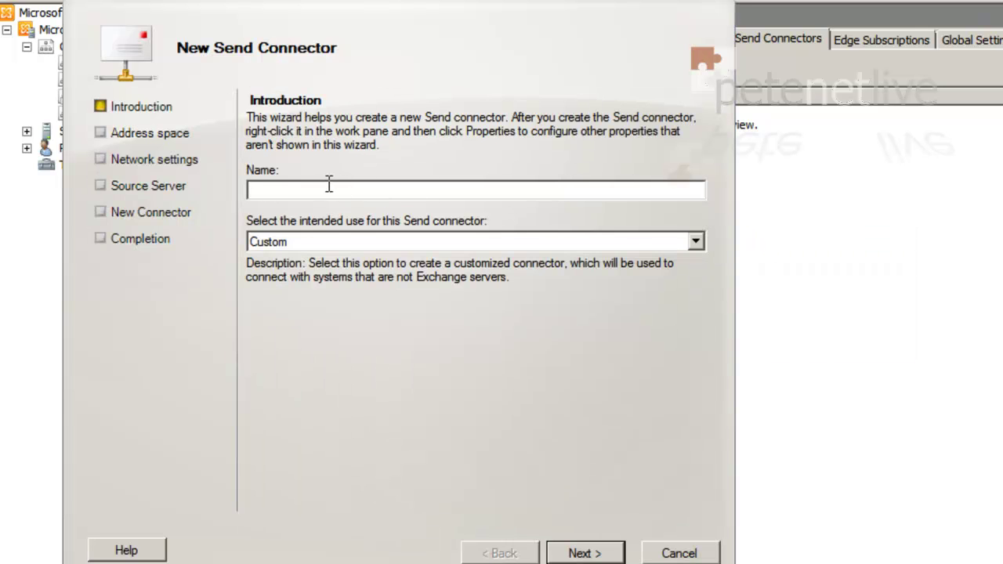
{"action": "type", "text": "Send Connector"}
{"action": "left_click", "coordinate": [379, 243]}
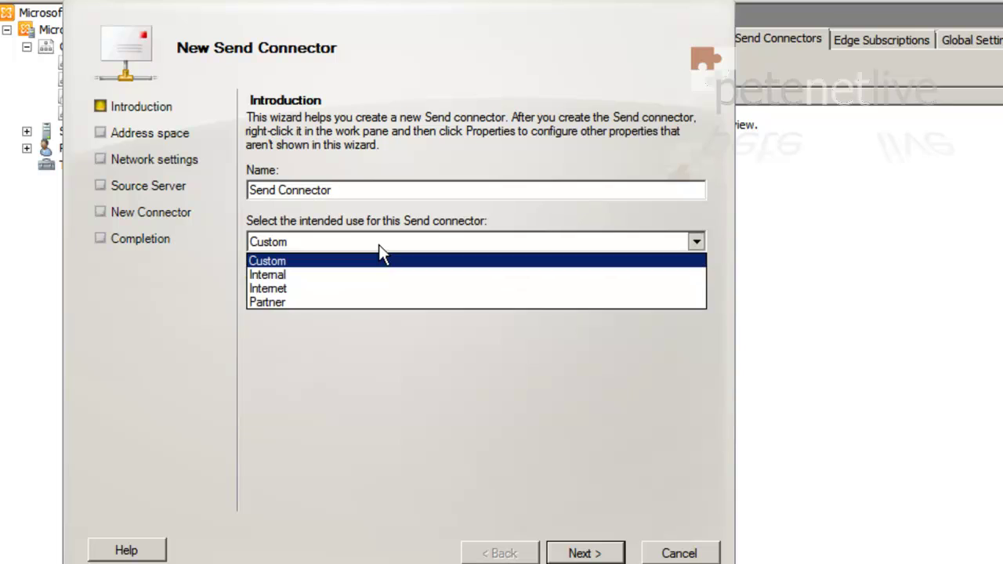
{"action": "left_click", "coordinate": [290, 290]}
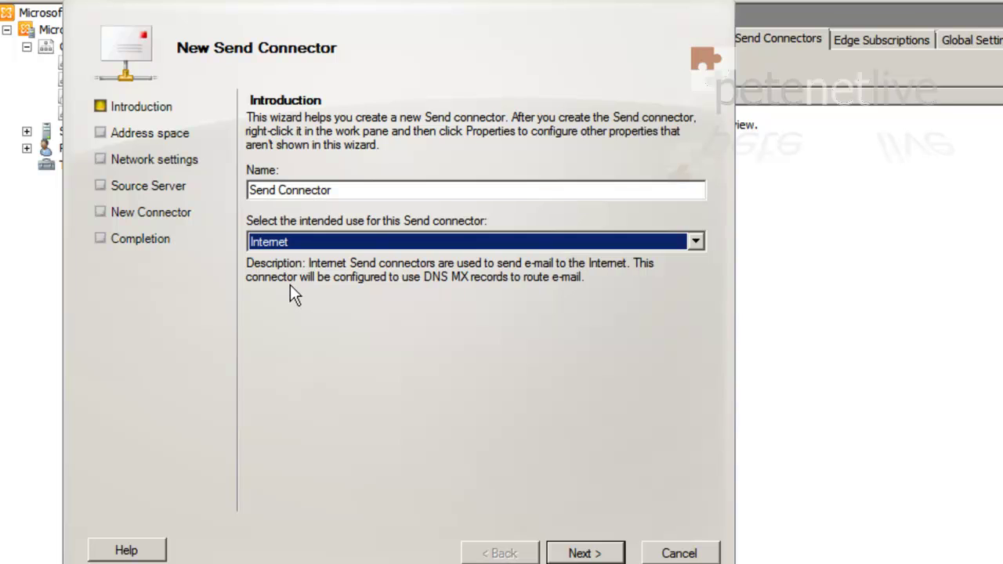
{"action": "left_click", "coordinate": [596, 553]}
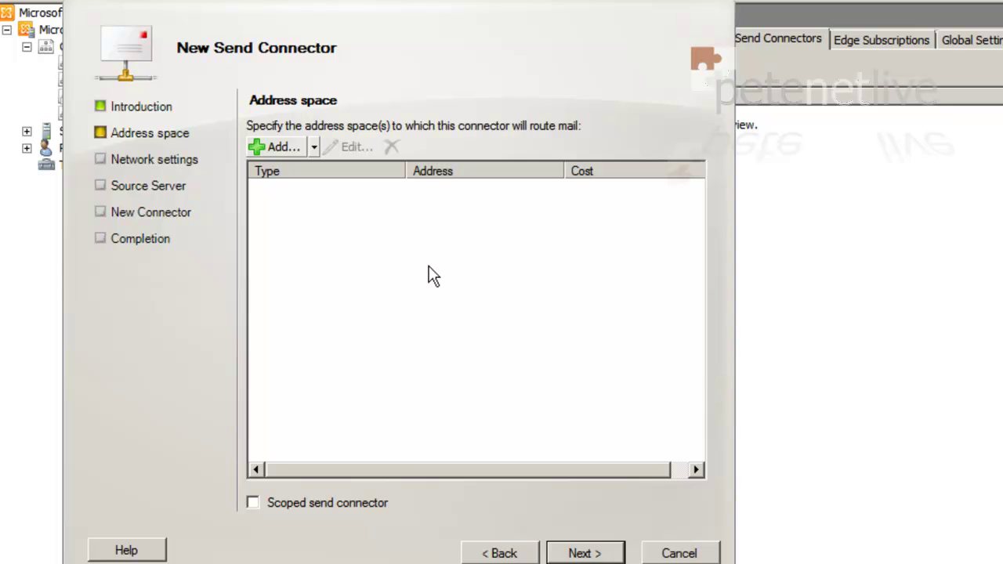
Add SMTP address space *, keep DNS MX routing and source server DC2A, and create the connector
{"action": "left_click", "coordinate": [286, 147]}
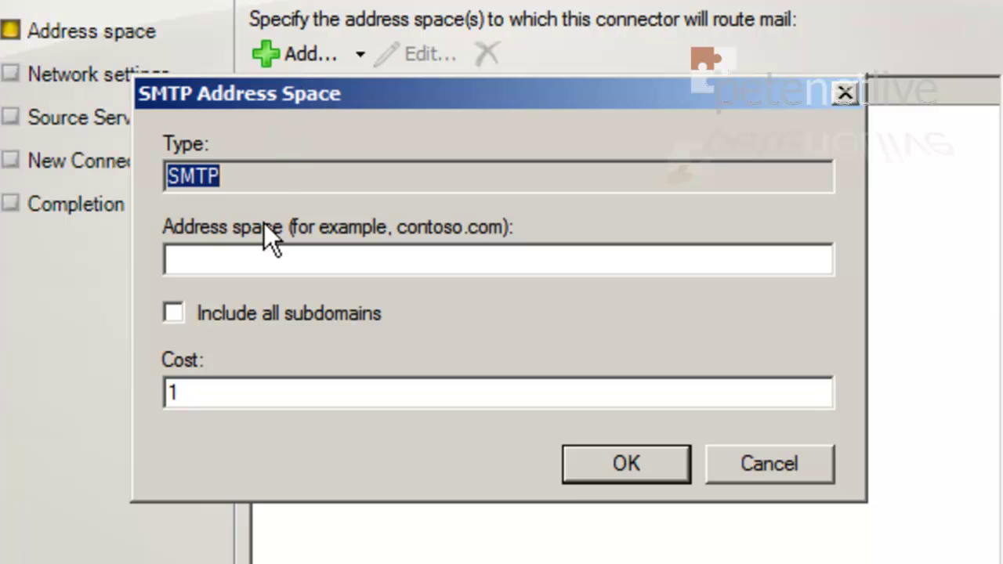
{"action": "left_click", "coordinate": [261, 258]}
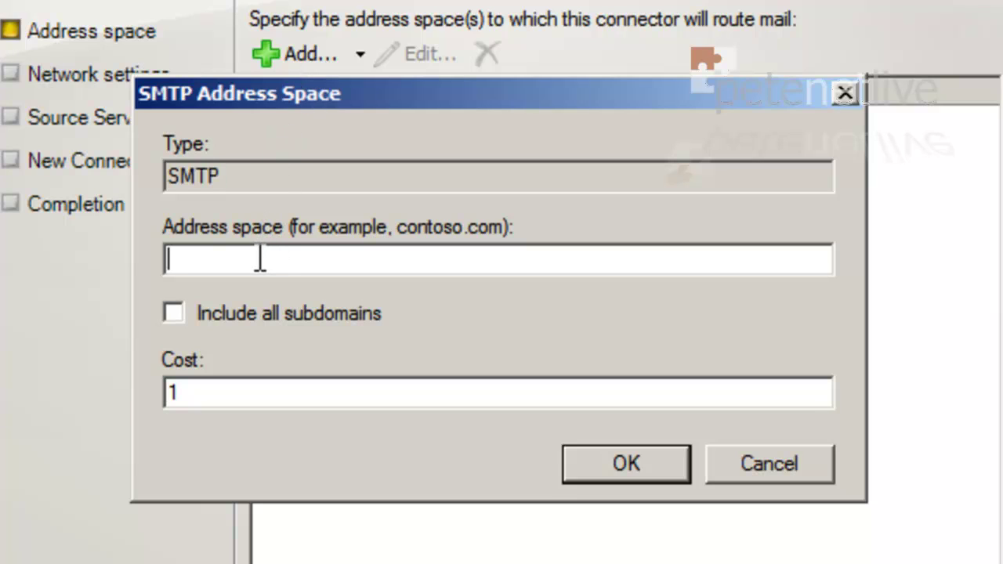
{"action": "type", "text": "*"}
{"action": "left_click", "coordinate": [608, 469]}
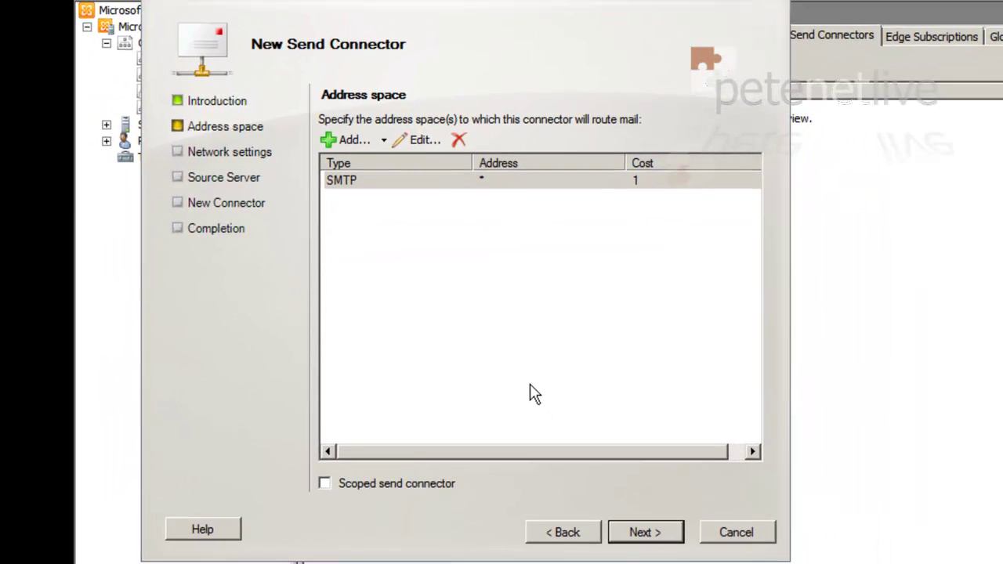
{"action": "left_click", "coordinate": [632, 536]}
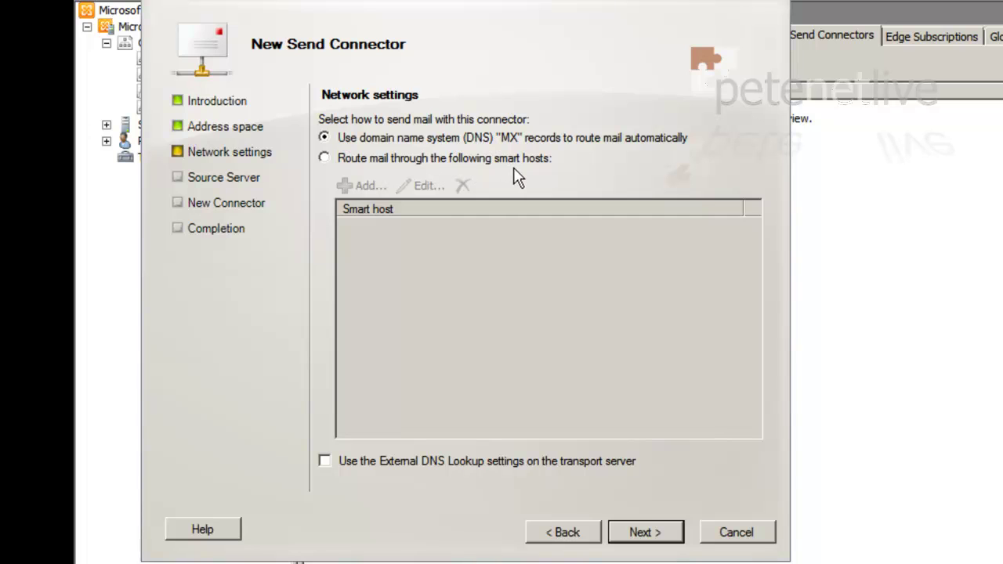
{"action": "left_click", "coordinate": [648, 533]}
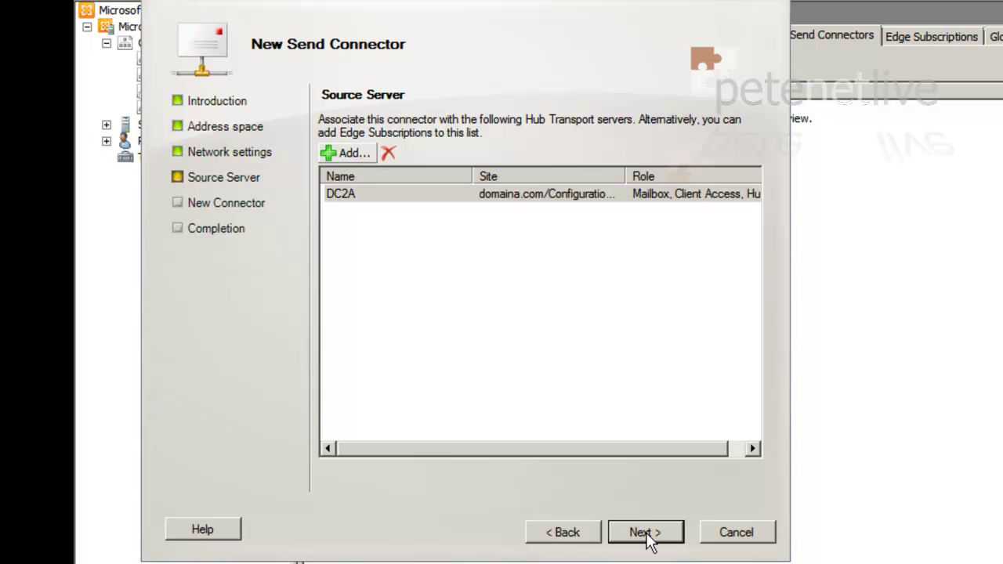
{"action": "left_click", "coordinate": [647, 532]}
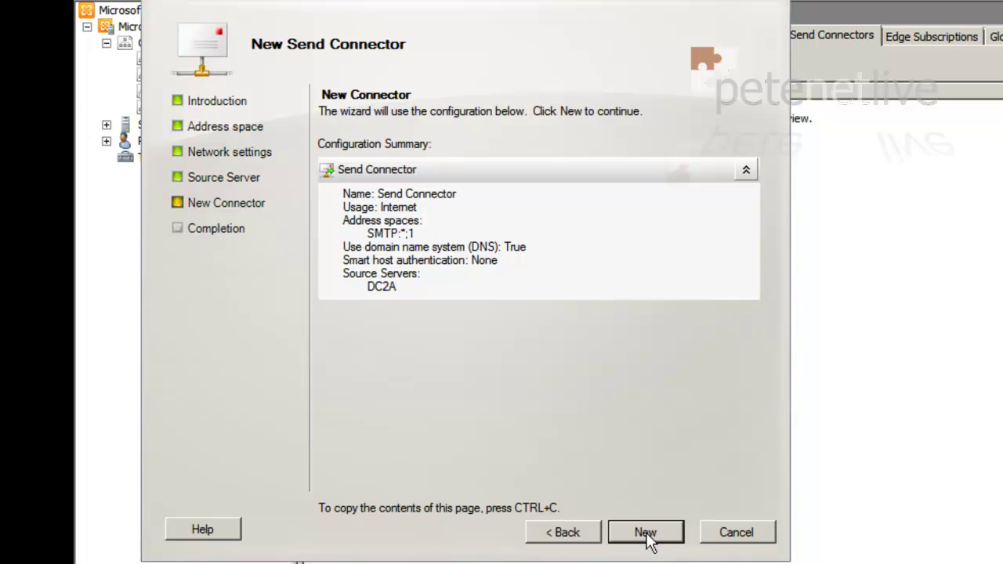
{"action": "left_click", "coordinate": [647, 537]}
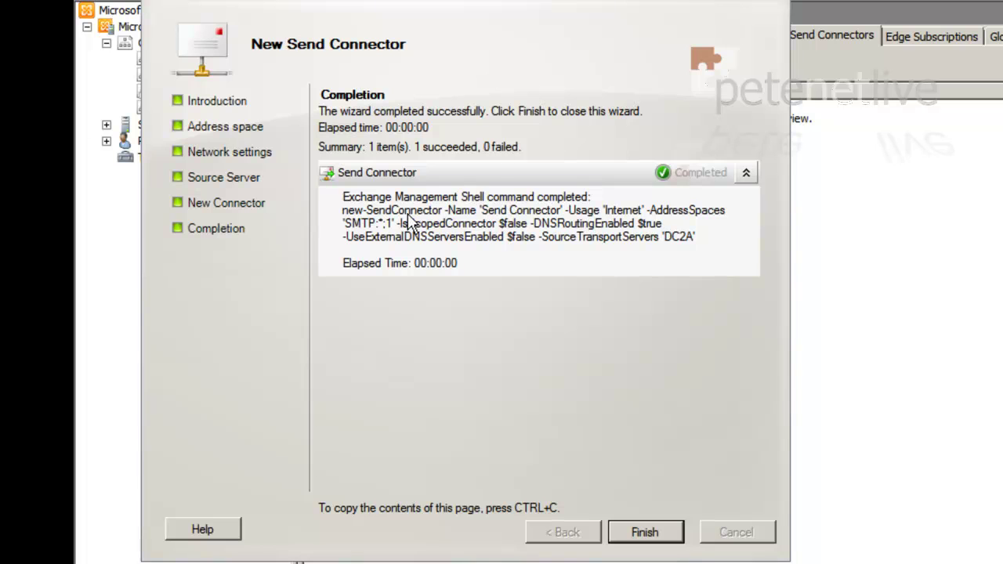
{"action": "left_click", "coordinate": [657, 538]}
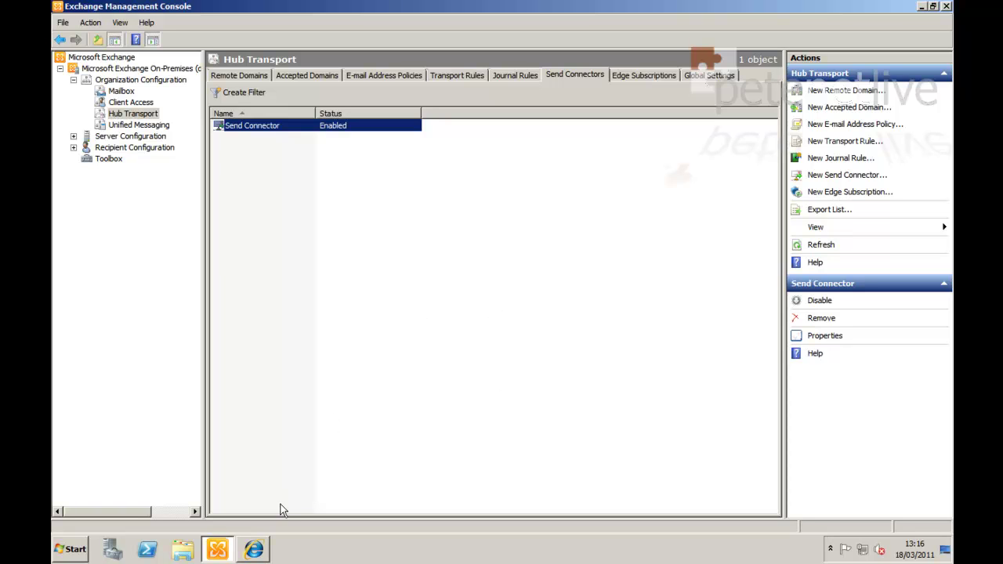
In OWA, reply to 'test inbound mail' with 'Test Mail Outbound' and send it
{"action": "left_click", "coordinate": [262, 553]}
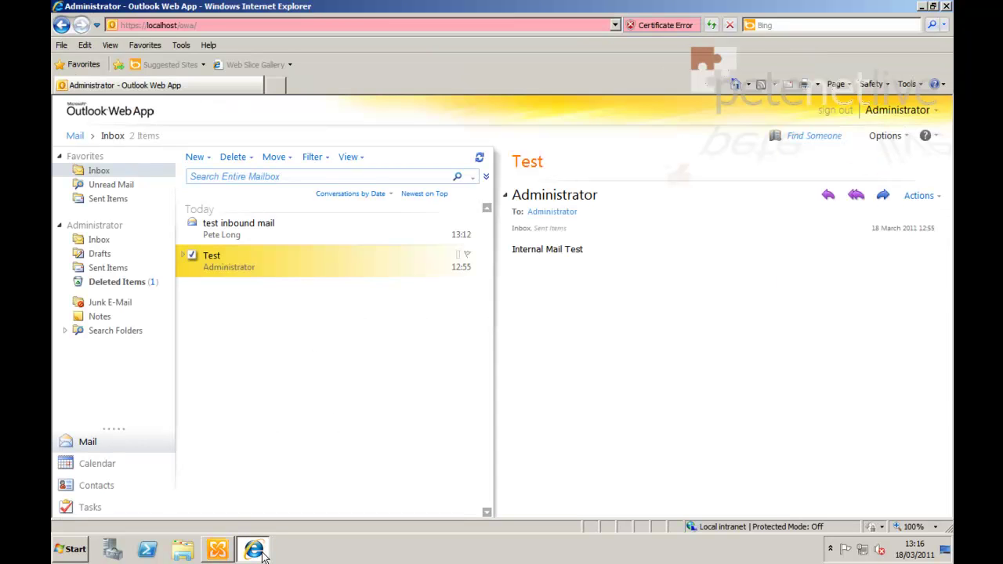
{"action": "left_click", "coordinate": [264, 241]}
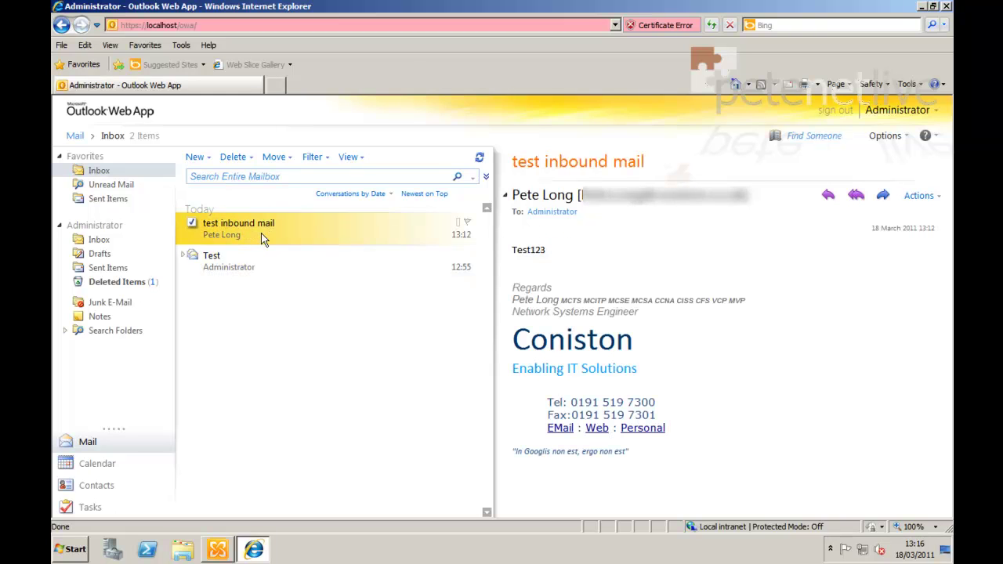
{"action": "right_click", "coordinate": [264, 240]}
{"action": "left_click", "coordinate": [282, 243]}
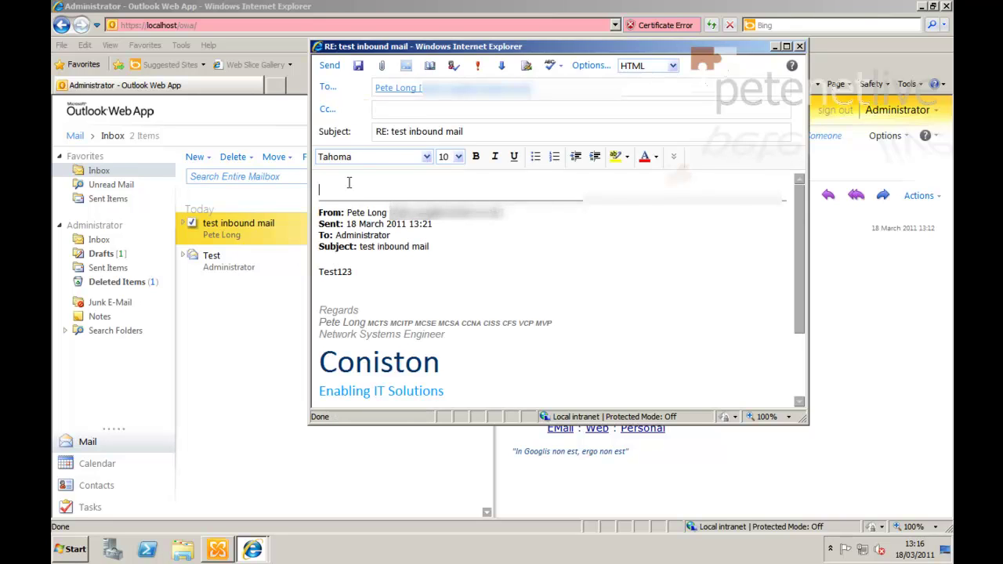
{"action": "type", "text": "est M"}
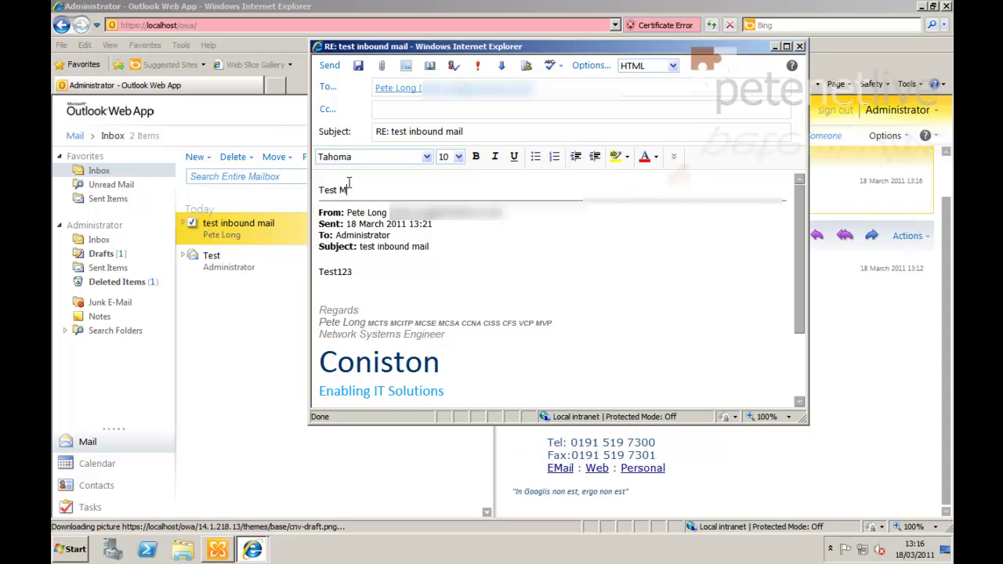
{"action": "type", "text": "ail Outbound"}
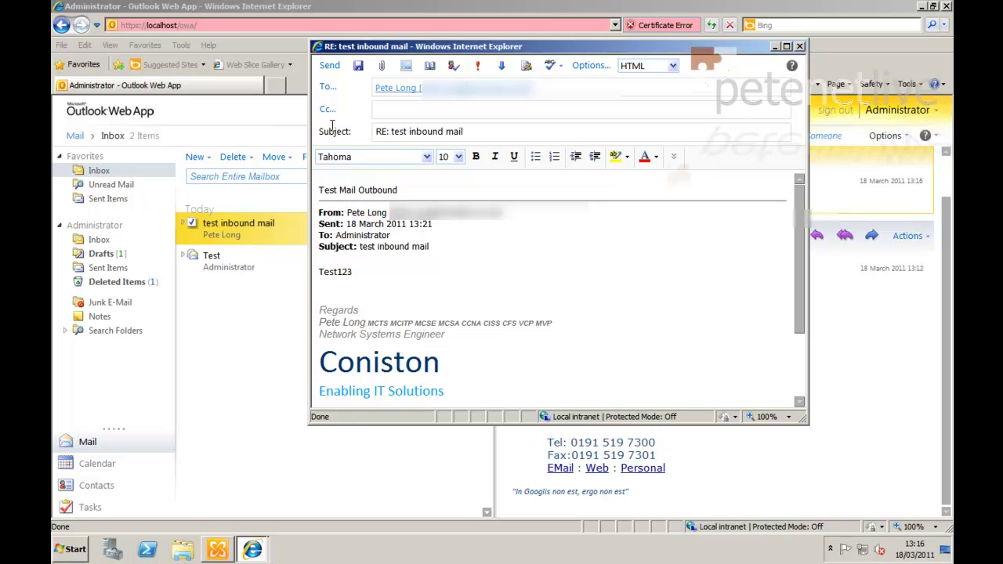
{"action": "left_click", "coordinate": [329, 67]}
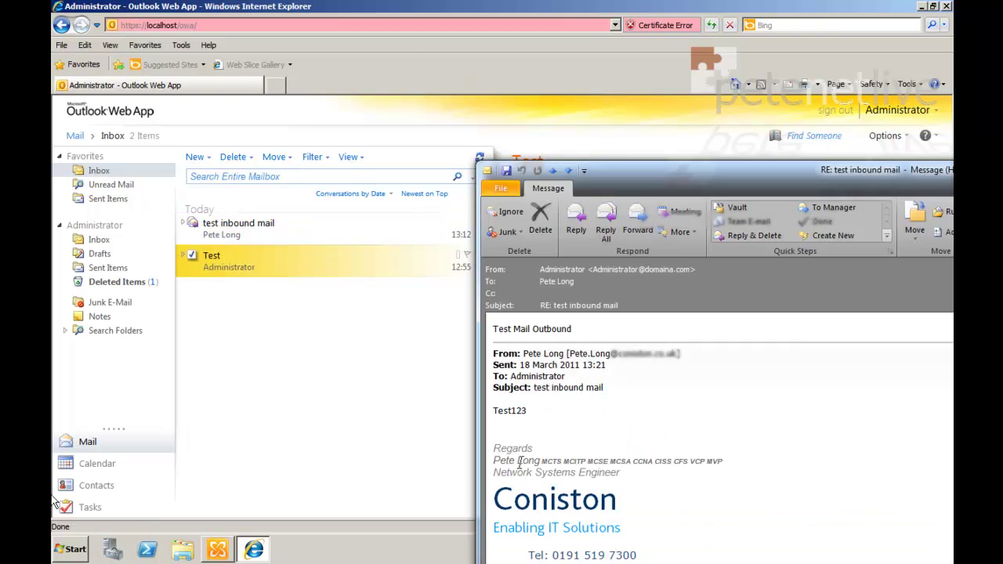